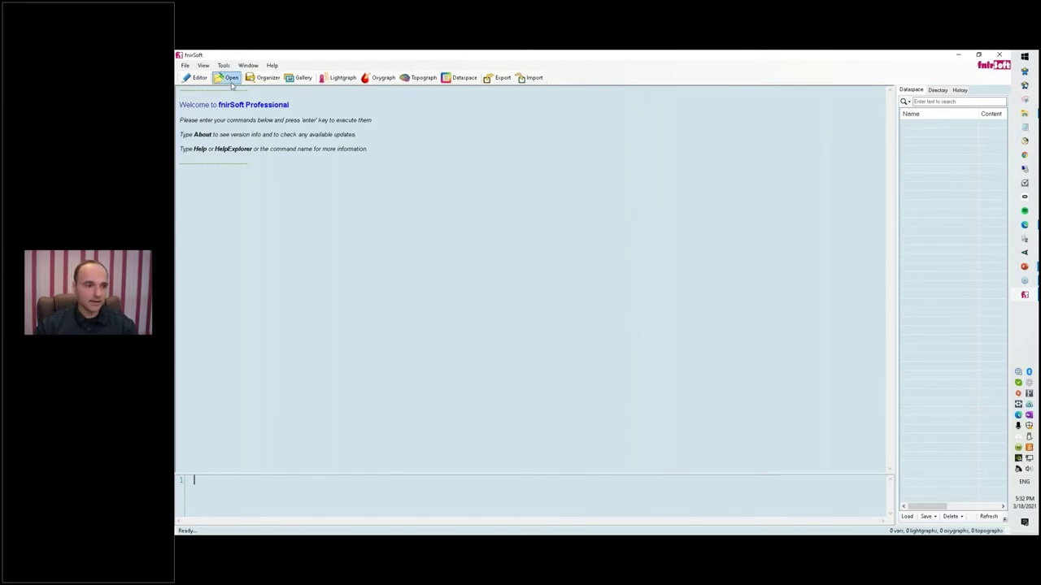
# Step: Choose the Sub0.nir light file in the Data > VIDEO GAME ADD ONE TASK folder
pyautogui.click(230, 79)
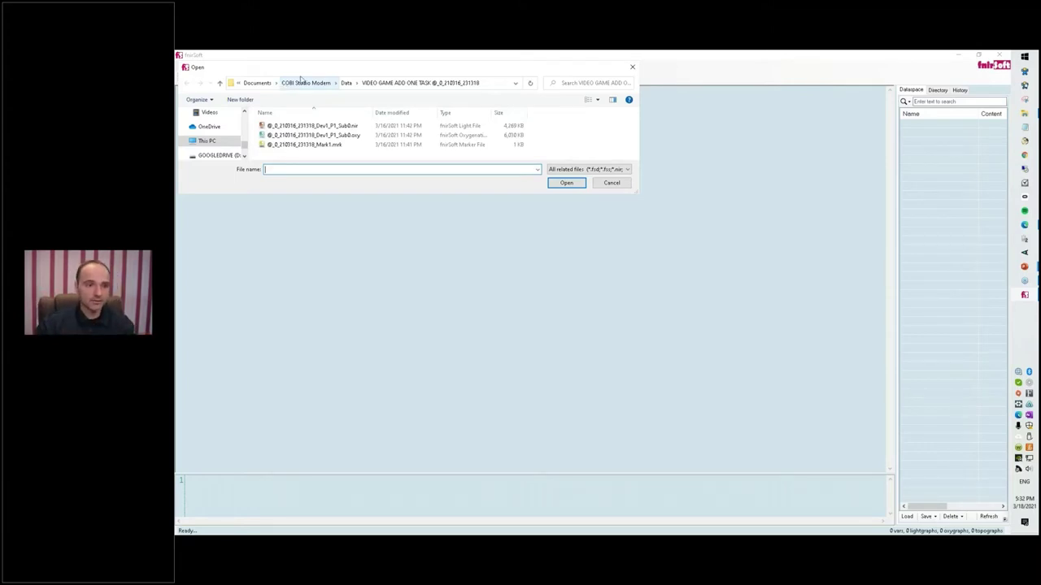
pyautogui.click(347, 85)
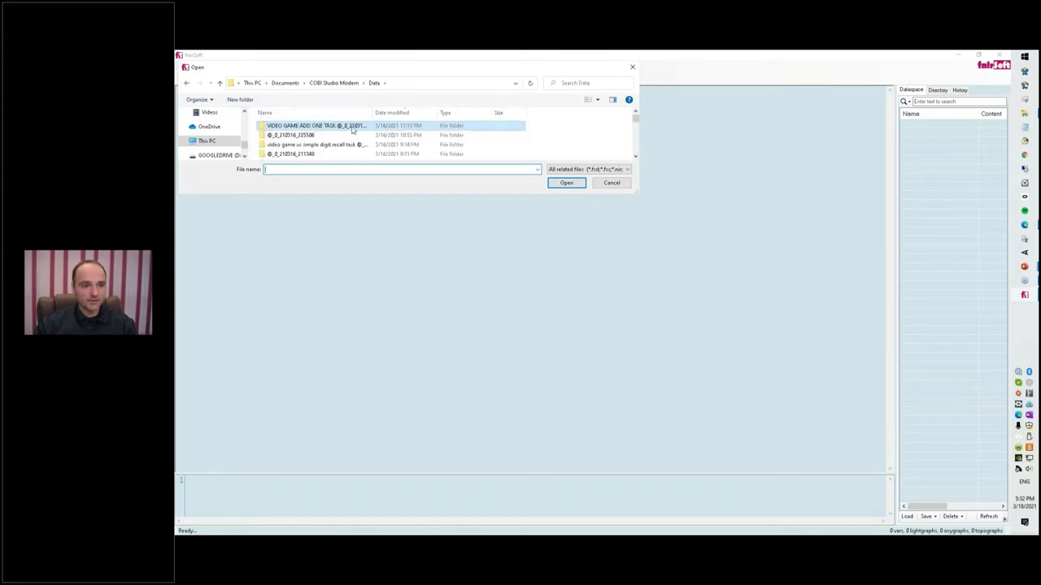
pyautogui.doubleClick(353, 128)
pyautogui.click(358, 127)
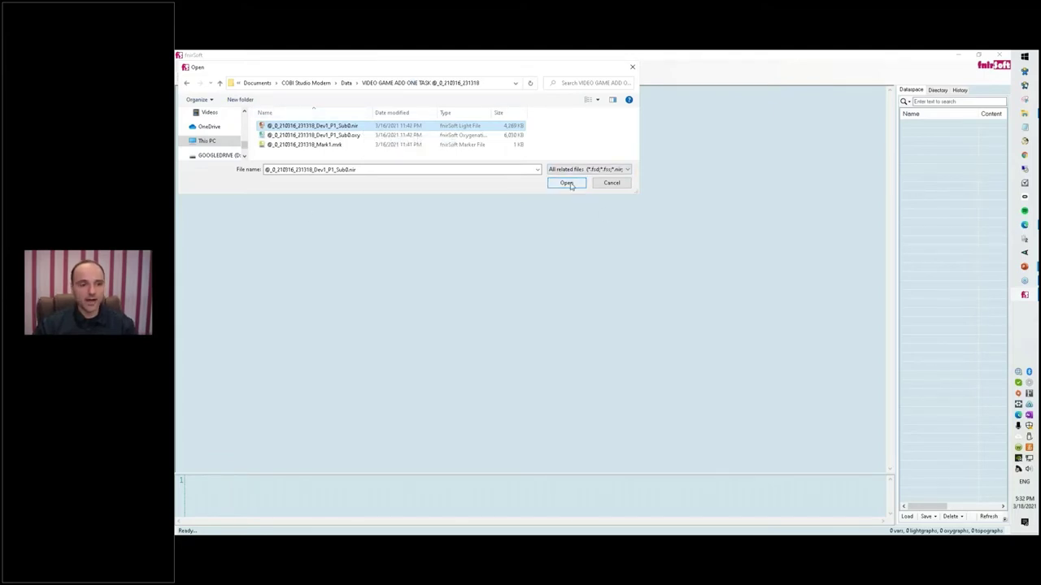
pyautogui.click(358, 136)
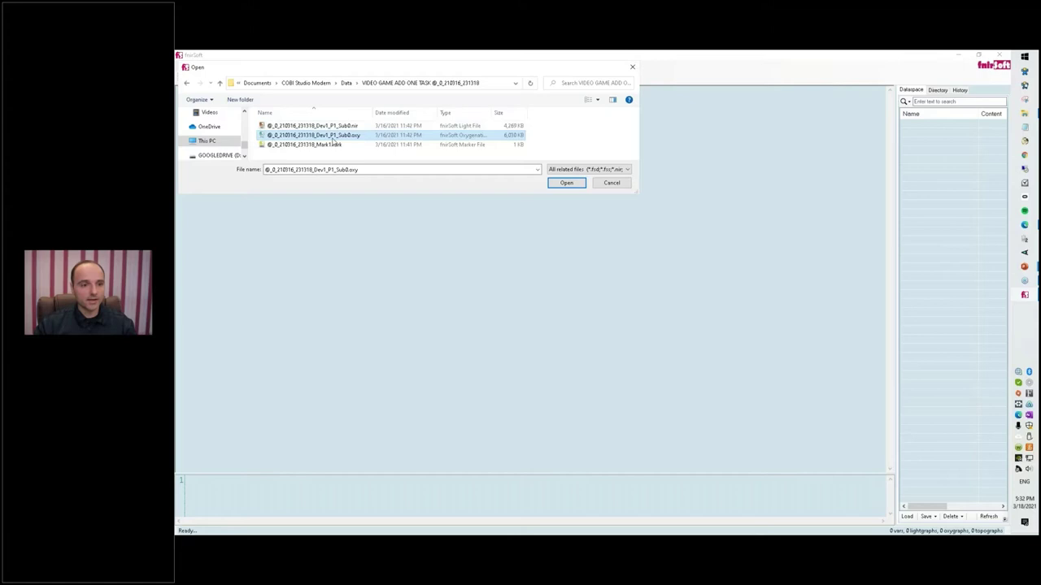
pyautogui.click(331, 144)
pyautogui.click(325, 126)
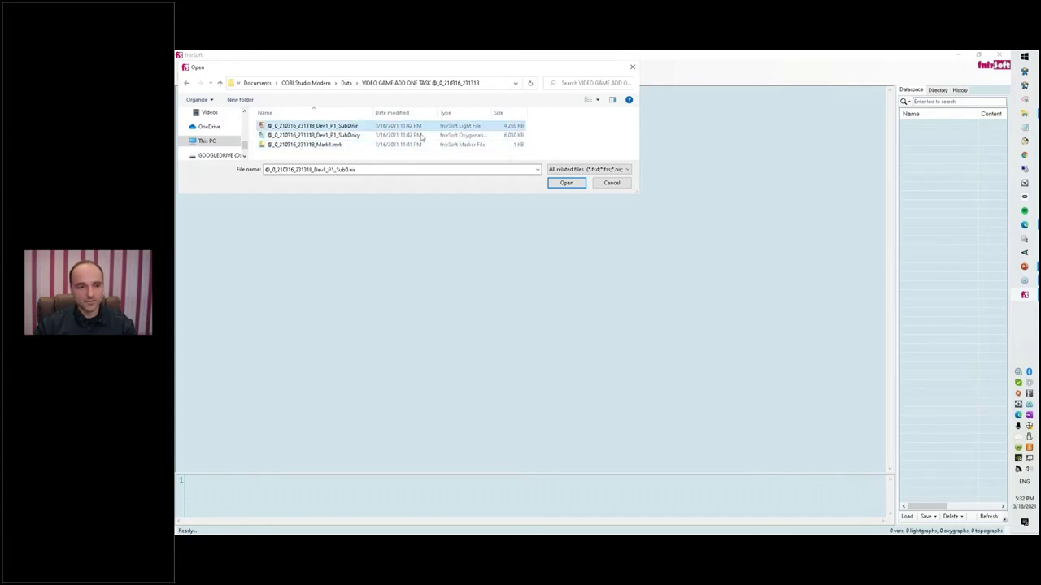
# Step: Open Sub0.nir with its marker file and maximize the Lightgraph1 window
pyautogui.click(564, 184)
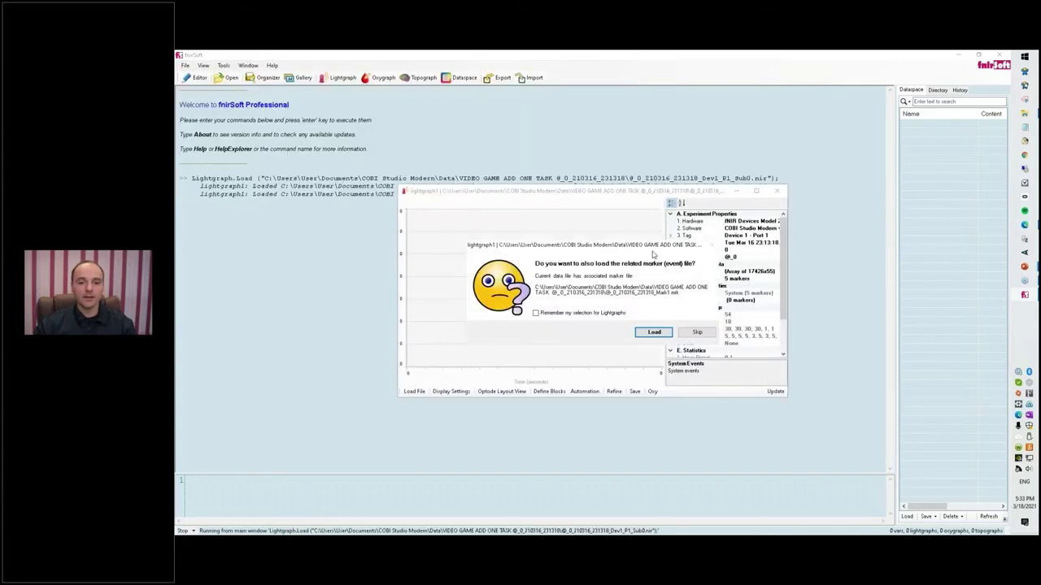
pyautogui.click(653, 332)
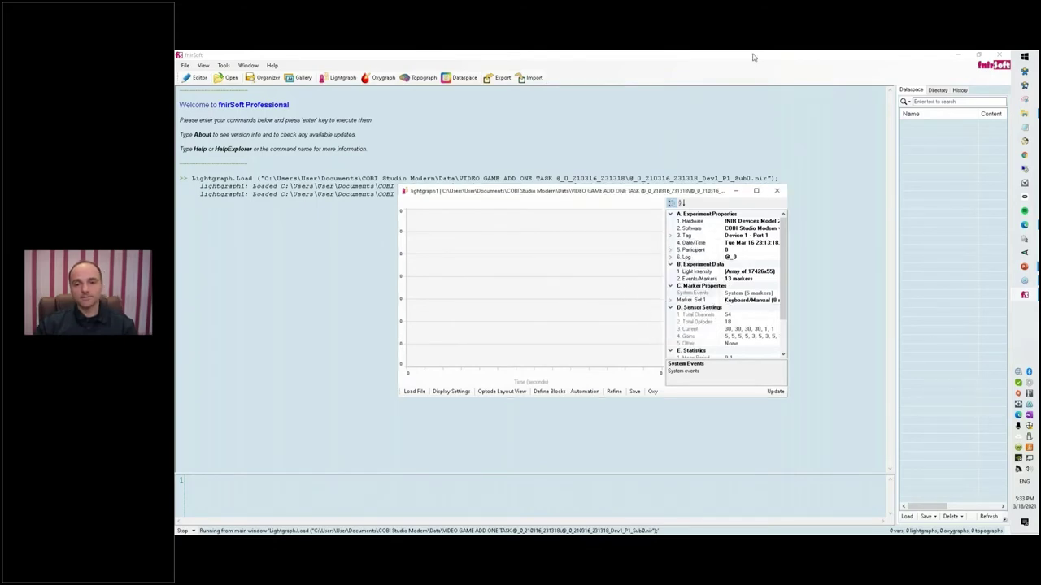
pyautogui.click(756, 192)
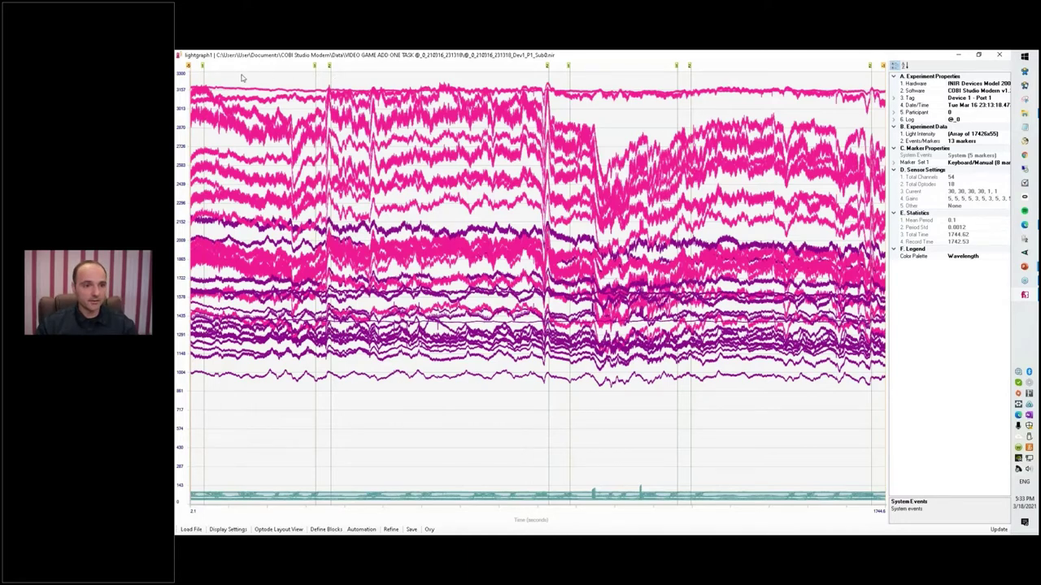
pyautogui.moveTo(205, 76)
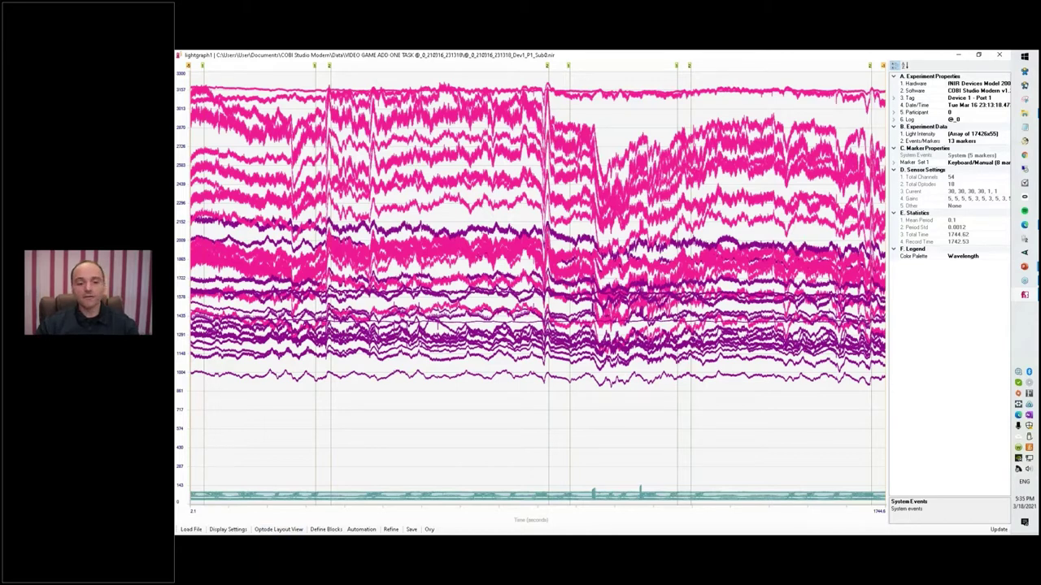
# Step: Start a lightgraph refinement and keep System2000S_10Hz as the FIR filter after inspecting its design
pyautogui.click(391, 529)
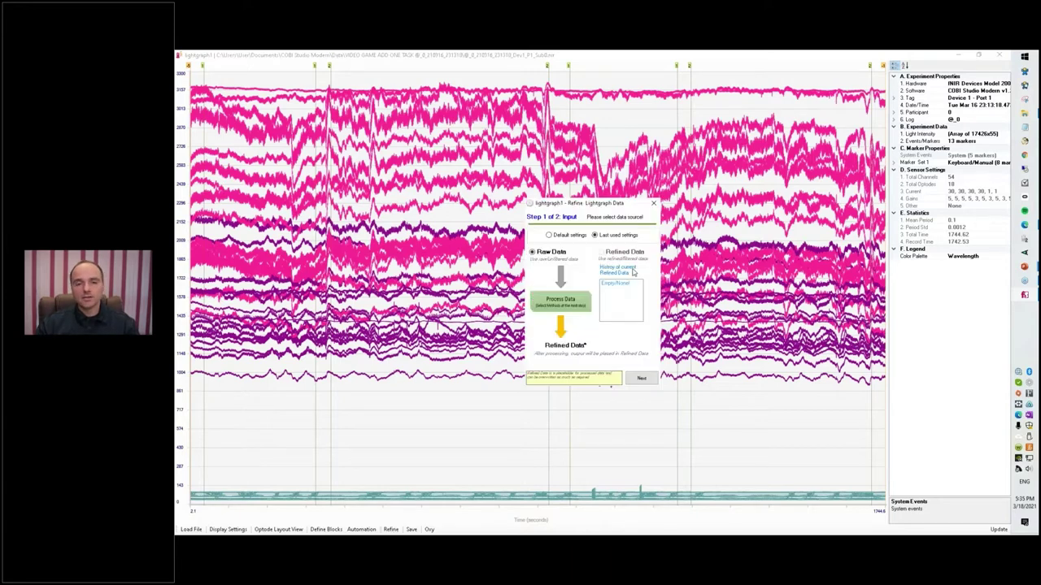
pyautogui.click(642, 379)
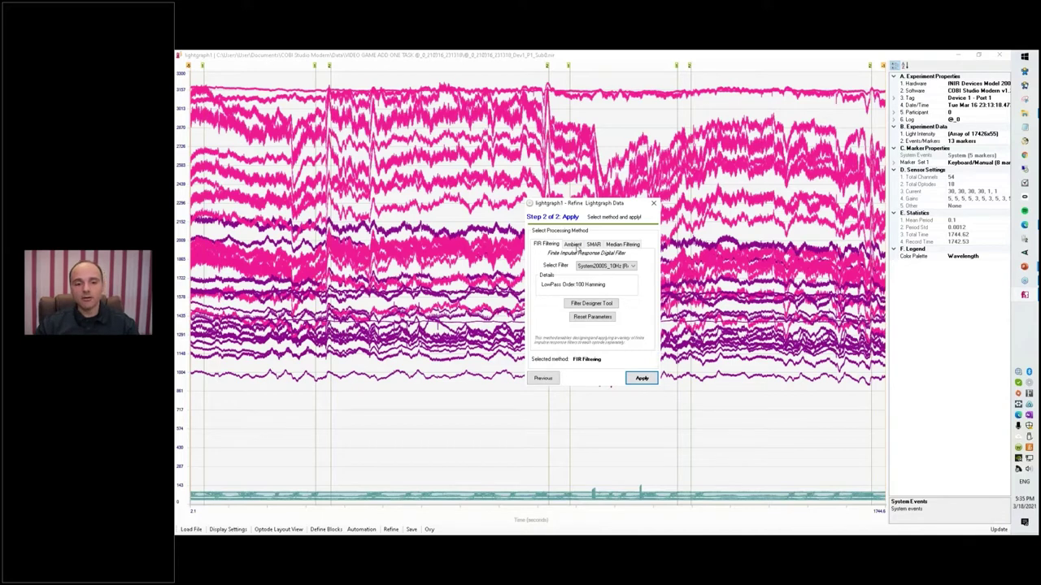
pyautogui.click(621, 273)
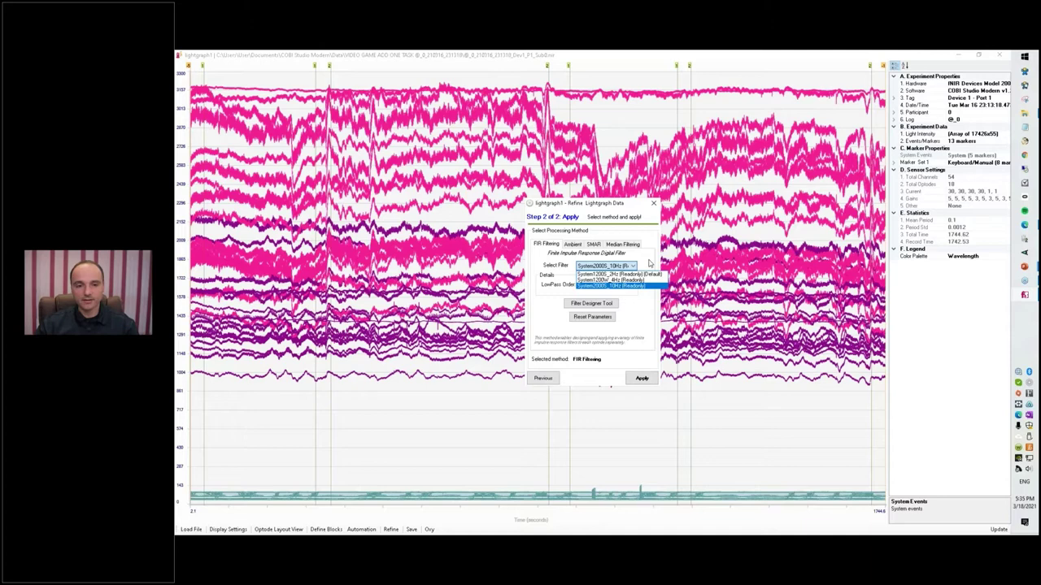
pyautogui.click(650, 263)
pyautogui.click(592, 304)
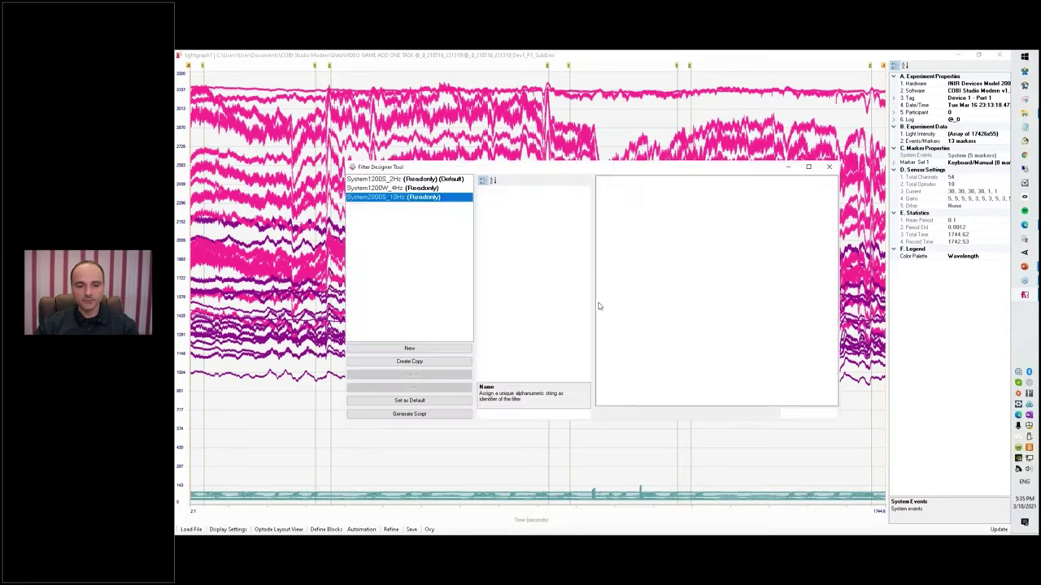
pyautogui.click(829, 169)
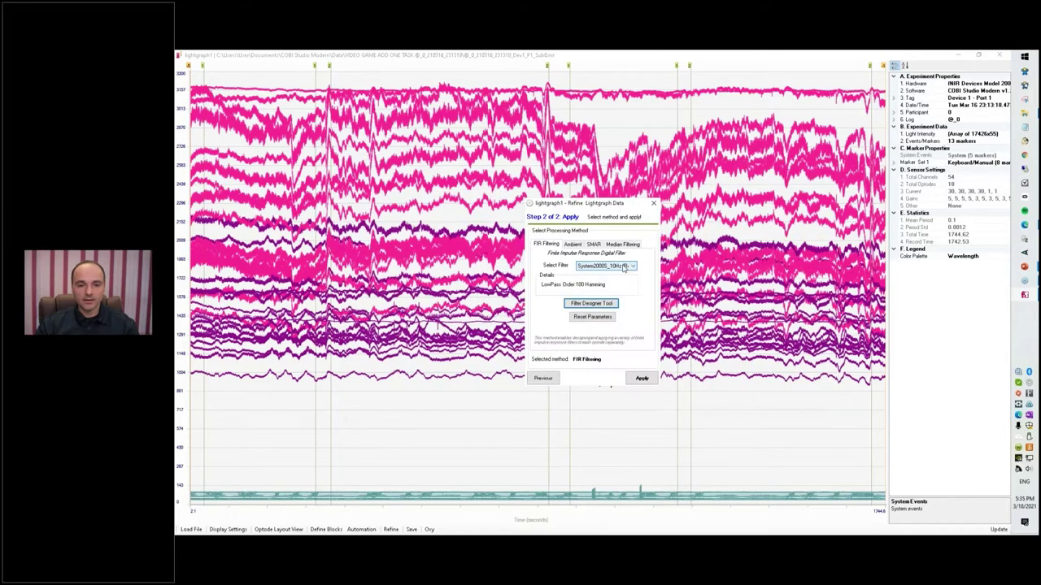
pyautogui.click(627, 267)
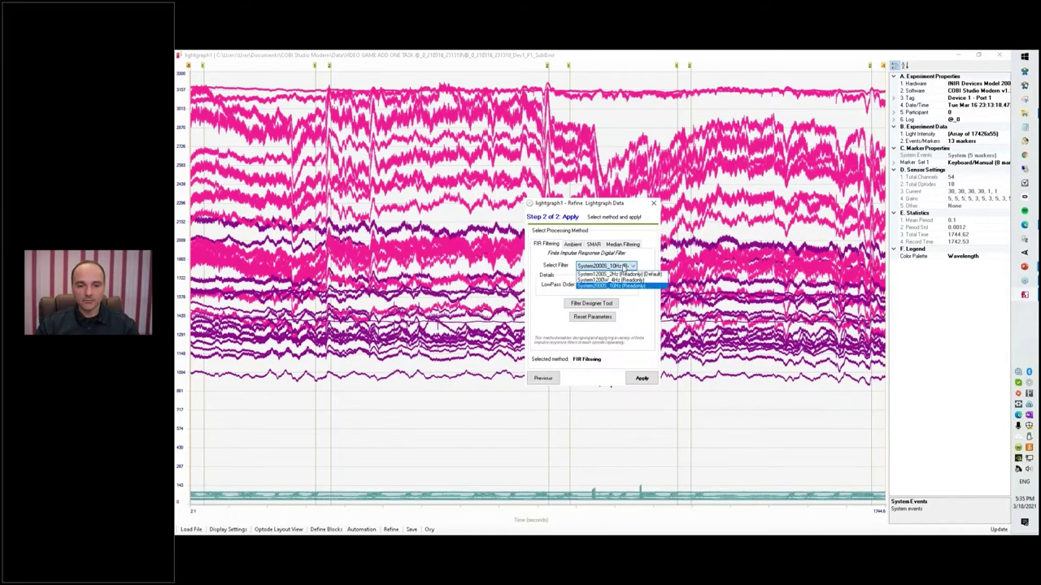
pyautogui.click(582, 287)
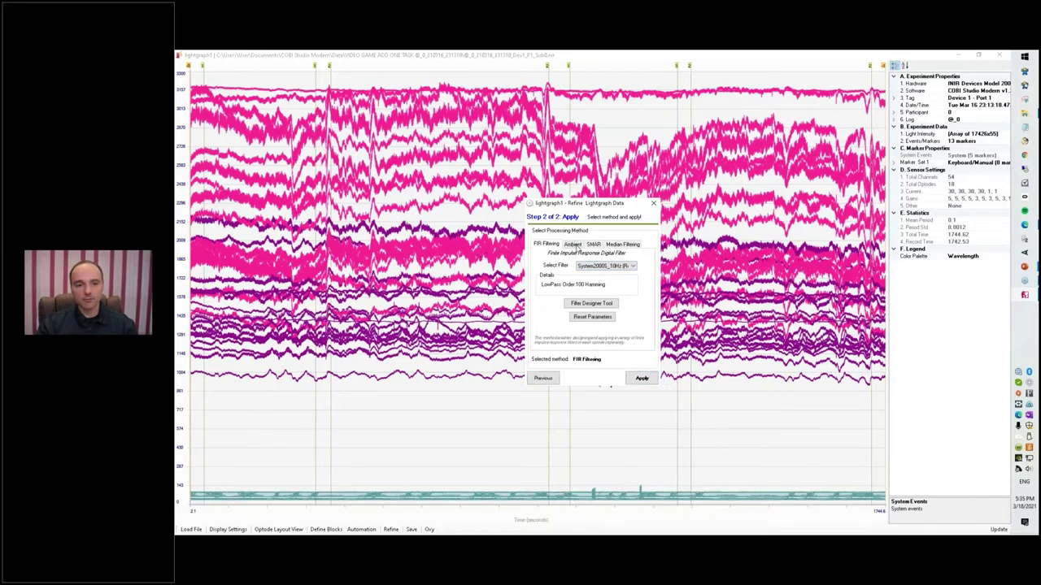
# Step: Apply ambient light removal to the raw lightgraph data
pyautogui.click(576, 247)
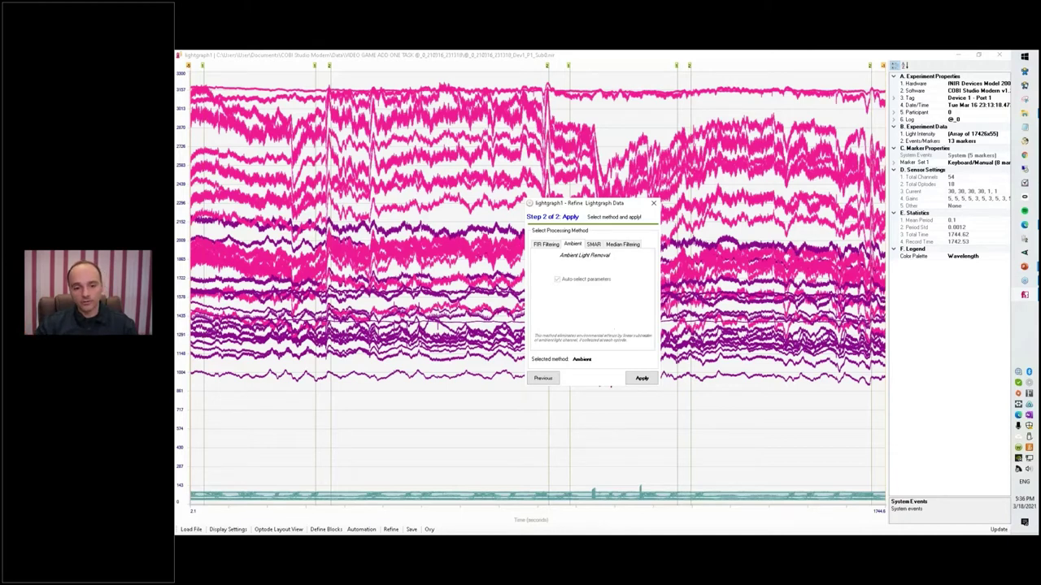
pyautogui.click(641, 379)
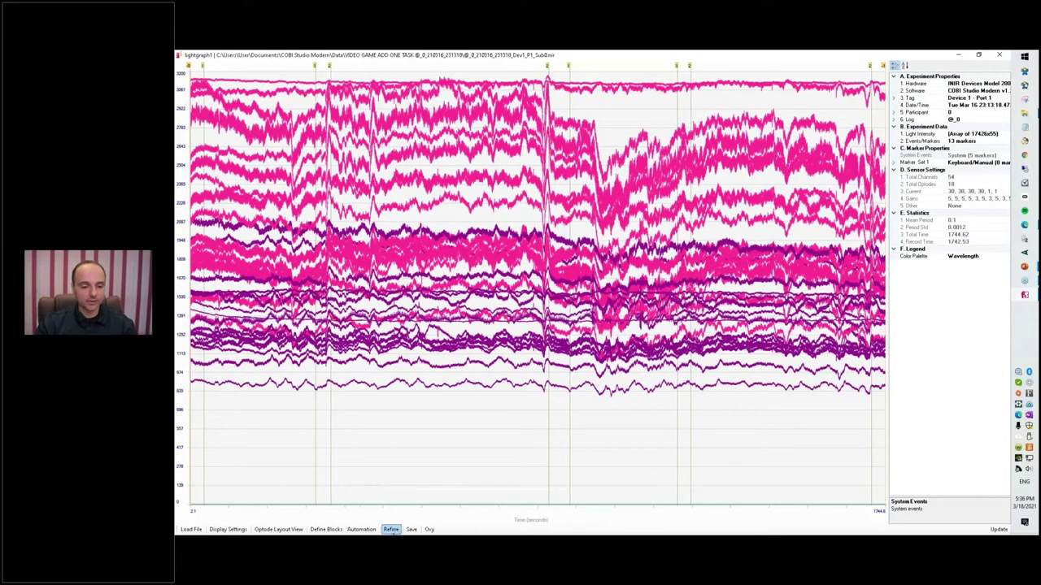
# Step: Refine the ambient-corrected data again with FIR Filtering selected as the method
pyautogui.click(392, 529)
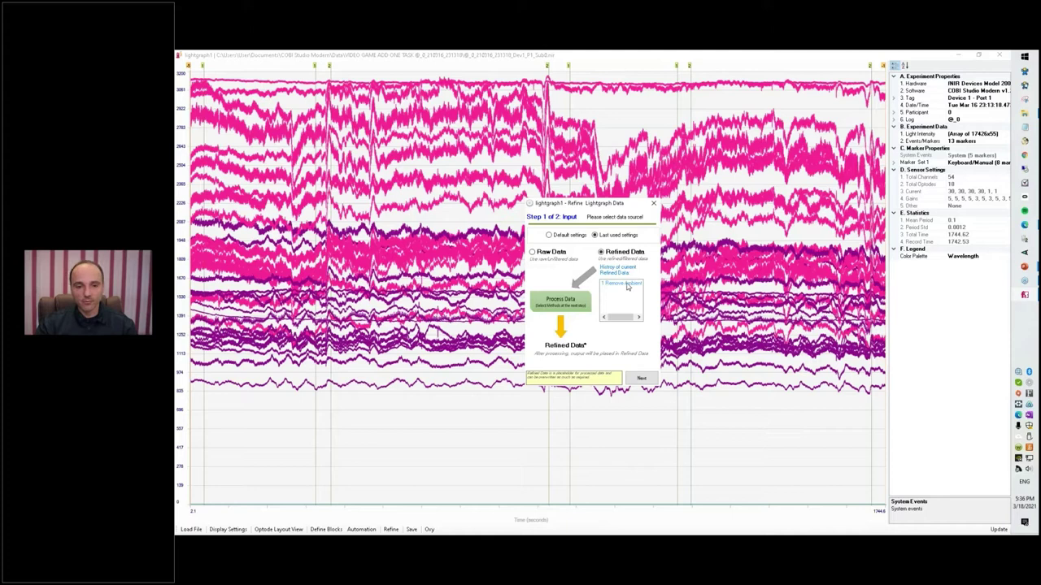
pyautogui.click(642, 378)
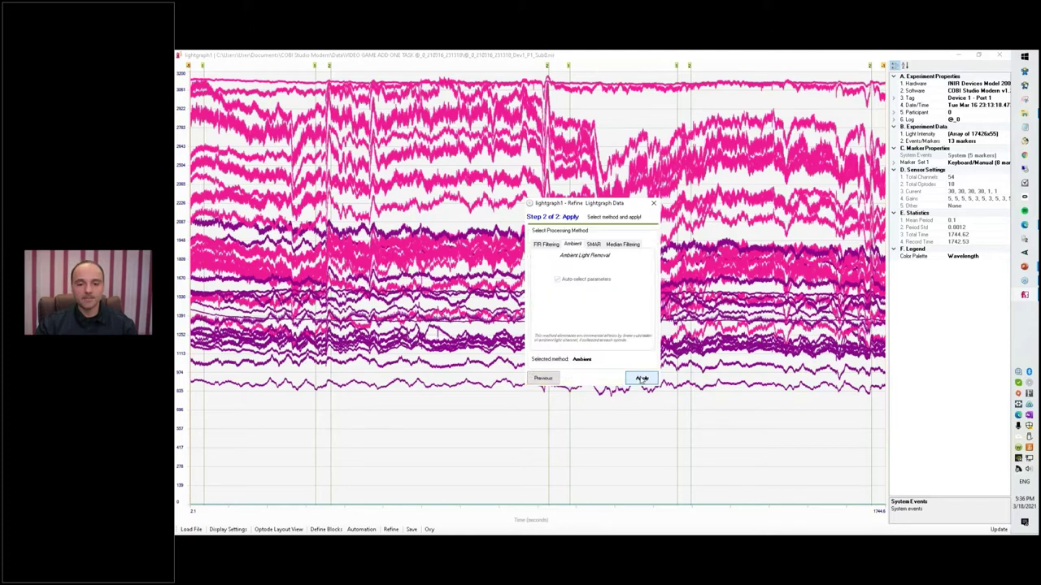
pyautogui.click(546, 245)
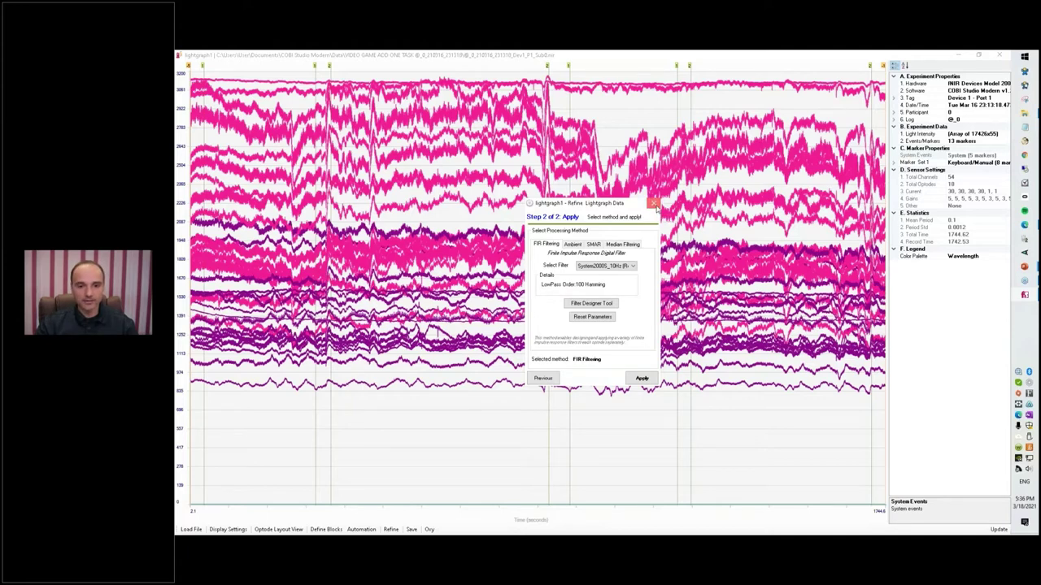
# Step: Try a manual 100–120 y-axis range in Display Settings, then switch to auto-range
pyautogui.click(655, 206)
pyautogui.rightClick(577, 240)
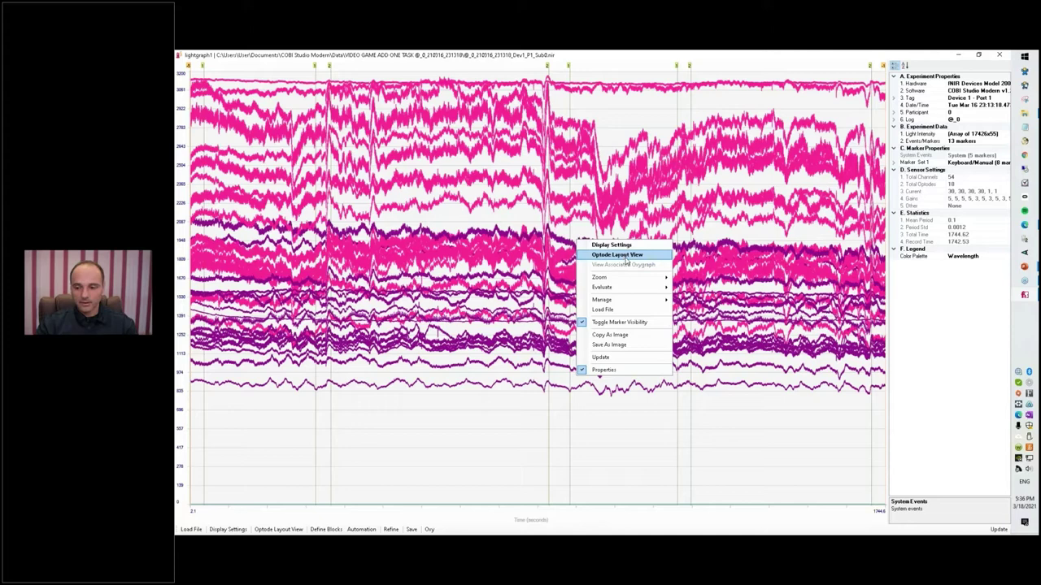
pyautogui.click(624, 248)
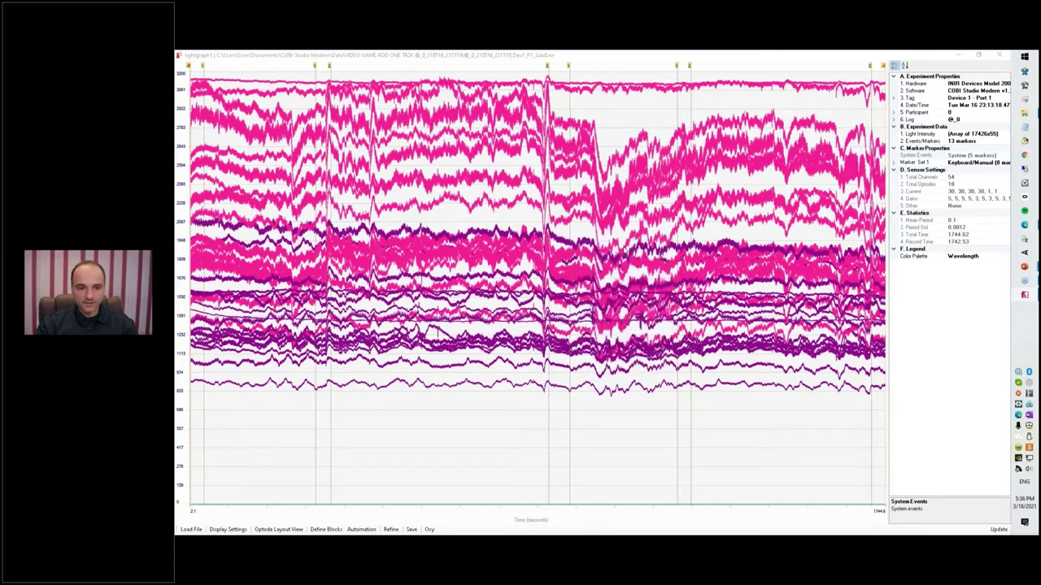
pyautogui.click(535, 289)
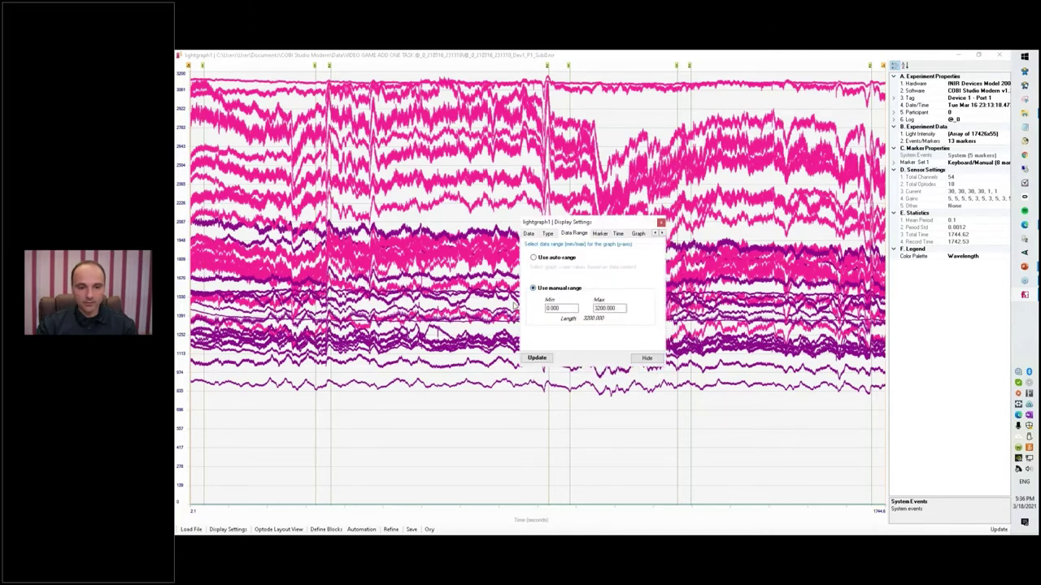
pyautogui.doubleClick(569, 308)
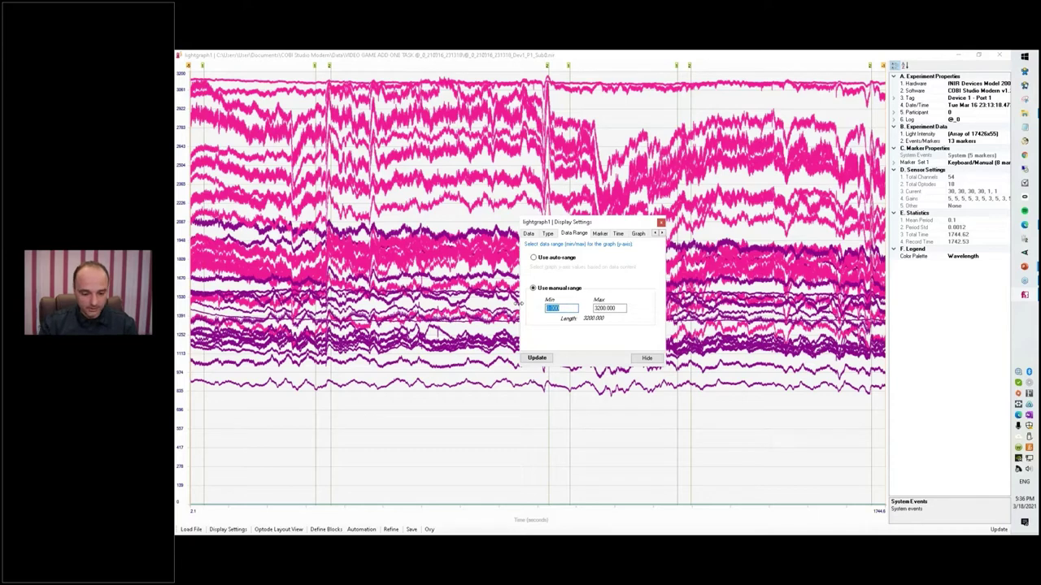
pyautogui.write('100')
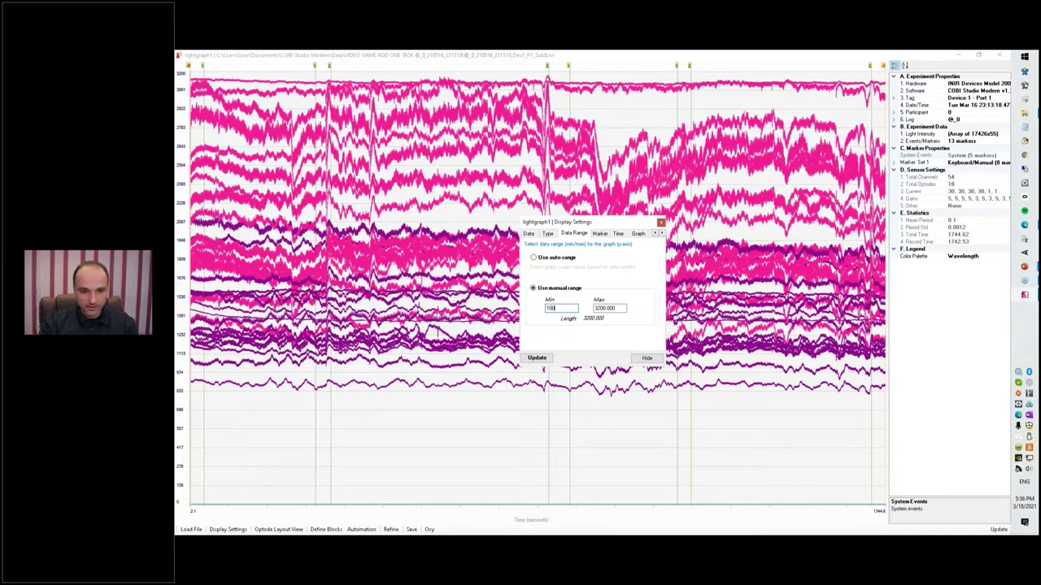
pyautogui.press('Tab')
pyautogui.write('12')
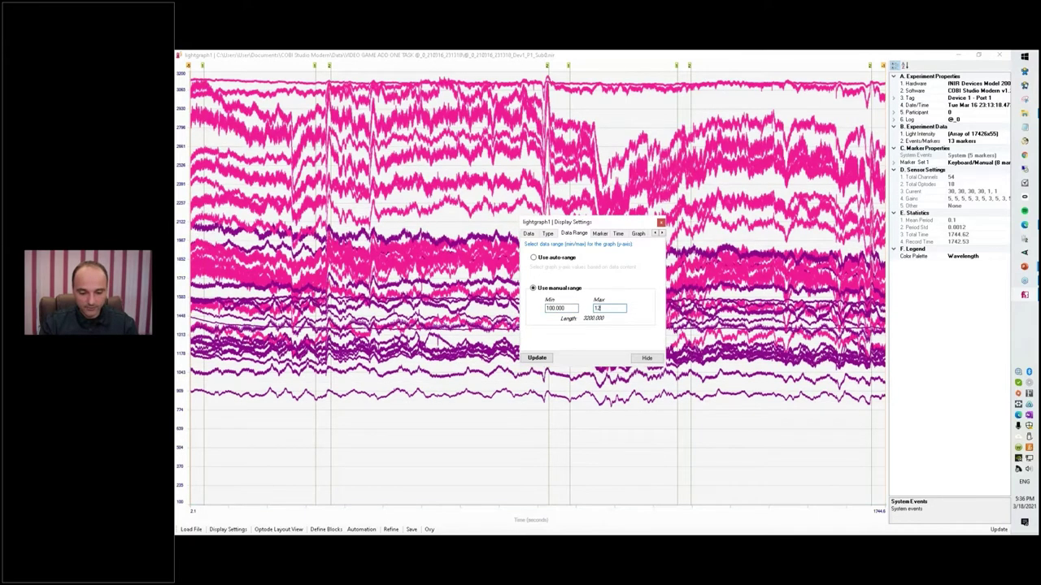
pyautogui.write('0')
pyautogui.press('Return')
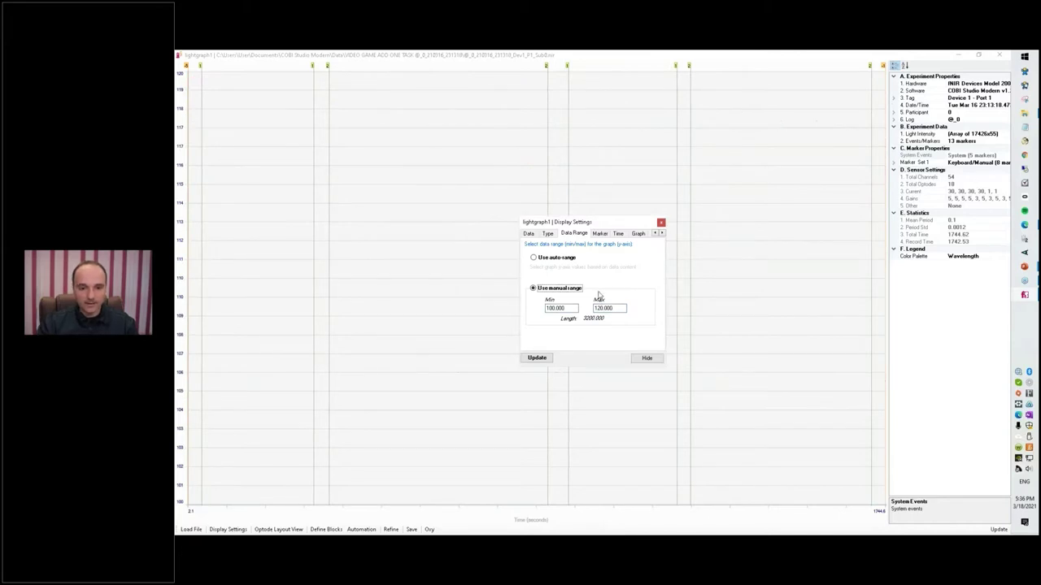
pyautogui.click(534, 257)
# Step: Preview a custom 100–200 s time range, then display the whole record section again
pyautogui.click(620, 234)
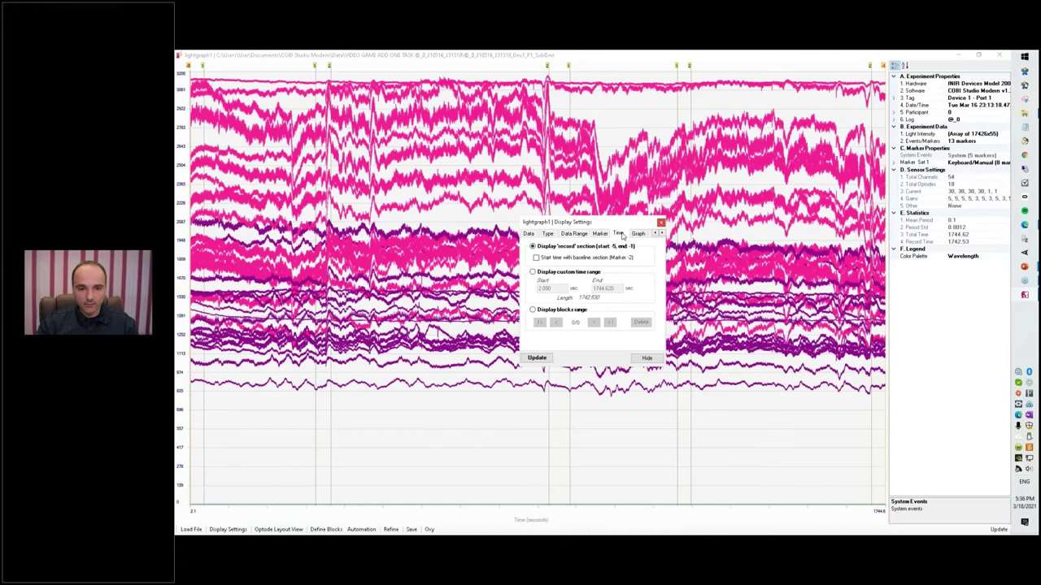
pyautogui.click(533, 272)
pyautogui.click(564, 288)
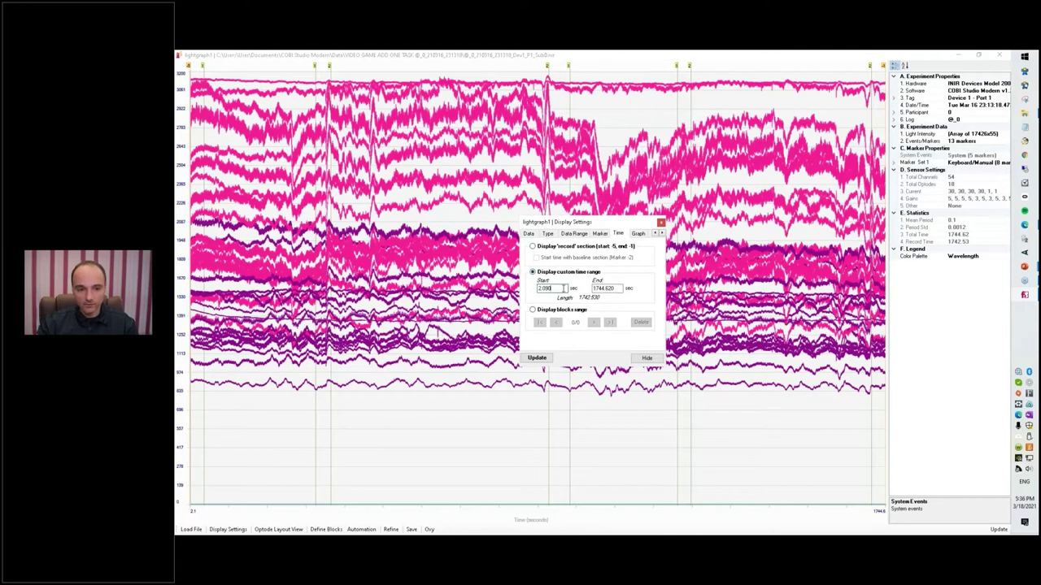
pyautogui.hotkey('ctrl', 'a')
pyautogui.write('1')
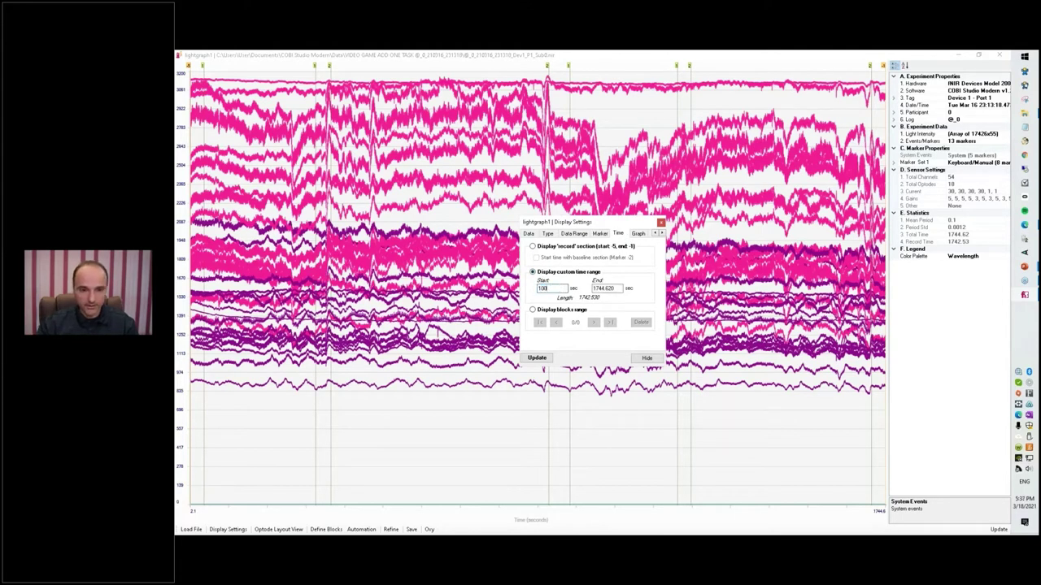
pyautogui.press('Return')
pyautogui.press('Tab')
pyautogui.write('200')
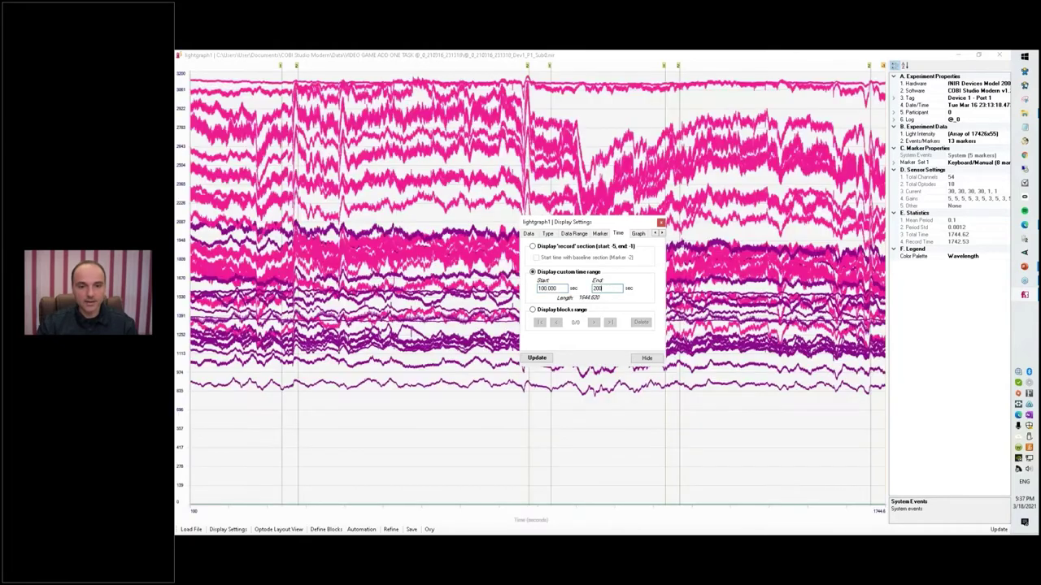
pyautogui.press('Return')
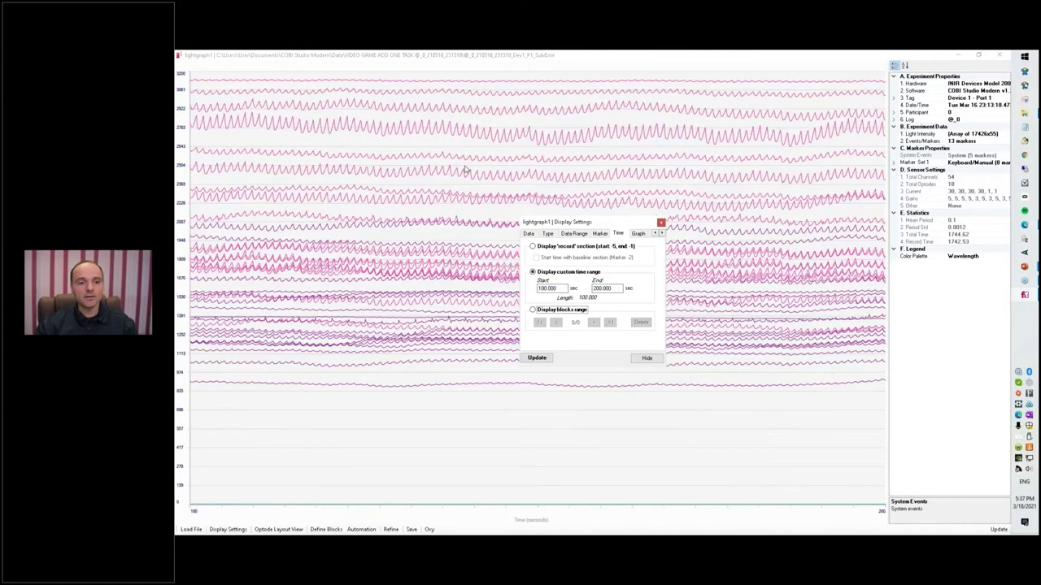
pyautogui.click(533, 247)
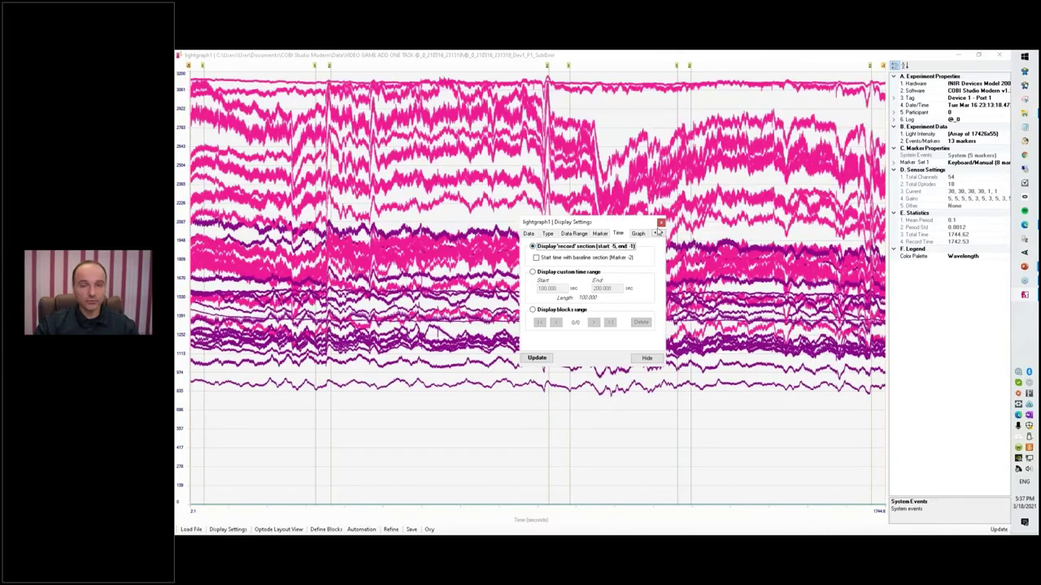
# Step: Apply the System2000S_10Hz low-pass FIR filter to the refined data
pyautogui.click(660, 223)
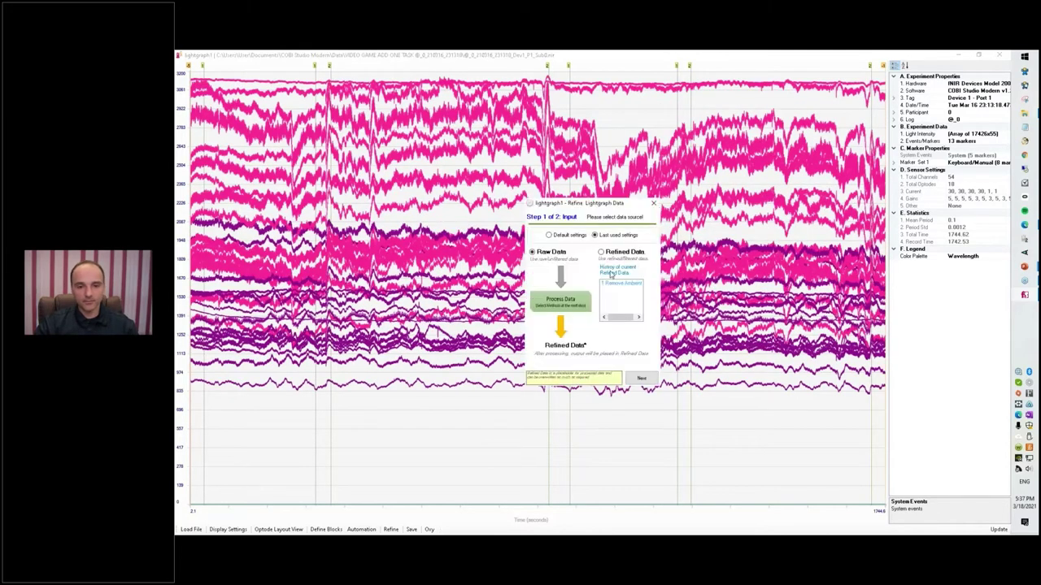
pyautogui.click(602, 253)
pyautogui.click(642, 378)
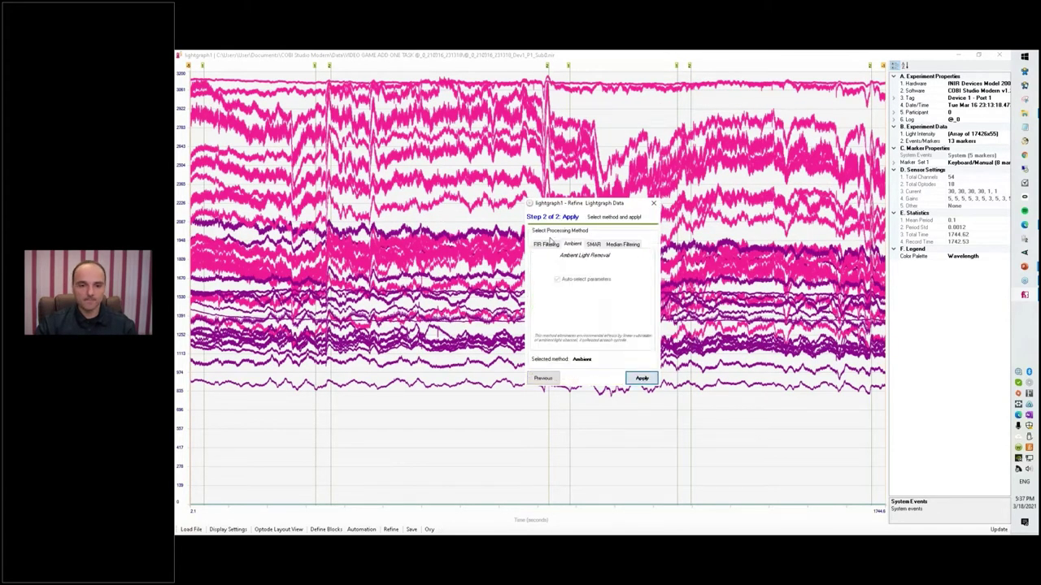
pyautogui.click(649, 382)
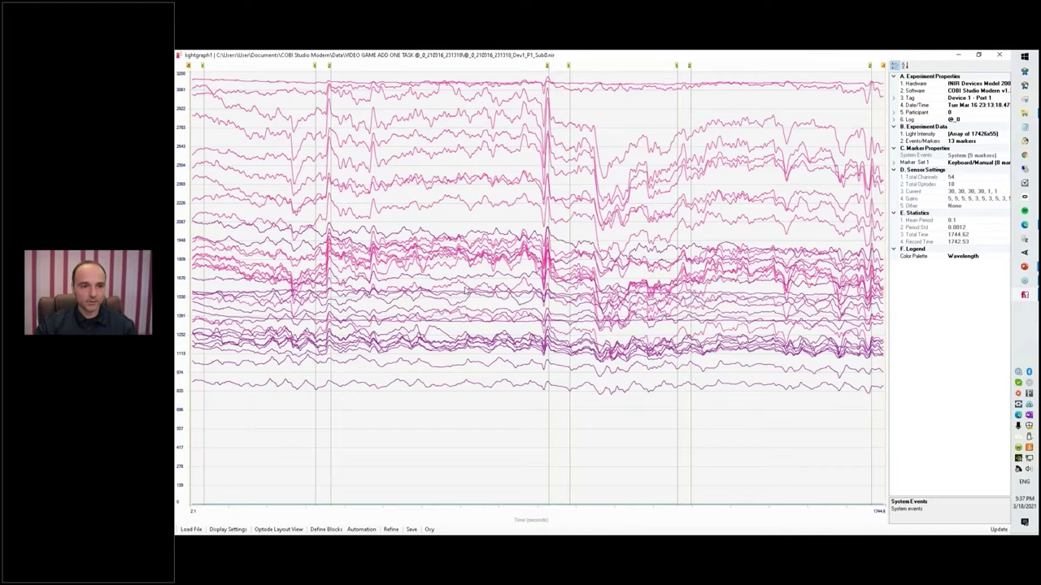
# Step: Look over the SMAR and Median Filtering options, then close the Refine wizard unapplied
pyautogui.click(390, 529)
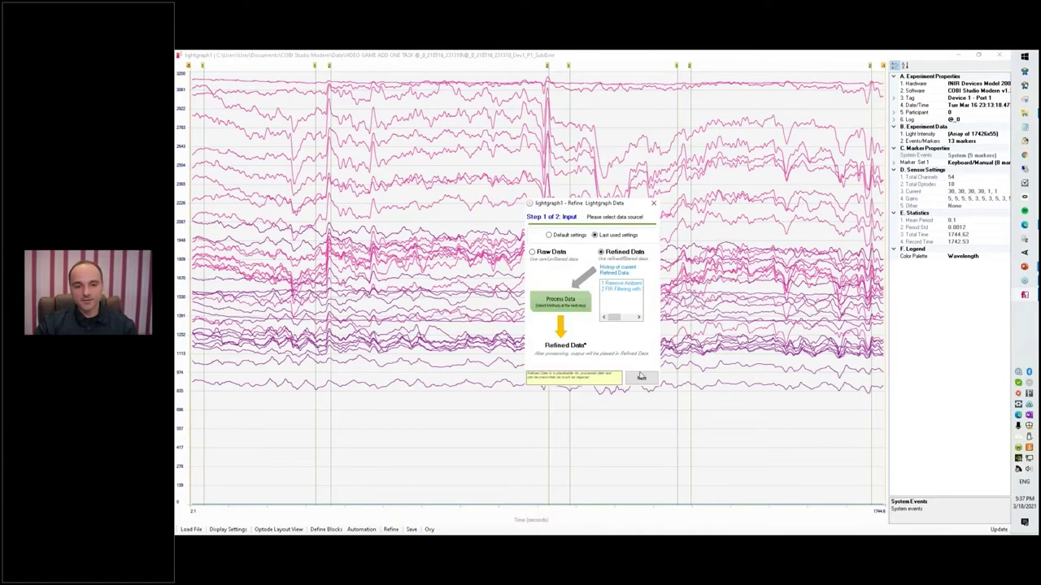
pyautogui.click(642, 378)
pyautogui.click(600, 245)
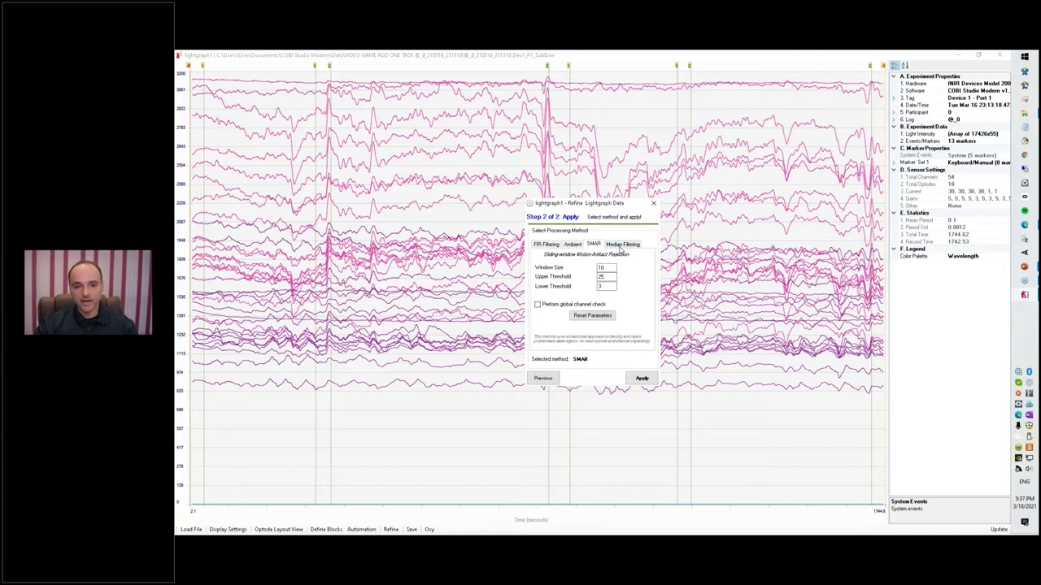
pyautogui.click(622, 245)
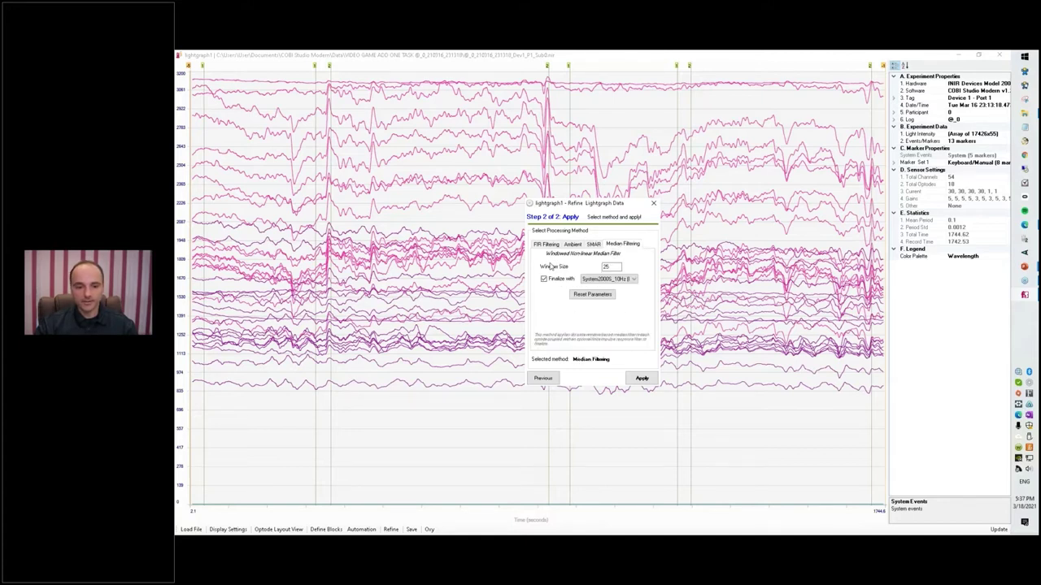
pyautogui.click(652, 204)
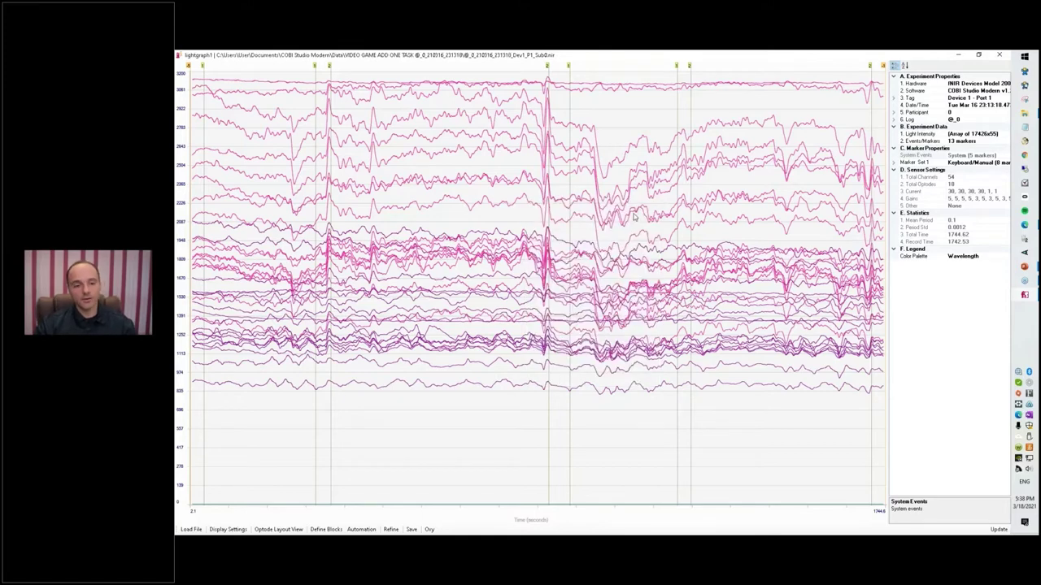
# Step: Calculate oxygenation from the Refined Data after reviewing the extinction coefficients
pyautogui.click(430, 530)
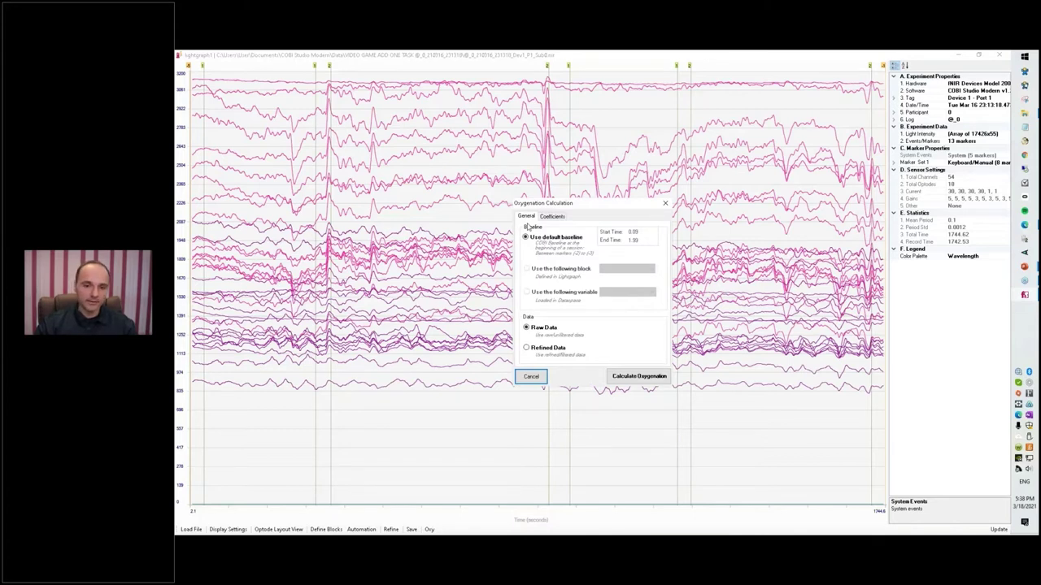
pyautogui.click(547, 217)
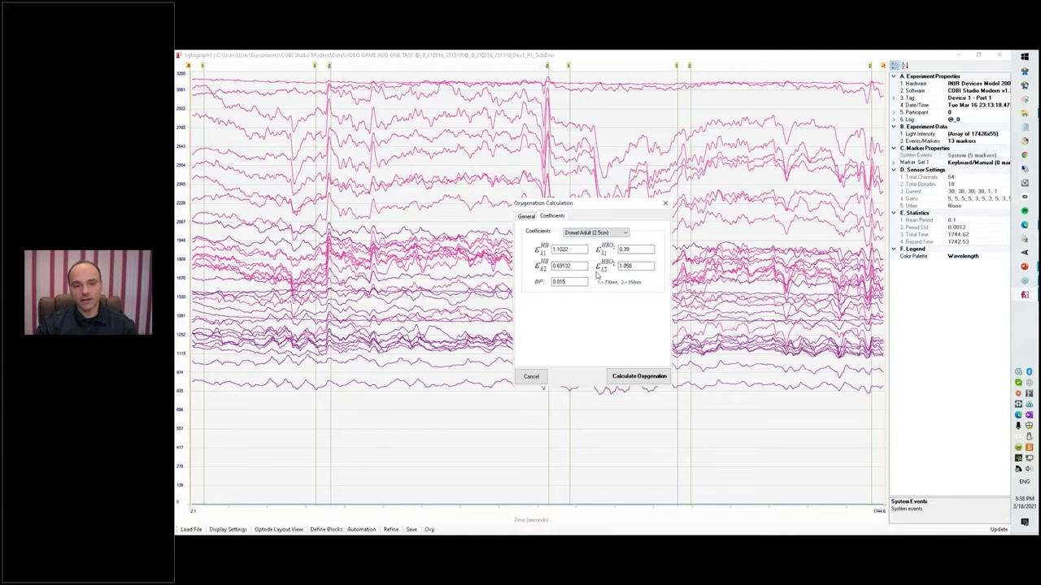
pyautogui.click(528, 217)
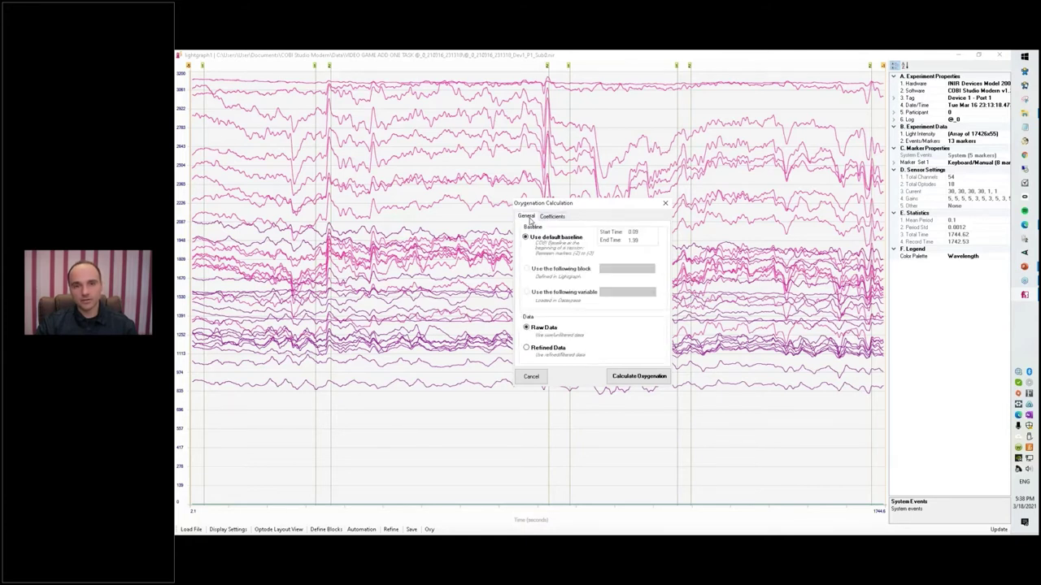
pyautogui.click(535, 349)
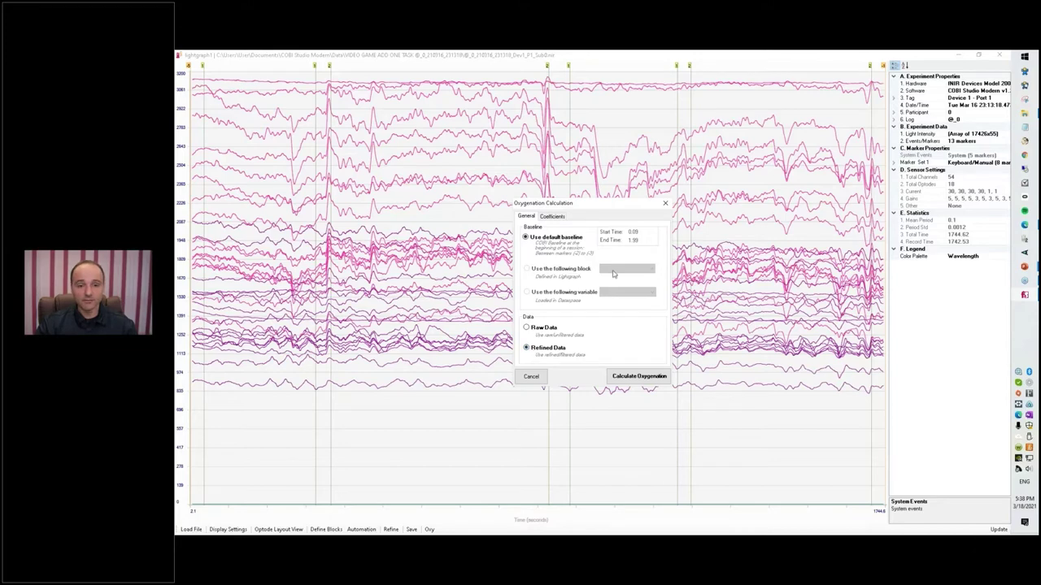
pyautogui.click(636, 375)
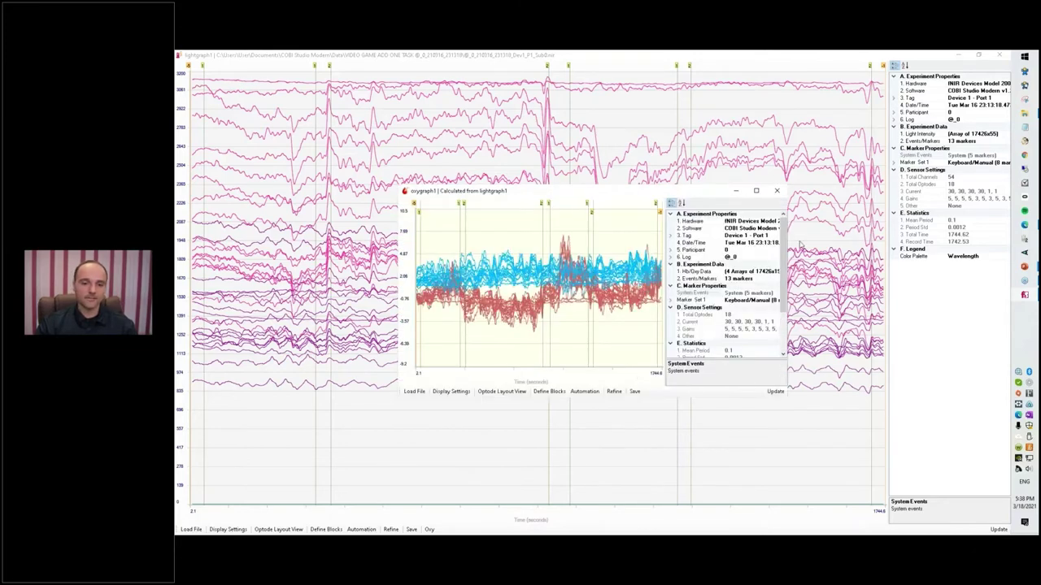
# Step: Maximize the oxygraph1 window
pyautogui.click(757, 191)
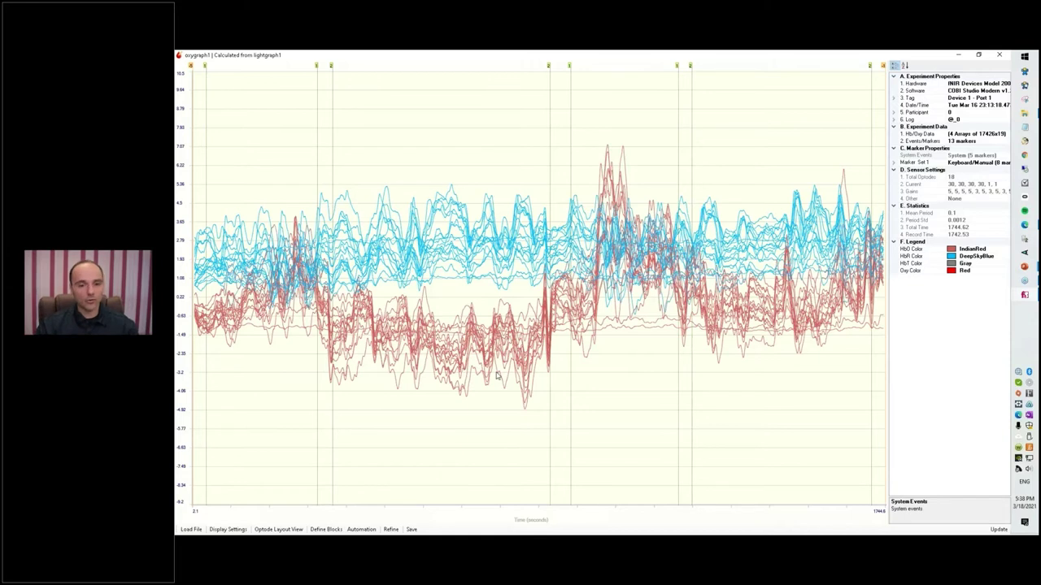
pyautogui.rightClick(521, 199)
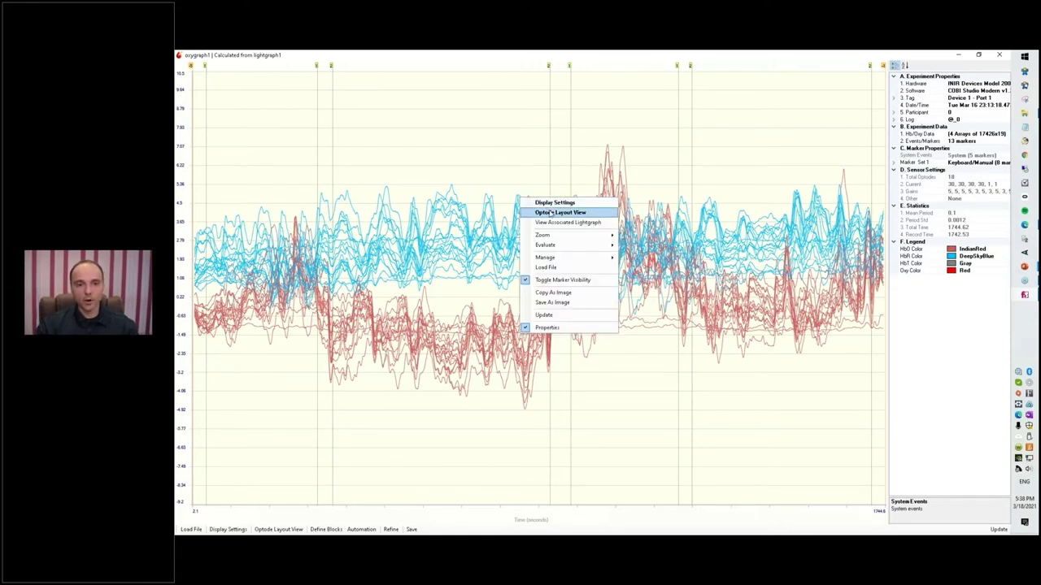
pyautogui.click(551, 213)
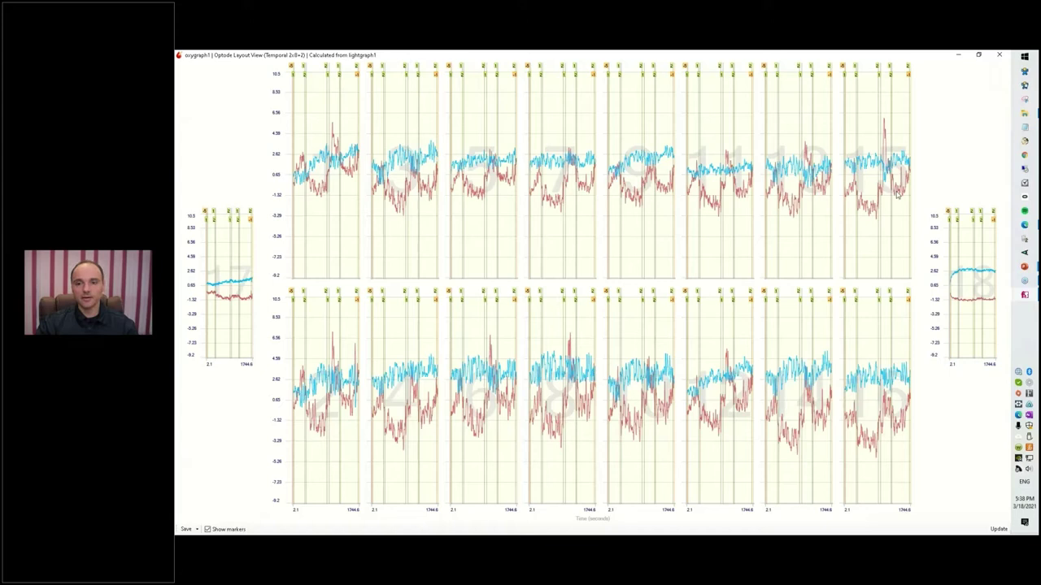
pyautogui.doubleClick(868, 195)
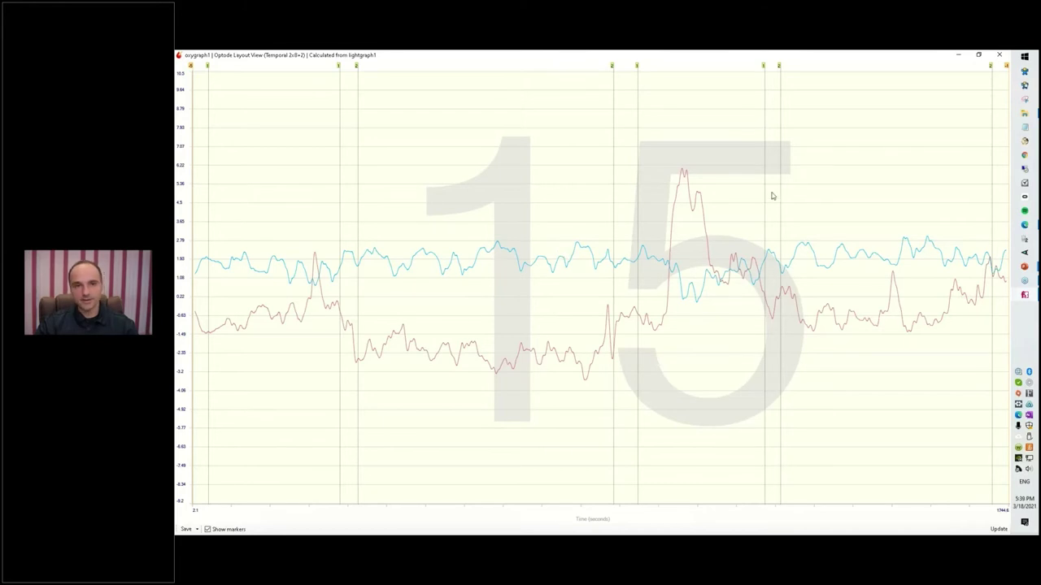
pyautogui.click(998, 54)
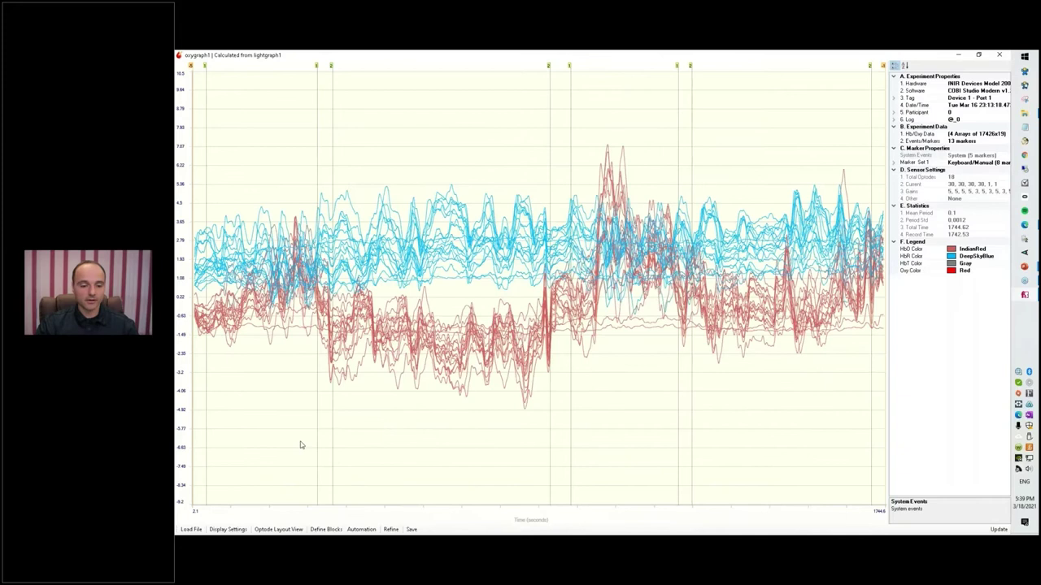
# Step: In Display Settings, leave only Oxy checked, hiding HbO, HbR and HbT, then view the Data tab
pyautogui.rightClick(465, 242)
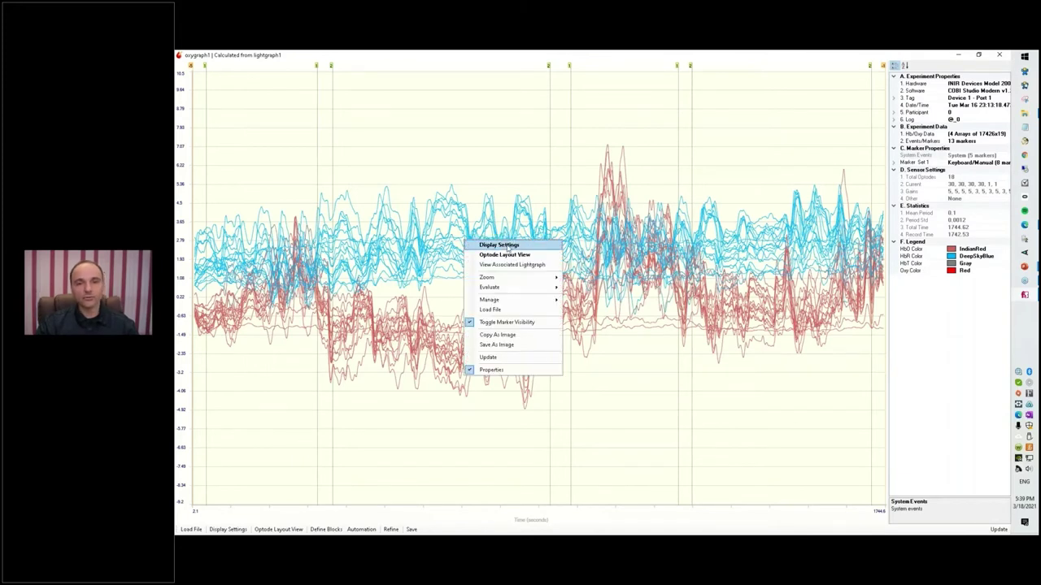
pyautogui.click(508, 245)
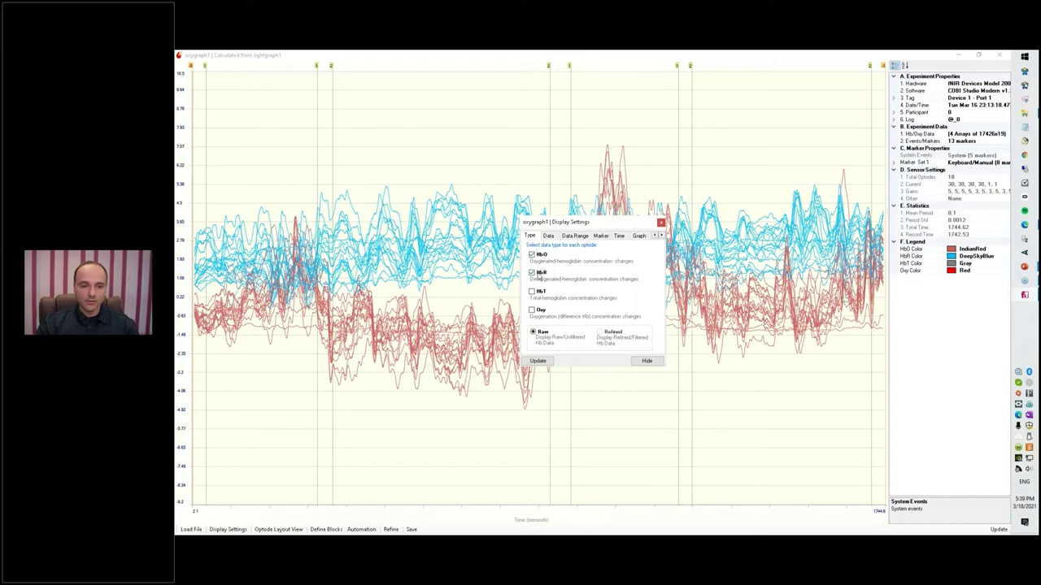
pyautogui.click(532, 274)
pyautogui.moveTo(584, 228); pyautogui.dragTo(685, 133)
pyautogui.click(635, 178)
pyautogui.click(635, 161)
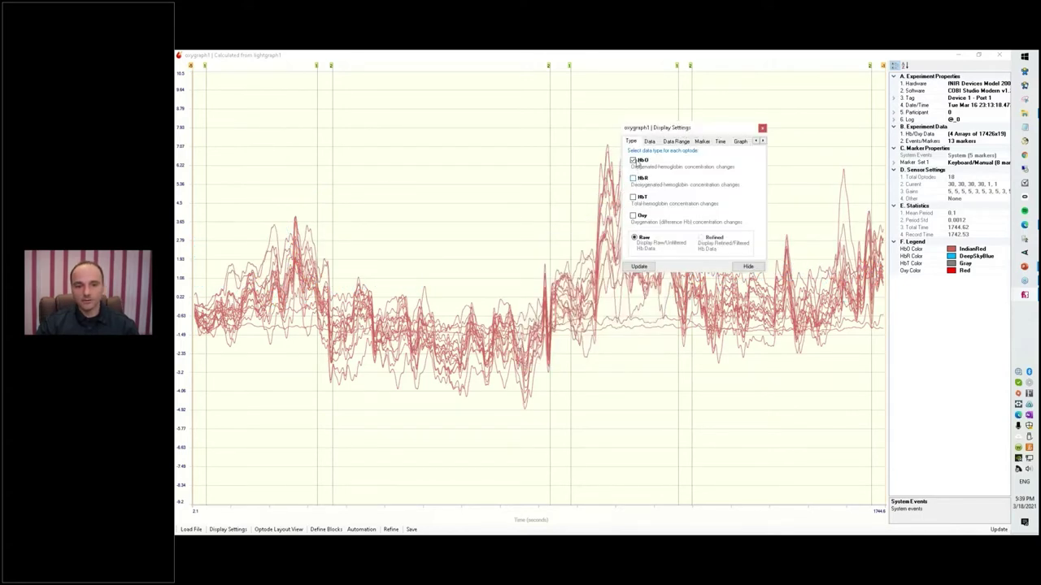
pyautogui.click(634, 198)
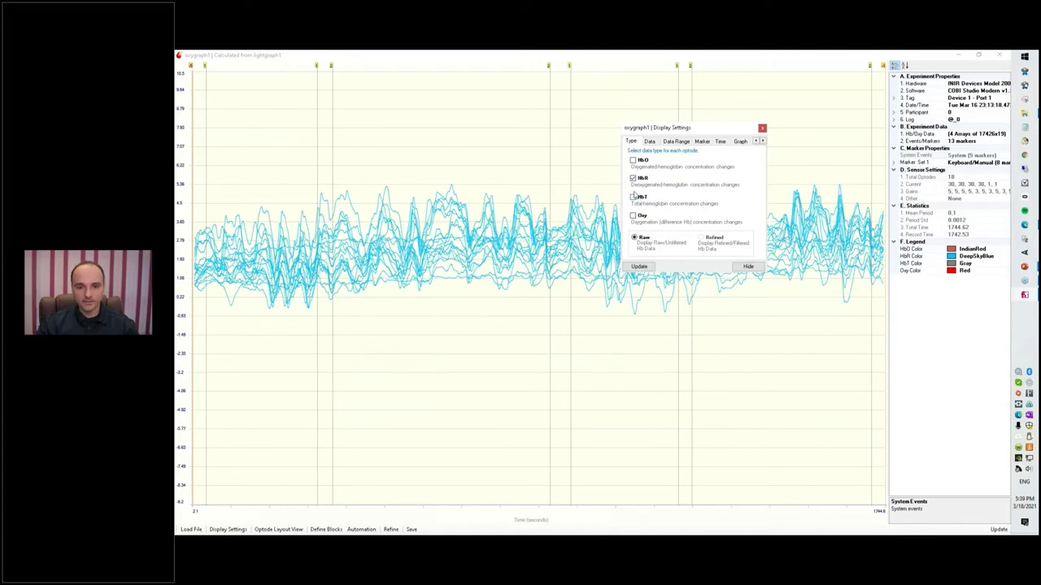
pyautogui.click(633, 180)
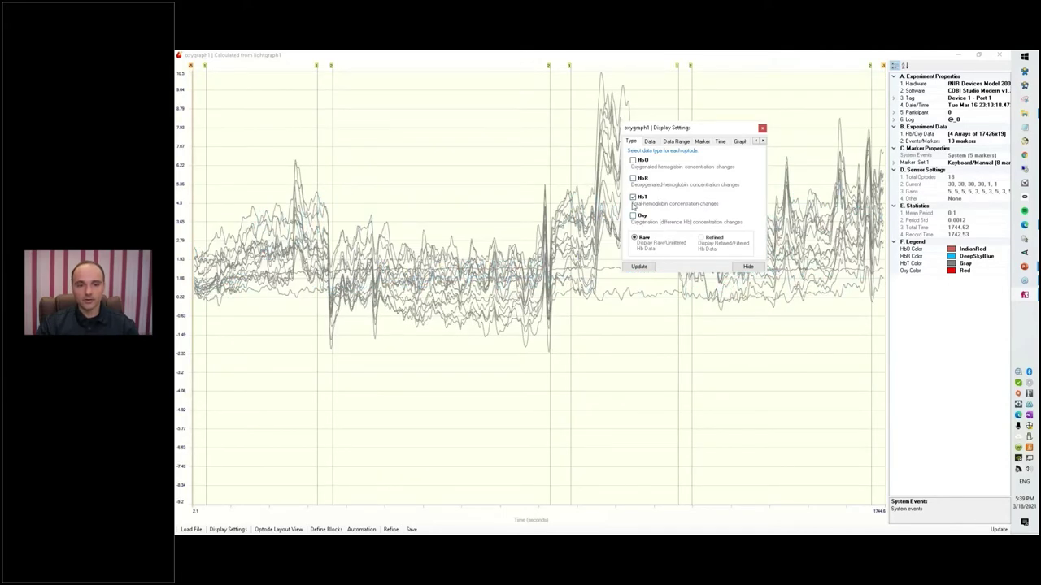
pyautogui.click(633, 215)
pyautogui.click(634, 197)
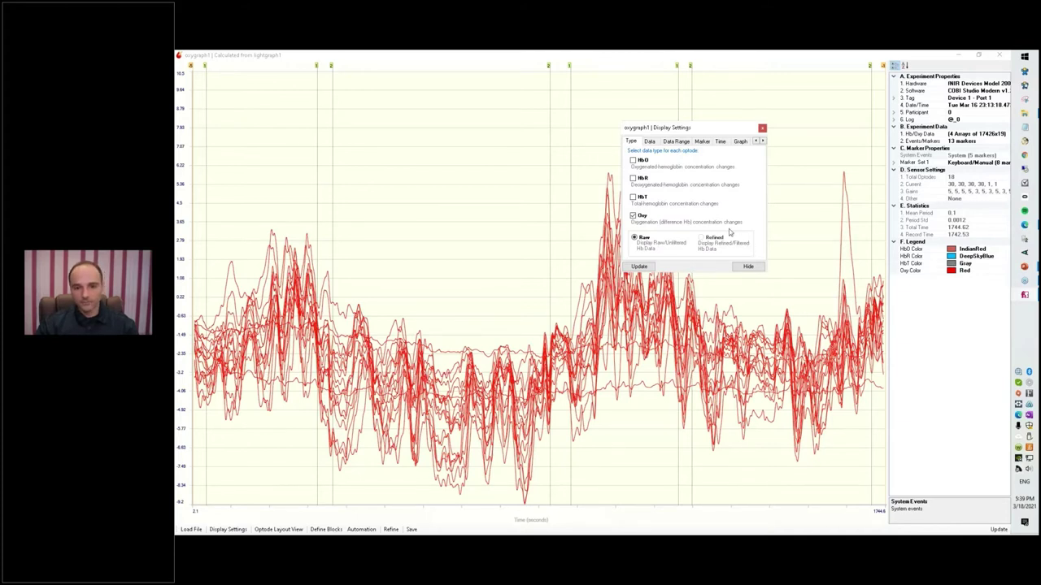
pyautogui.click(650, 141)
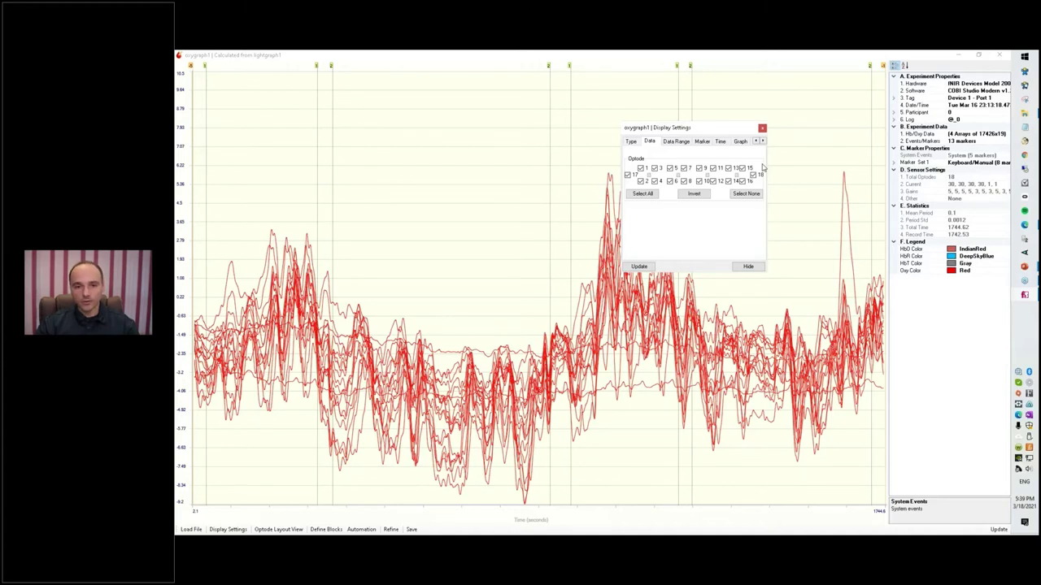
# Step: Show only optodes 1–16 on the oxy graph by checking 17 and 18 and inverting the selection
pyautogui.click(628, 175)
pyautogui.click(748, 195)
pyautogui.click(627, 175)
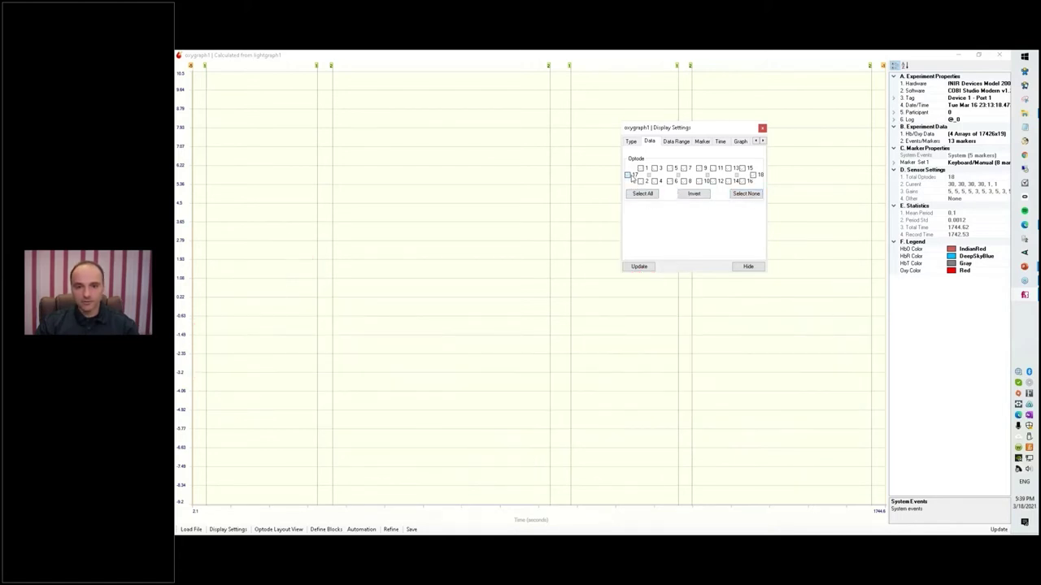
pyautogui.click(753, 175)
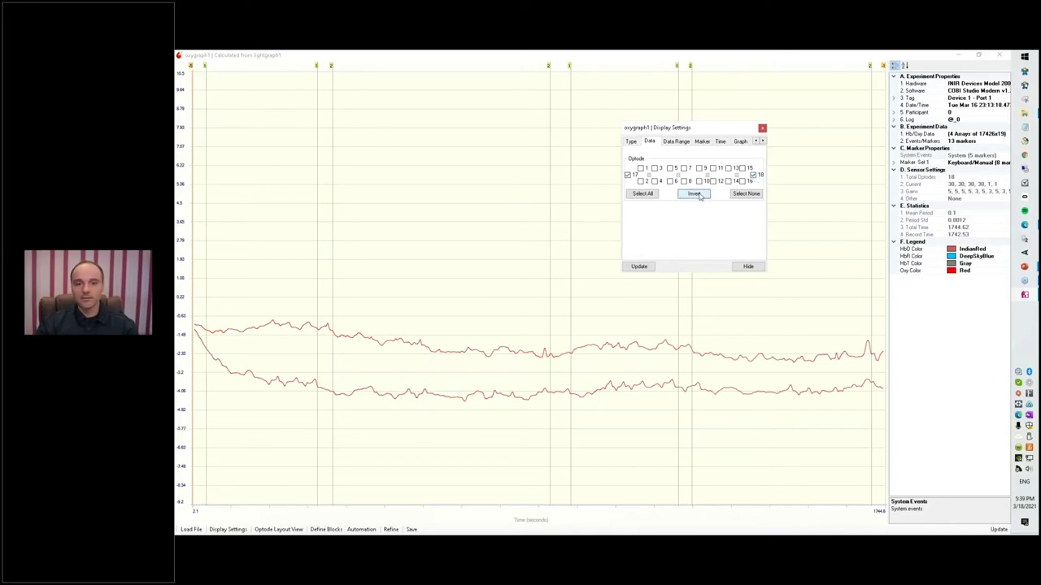
pyautogui.click(696, 194)
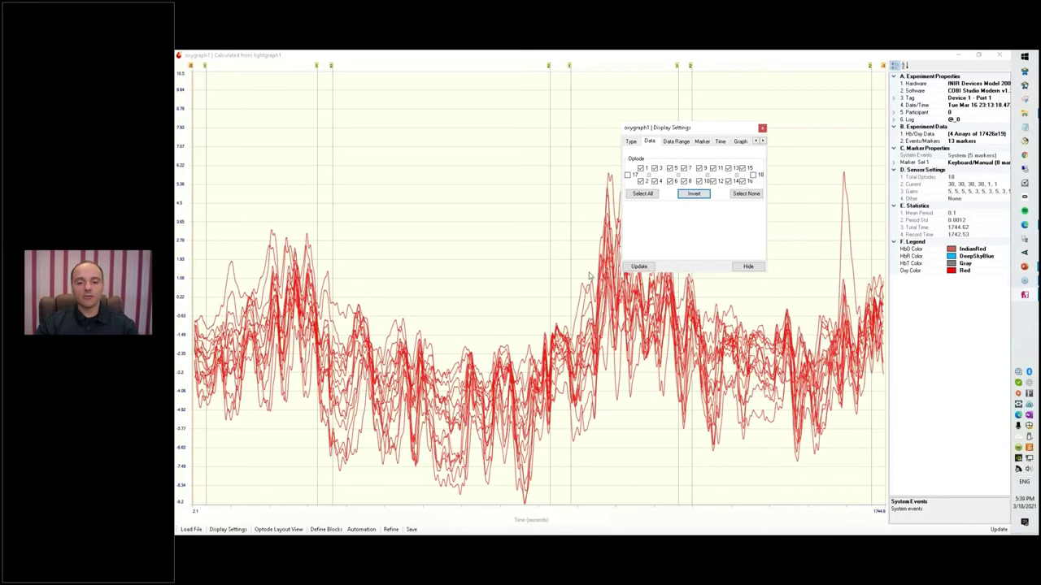
# Step: Review the Data Range and Marker display options, then close the display settings
pyautogui.moveTo(715, 130); pyautogui.dragTo(720, 86)
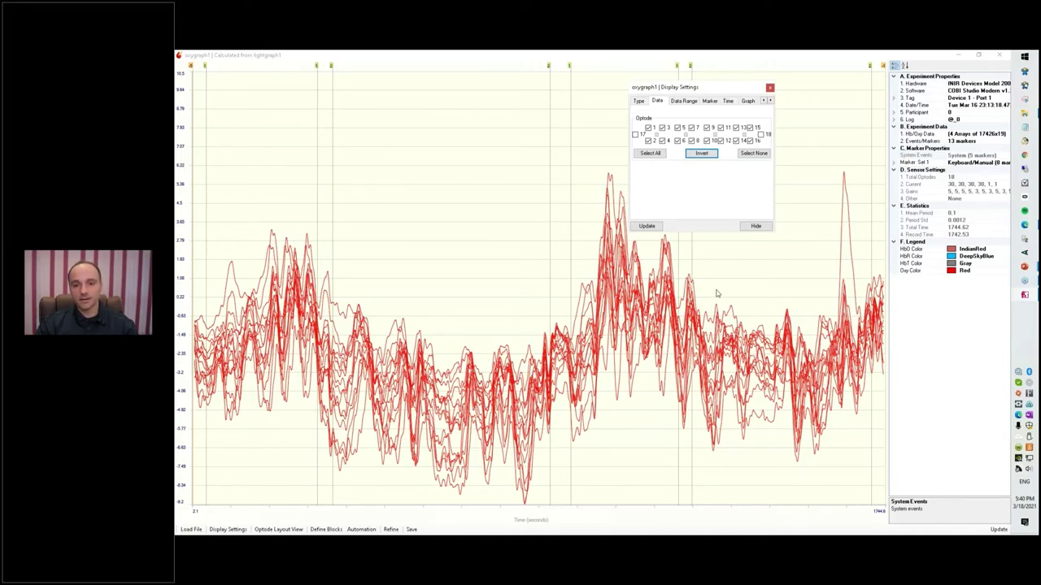
pyautogui.click(691, 101)
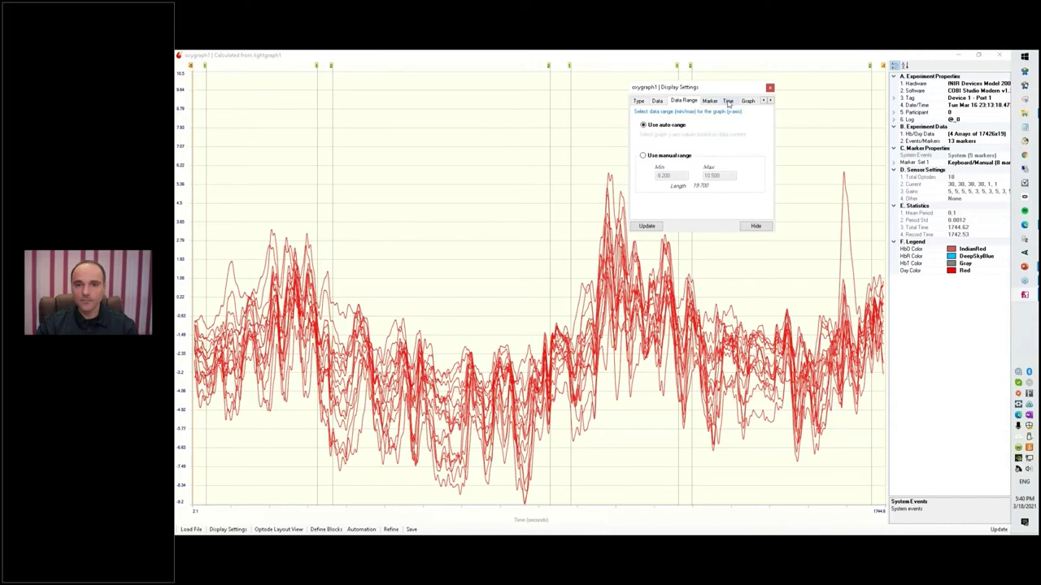
pyautogui.click(709, 101)
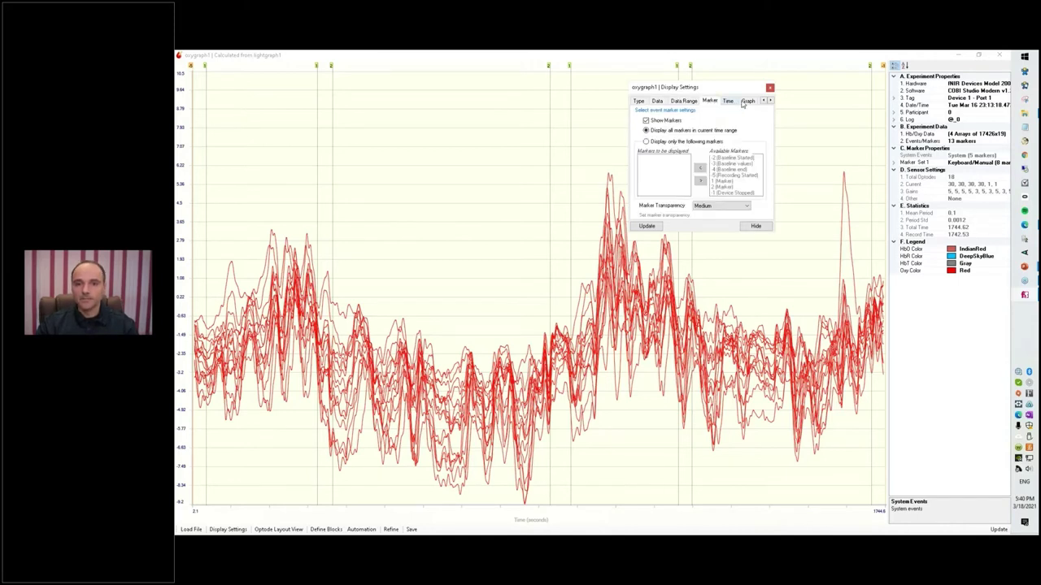
pyautogui.click(769, 87)
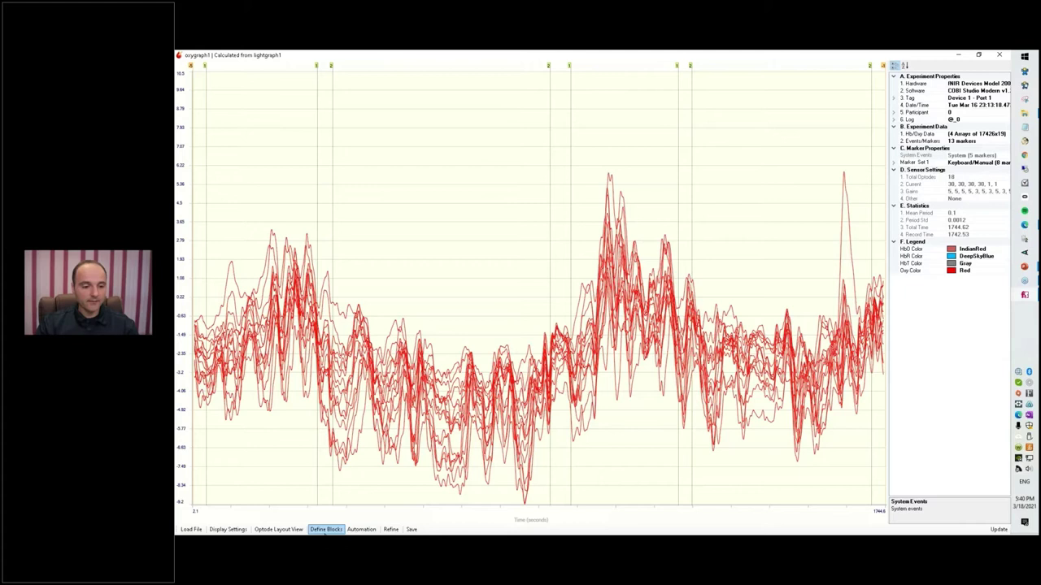
# Step: Define a block pattern running from Marker 1 to Marker 1
pyautogui.click(325, 530)
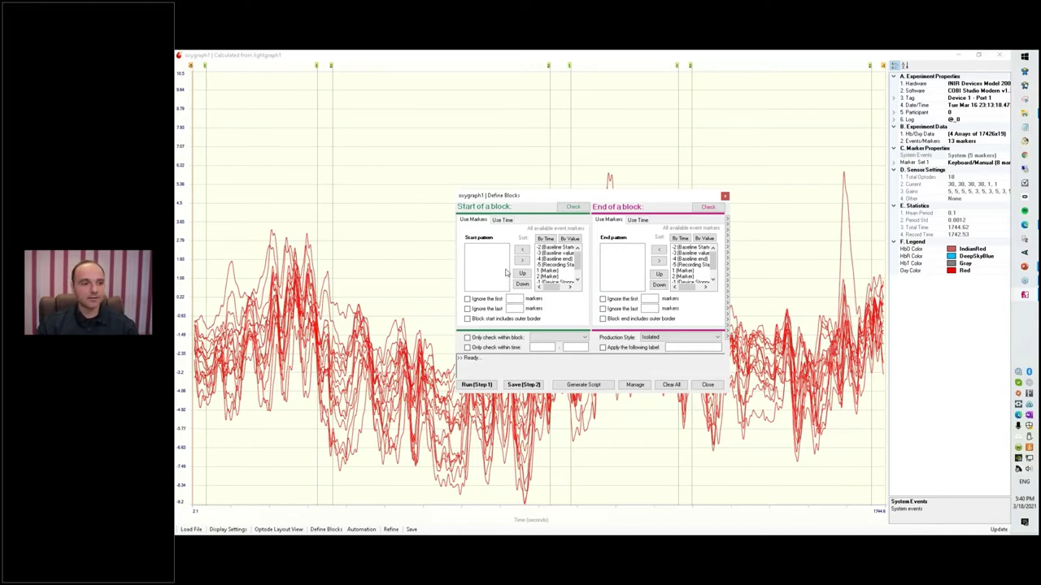
pyautogui.doubleClick(546, 270)
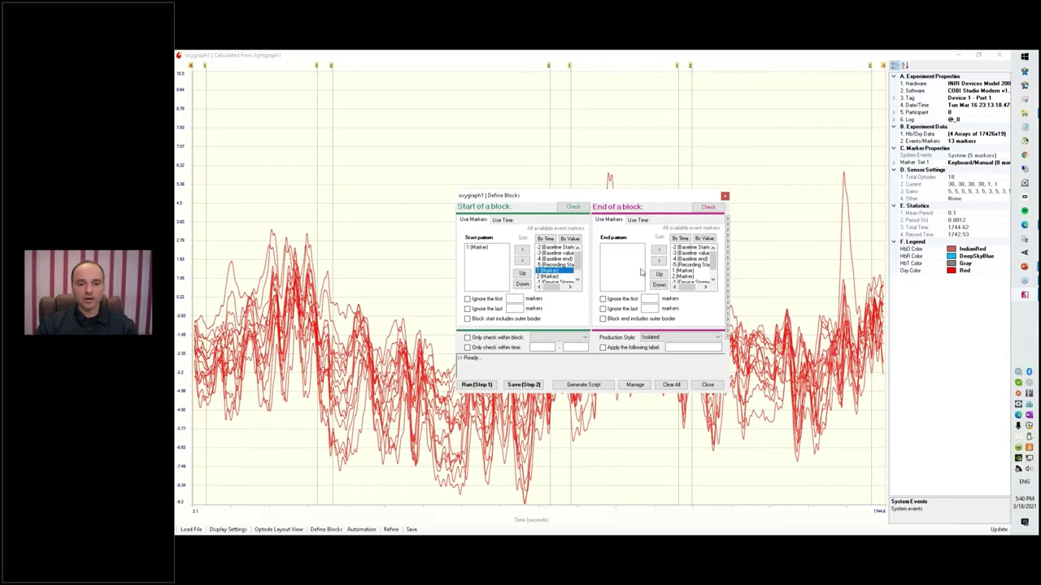
pyautogui.doubleClick(687, 270)
# Step: Label the blocks HIGH, then find and save the two matching blocks
pyautogui.click(603, 347)
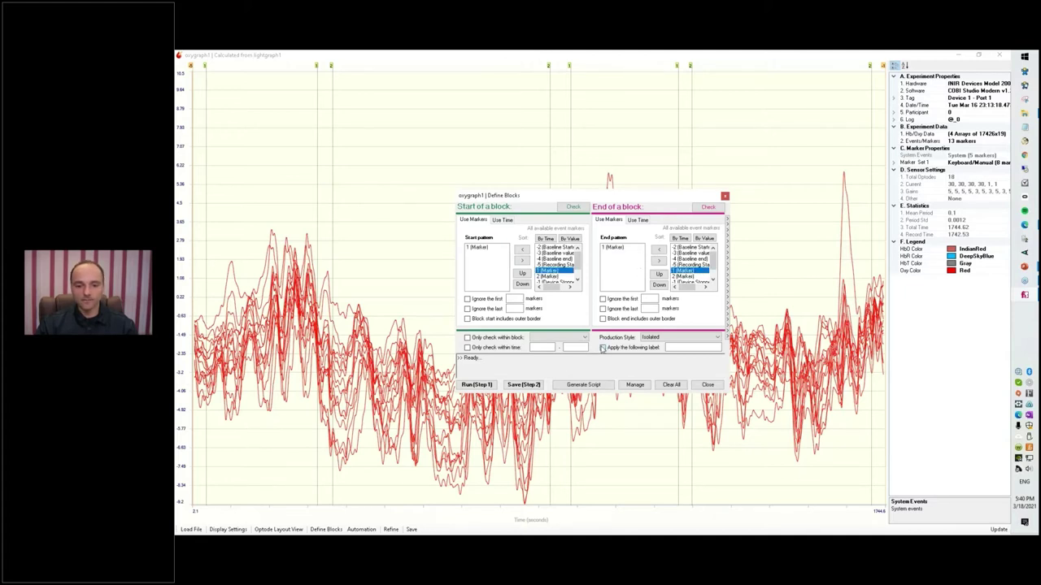
pyautogui.click(675, 348)
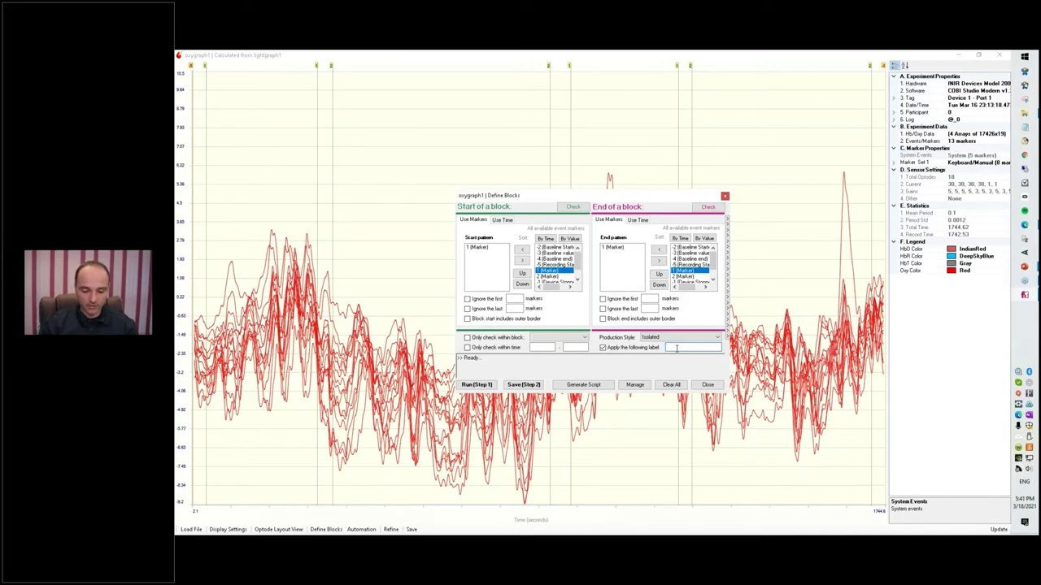
pyautogui.write('GH W')
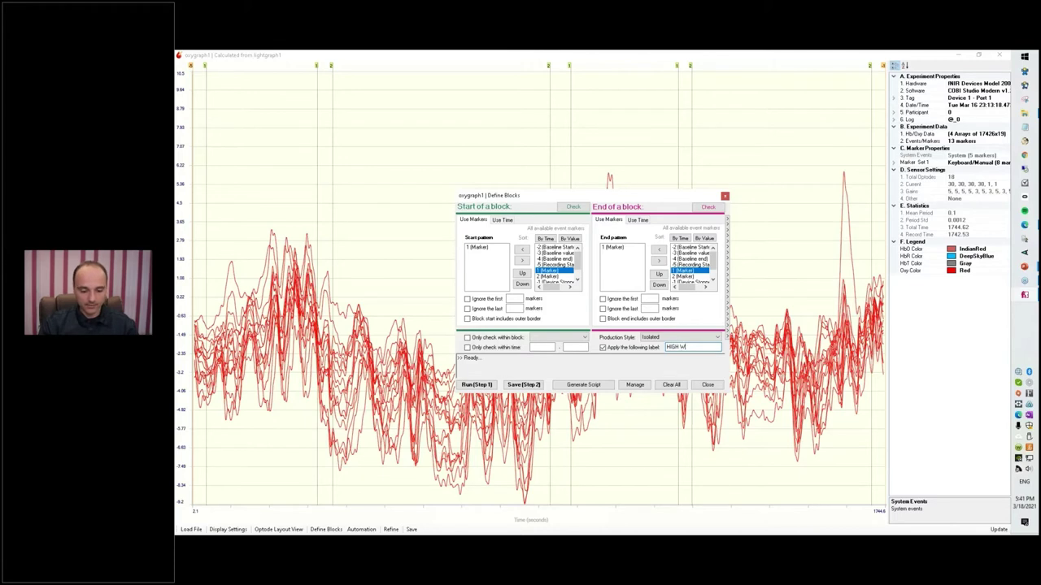
pyautogui.write('ORKLOAD')
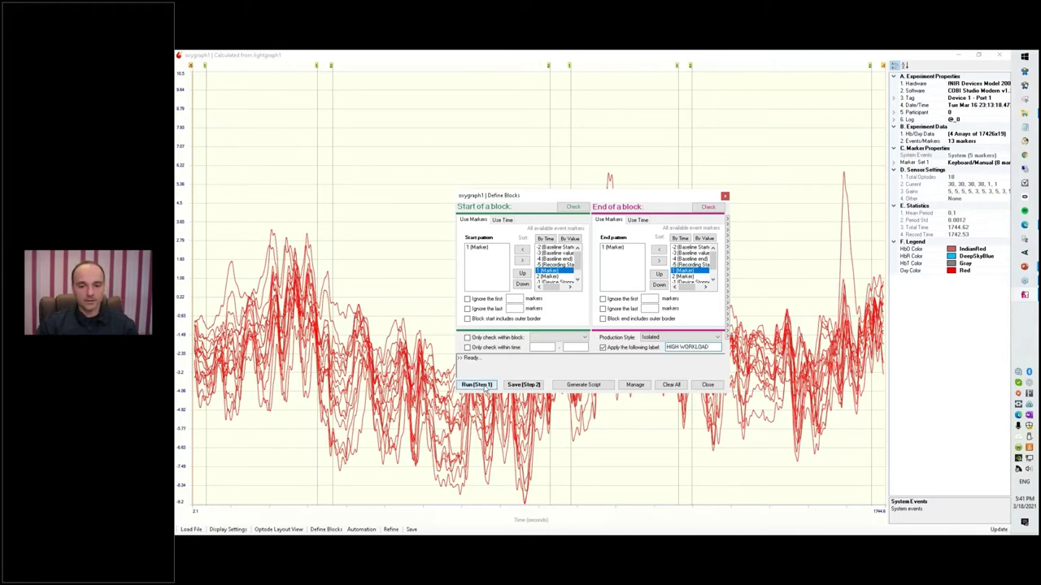
pyautogui.doubleClick(699, 346)
pyautogui.press('BackSpace')
pyautogui.click(478, 386)
pyautogui.click(524, 385)
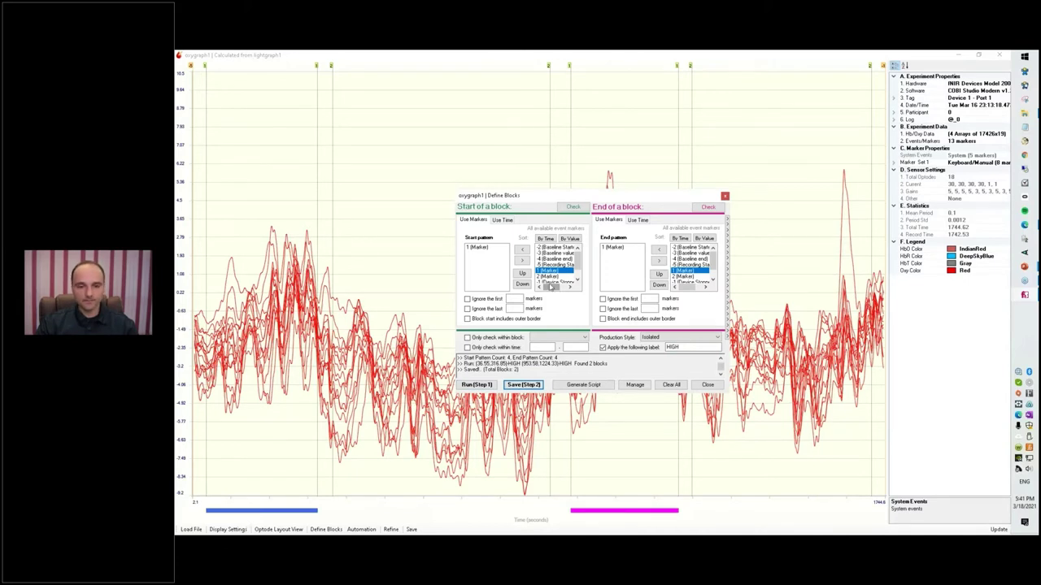
# Step: Change the block start and end patterns to Marker 2
pyautogui.click(487, 248)
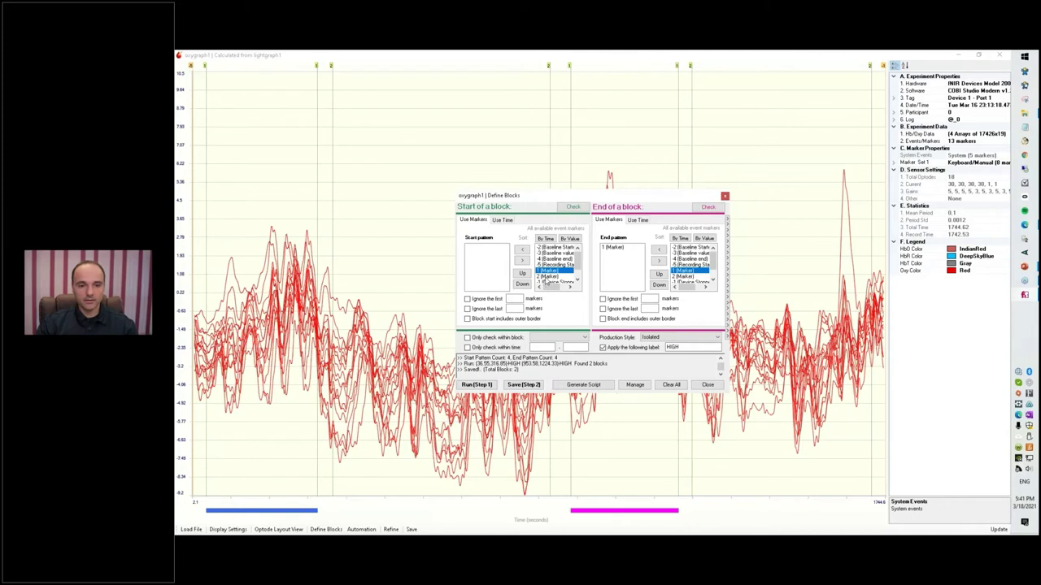
pyautogui.click(548, 277)
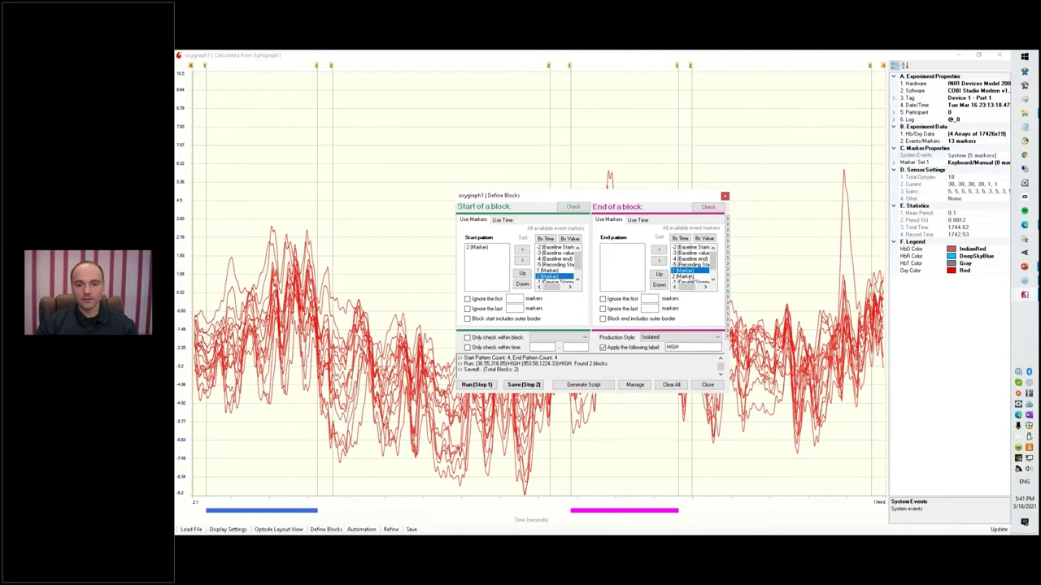
pyautogui.click(691, 277)
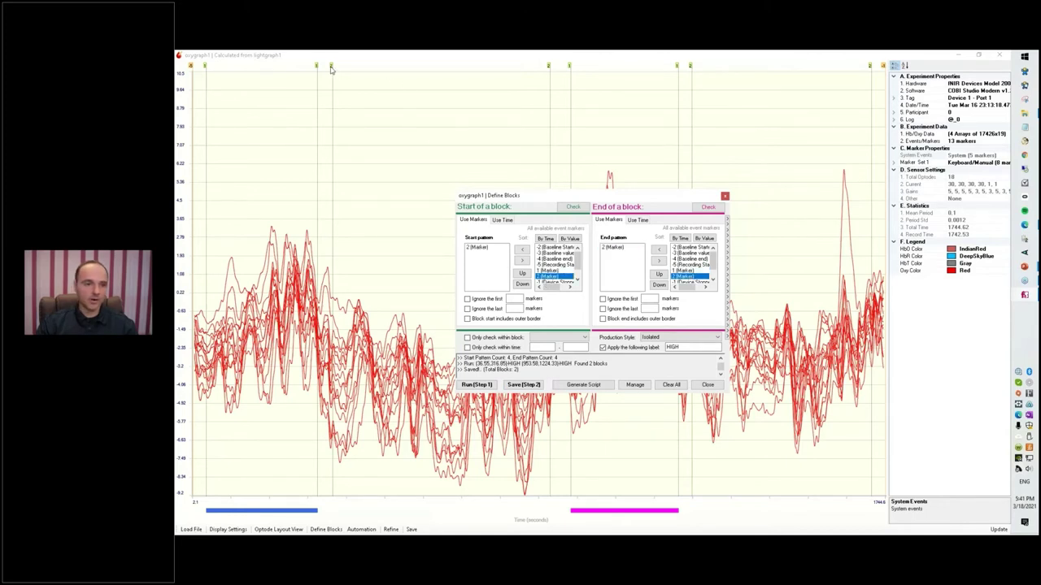
# Step: Relabel the blocks LOW, find and save the two LOW blocks, and expand Presets
pyautogui.doubleClick(672, 347)
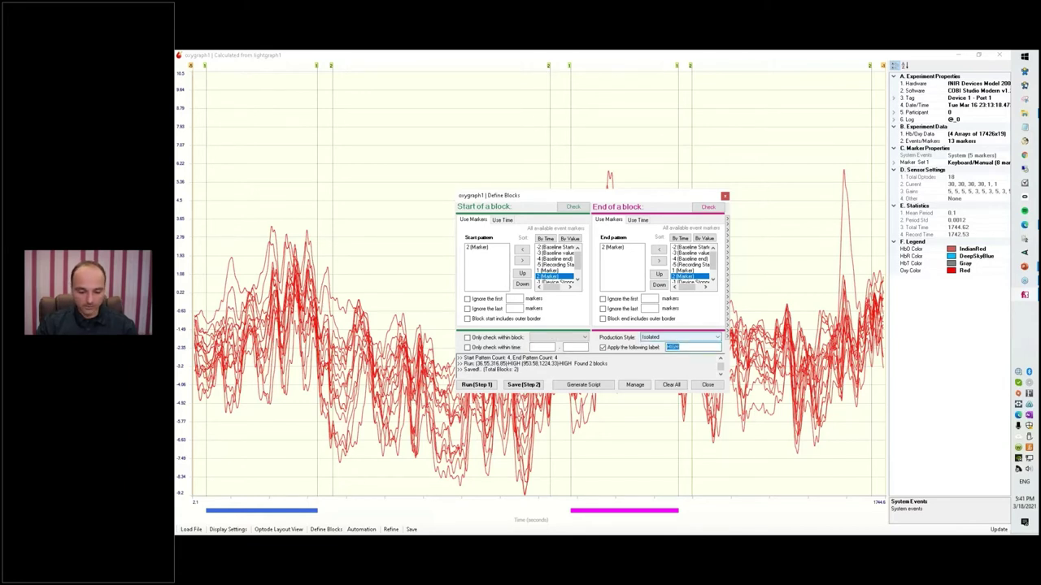
pyautogui.write('LOW')
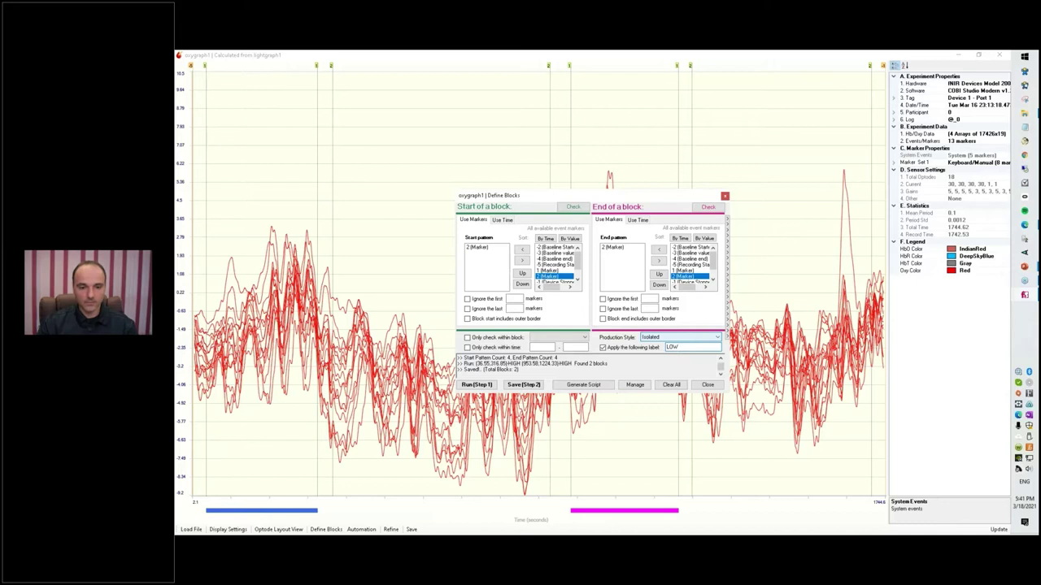
pyautogui.click(477, 385)
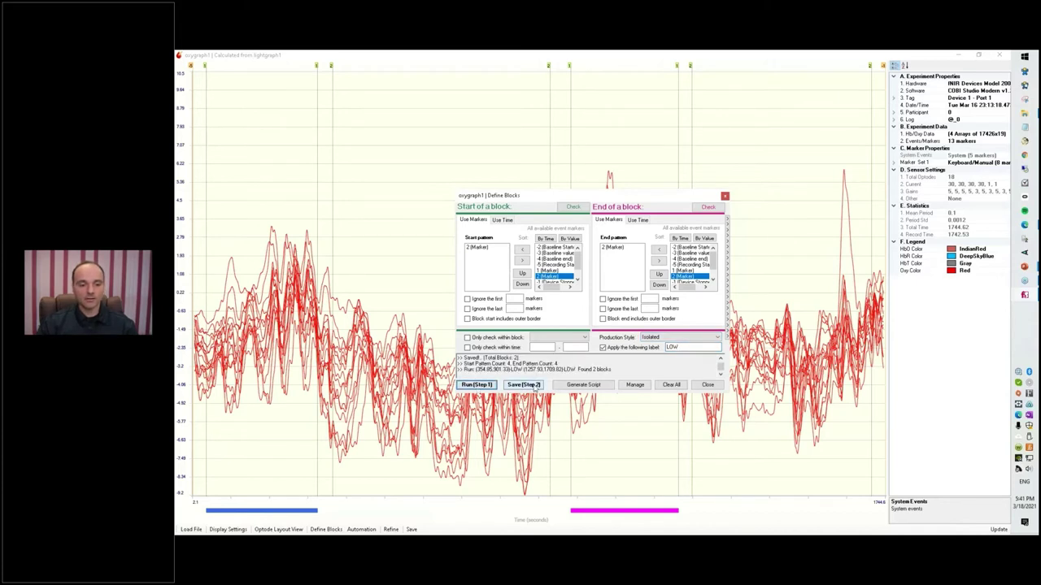
pyautogui.click(524, 384)
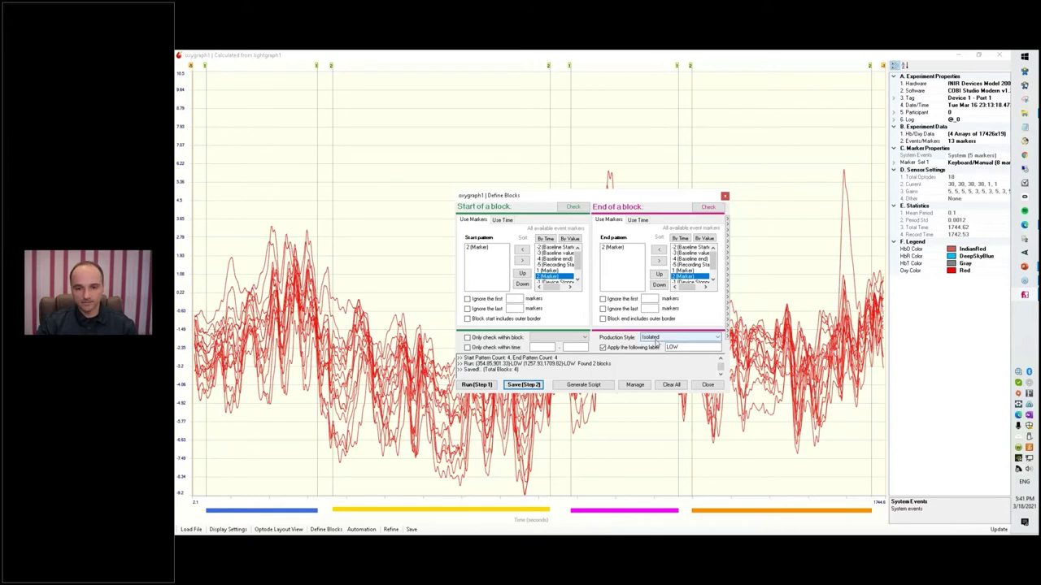
pyautogui.click(729, 228)
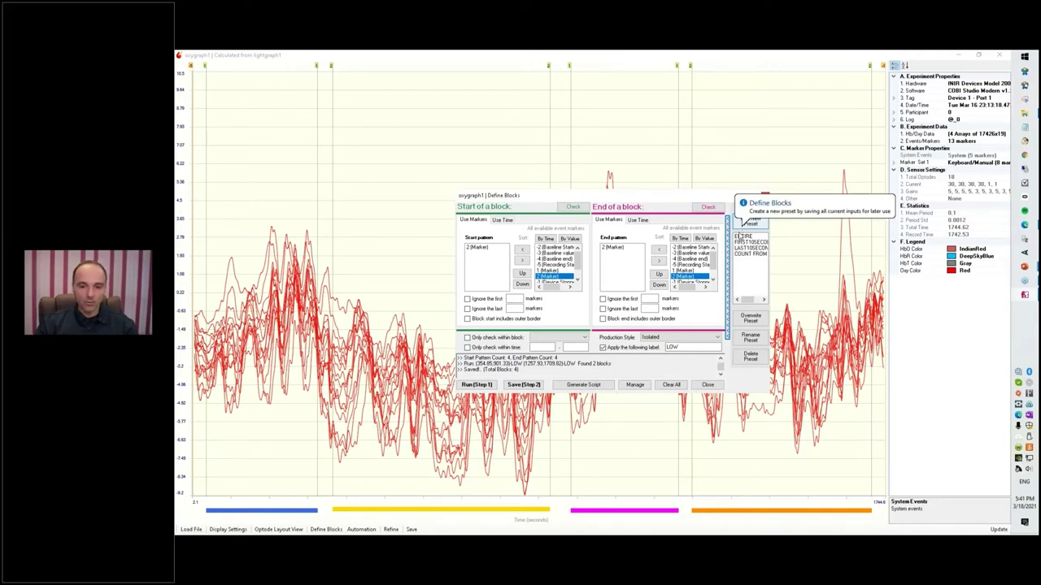
# Step: Review the generated block-definition script, then close it and the Define Blocks dialog
pyautogui.click(573, 387)
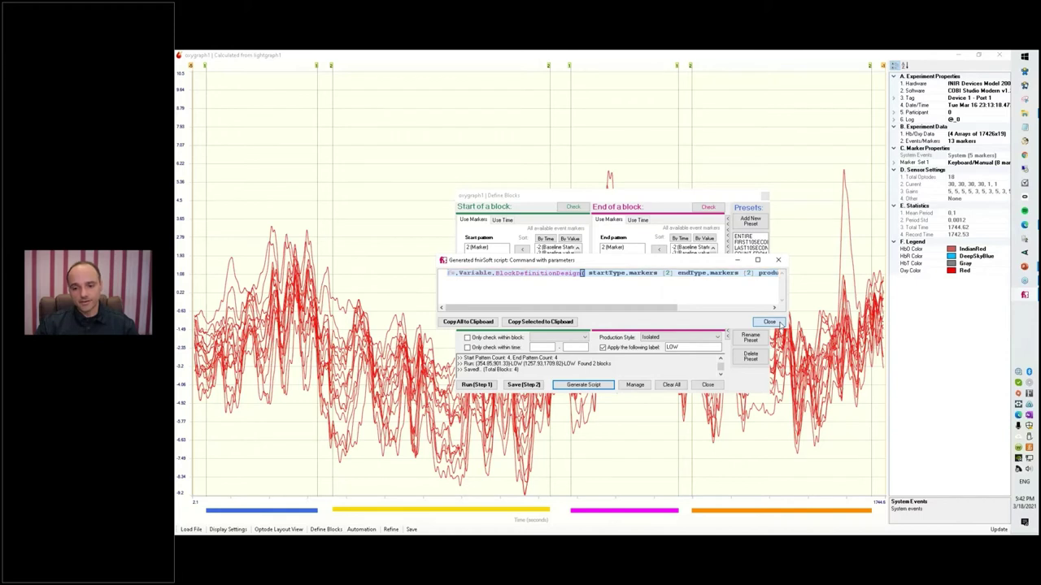
pyautogui.click(779, 324)
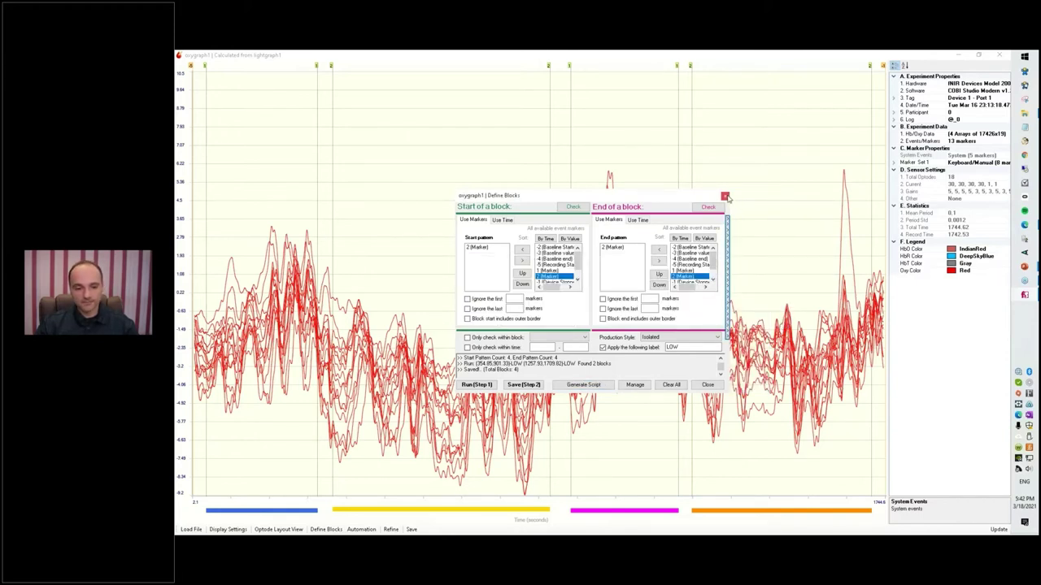
pyautogui.click(725, 197)
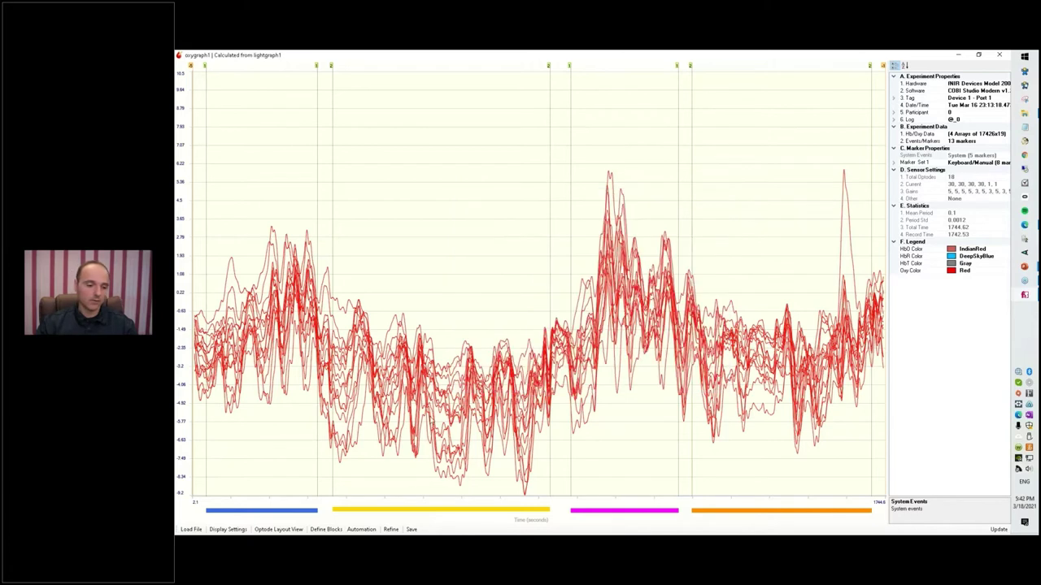
# Step: Save the oxygraph block data to the Dataspace using a 100-row first baseline
pyautogui.click(411, 529)
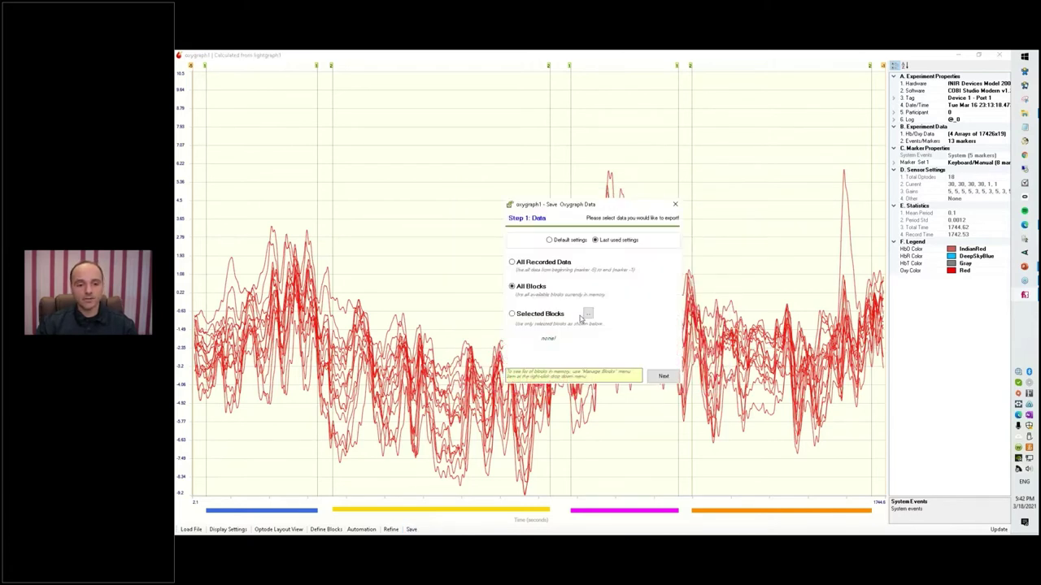
pyautogui.click(663, 377)
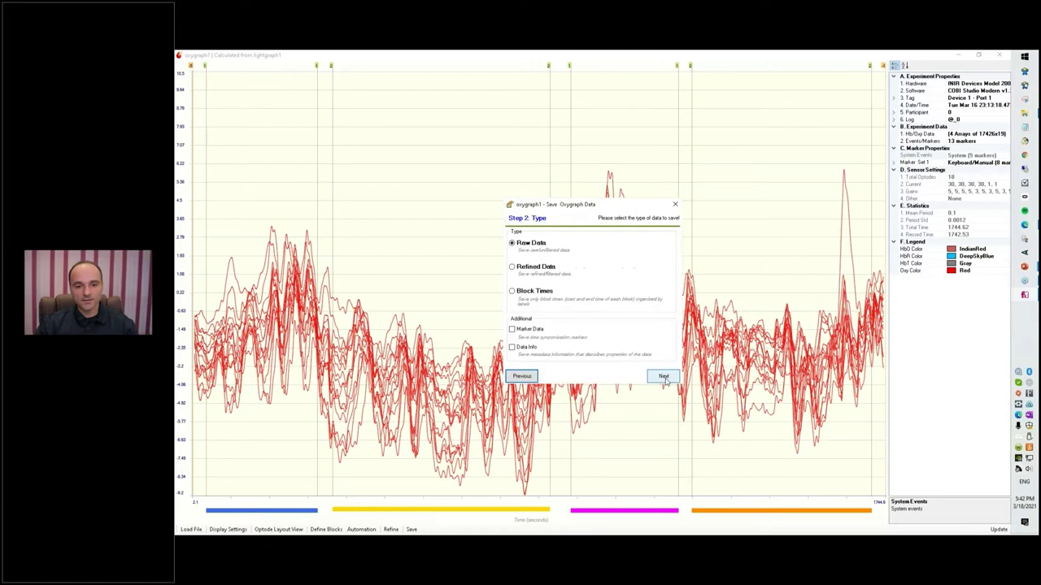
pyautogui.click(664, 377)
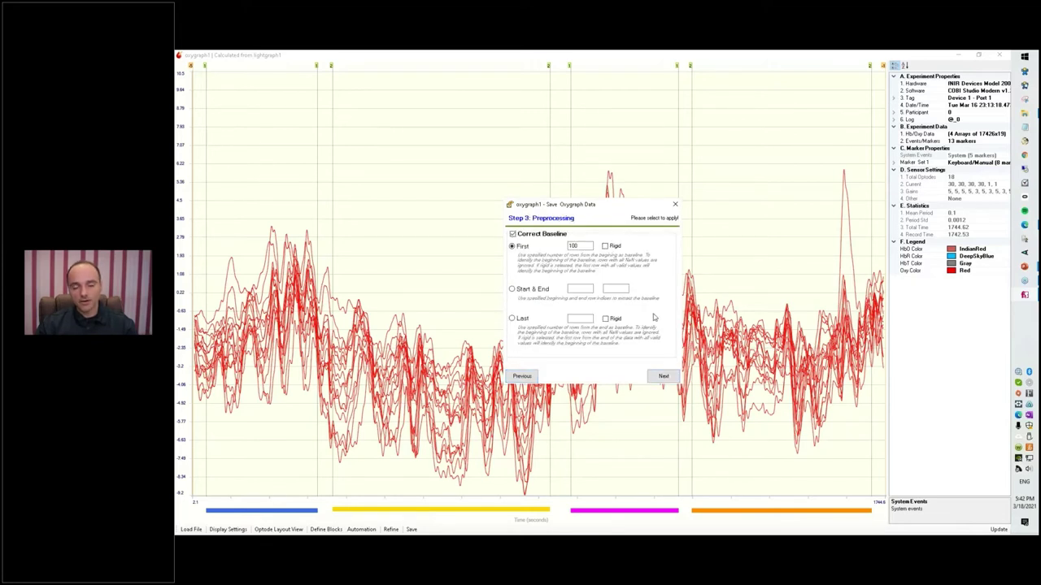
pyautogui.doubleClick(585, 245)
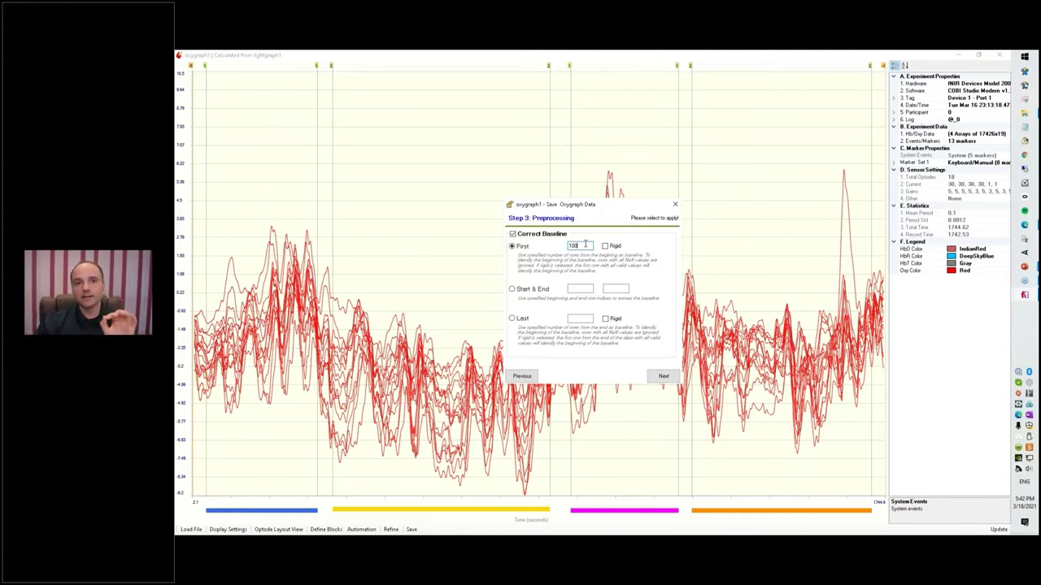
pyautogui.moveTo(596, 247); pyautogui.dragTo(563, 243)
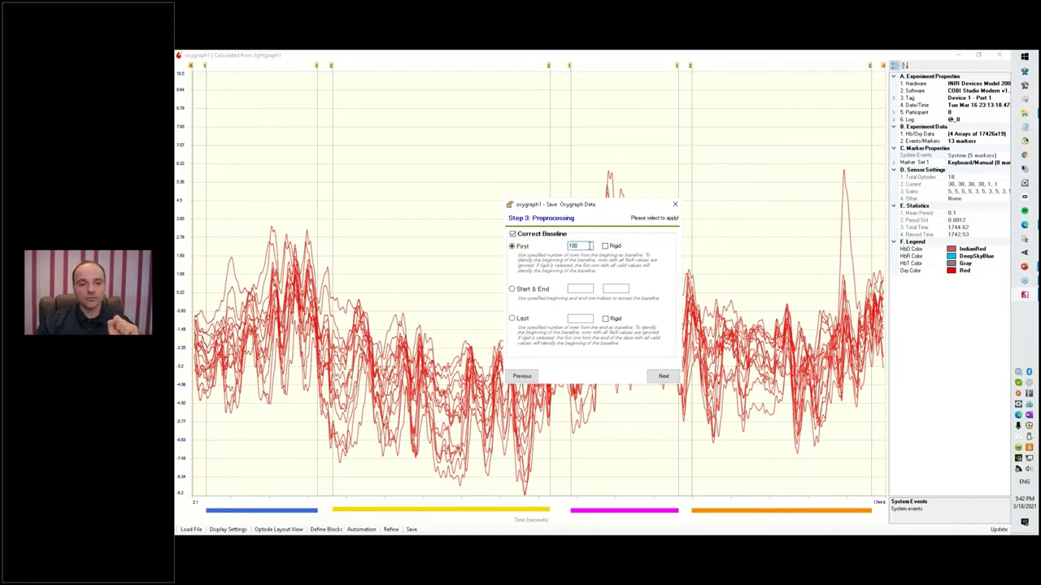
pyautogui.click(664, 375)
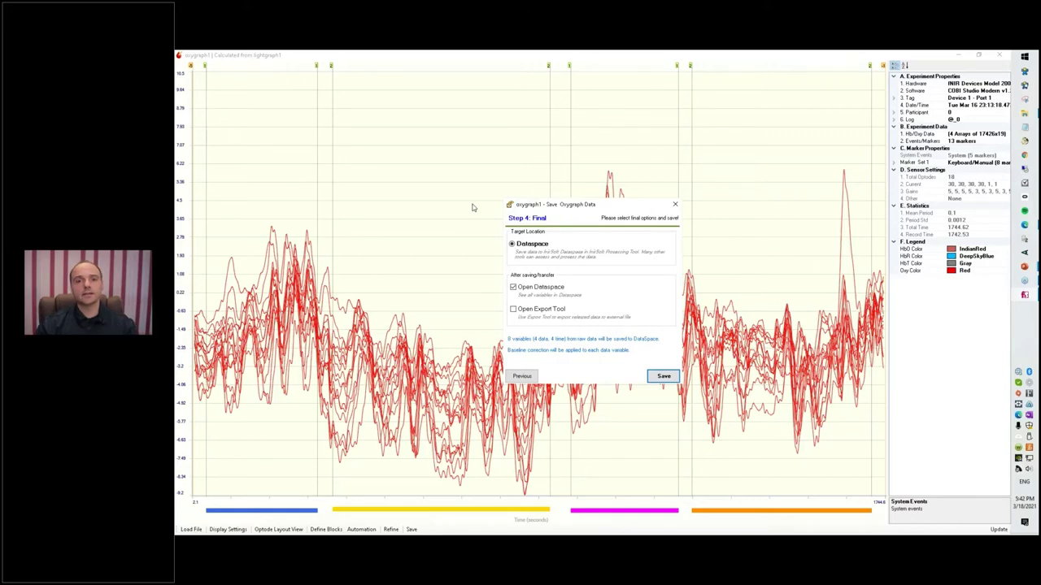
pyautogui.click(665, 378)
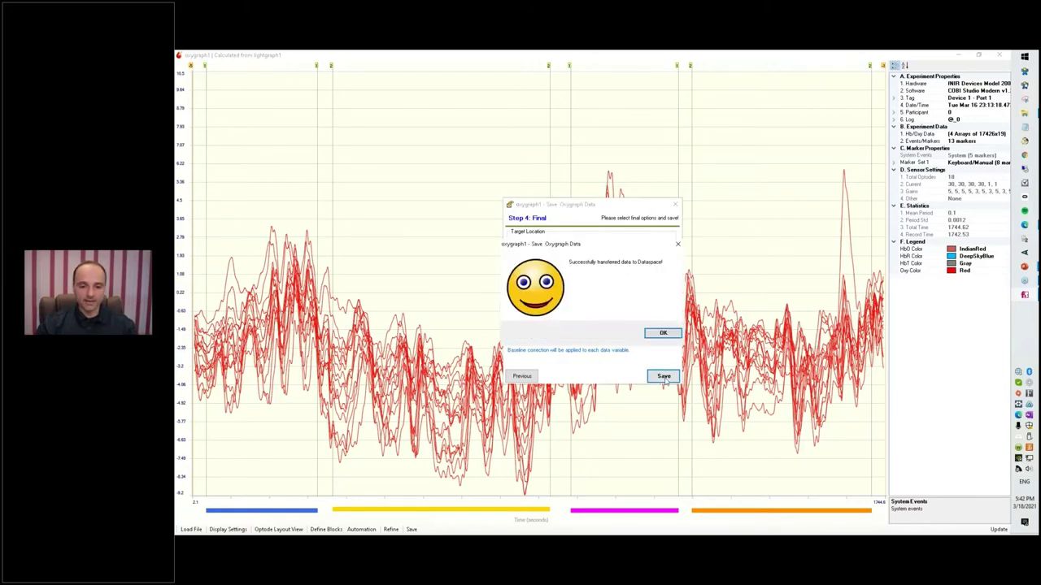
# Step: Dismiss the transfer message and move and enlarge the Processing Tool to show all variables
pyautogui.click(661, 333)
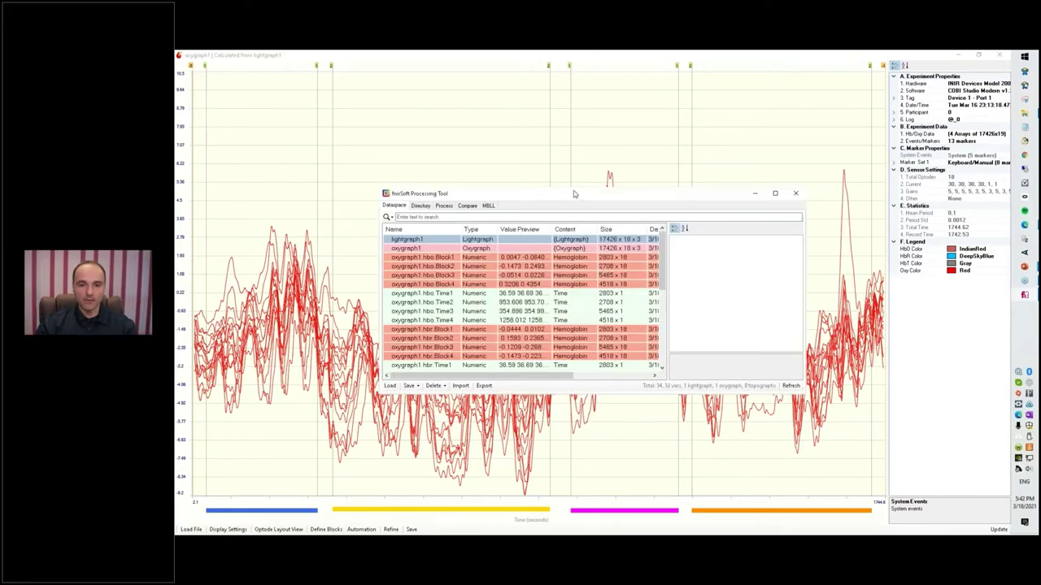
pyautogui.moveTo(568, 195); pyautogui.dragTo(547, 78)
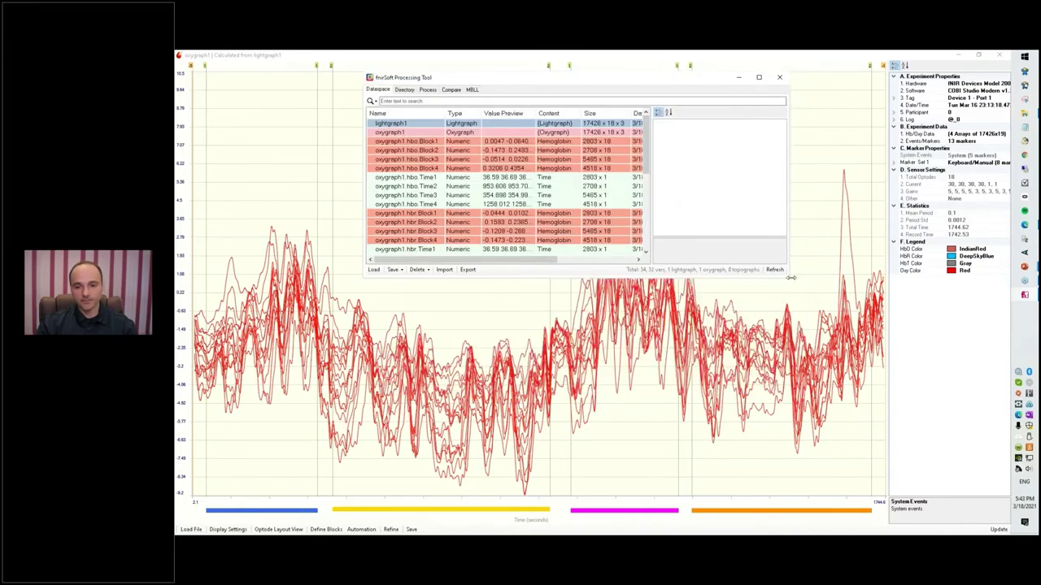
pyautogui.moveTo(790, 277); pyautogui.dragTo(824, 492)
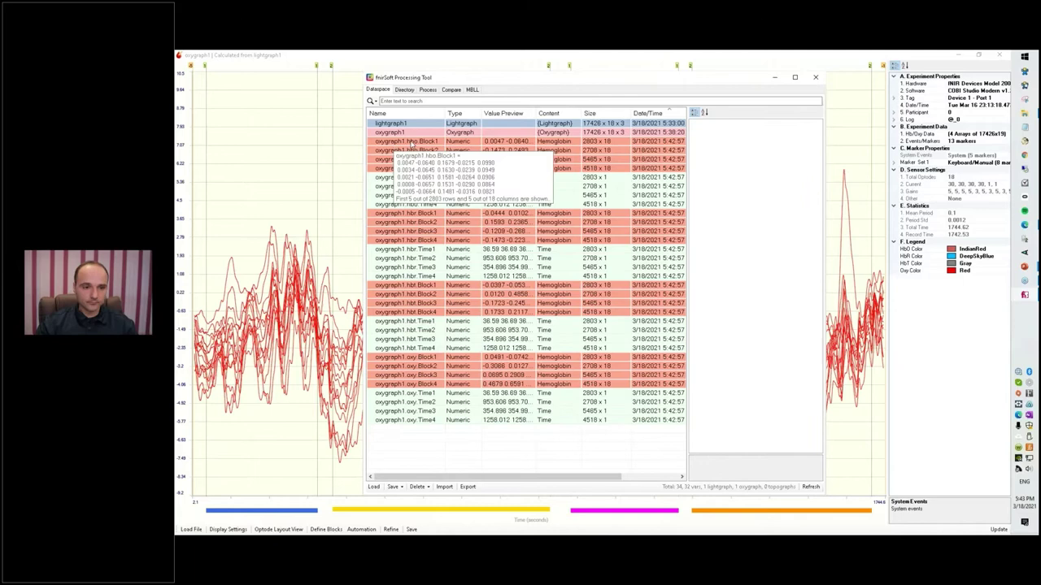
# Step: Inspect the hbo, hbr and hbt Block1 details, then select oxy Block1–Block4 and open their actions
pyautogui.click(412, 145)
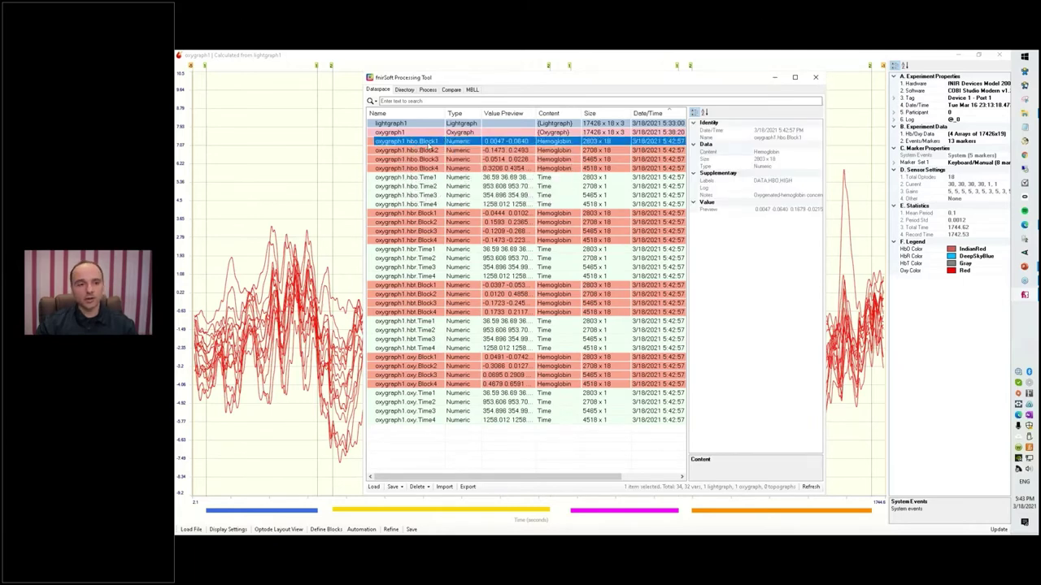
pyautogui.click(433, 215)
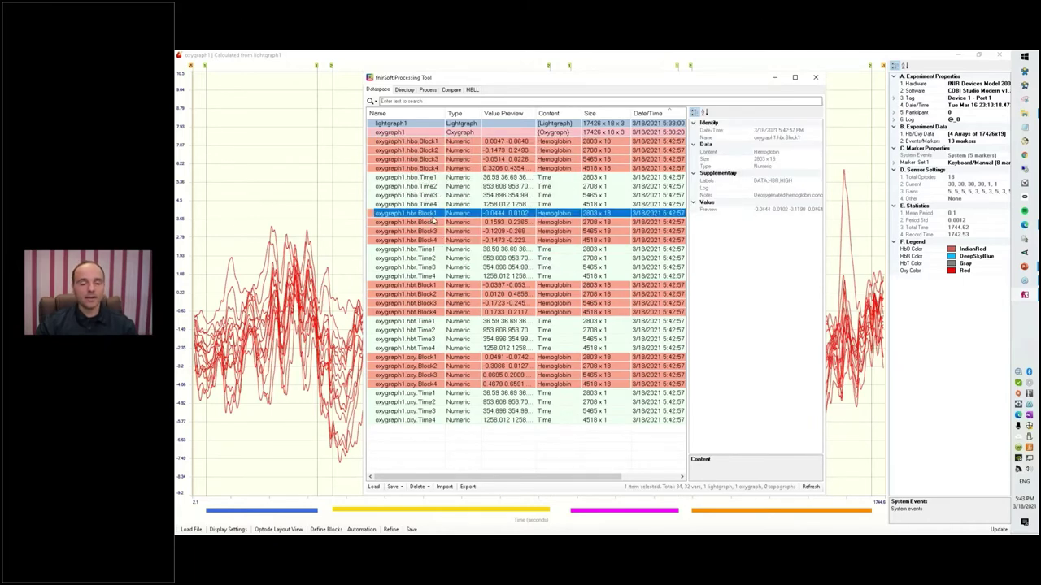
pyautogui.click(424, 287)
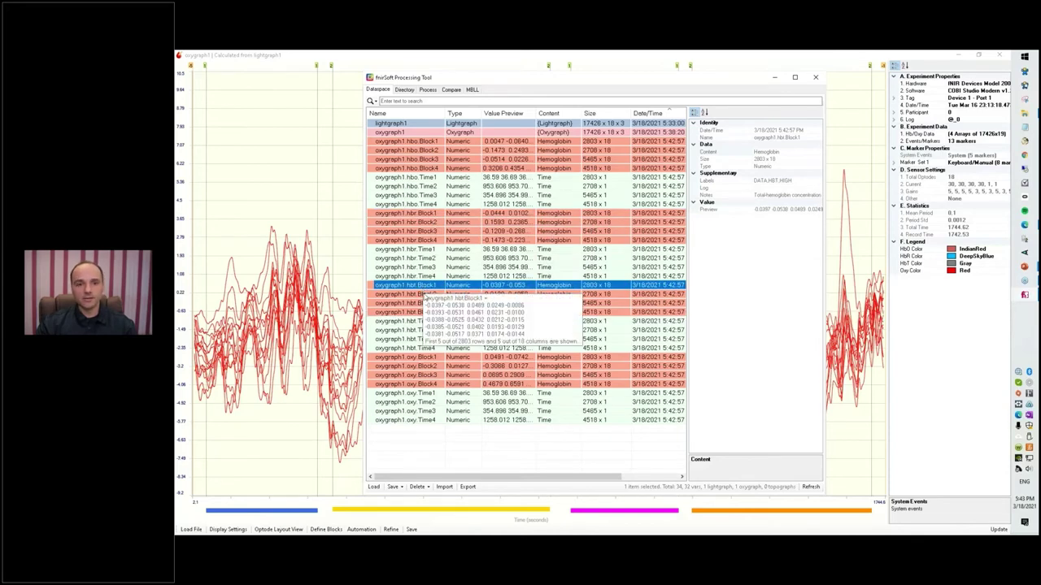
pyautogui.click(437, 359)
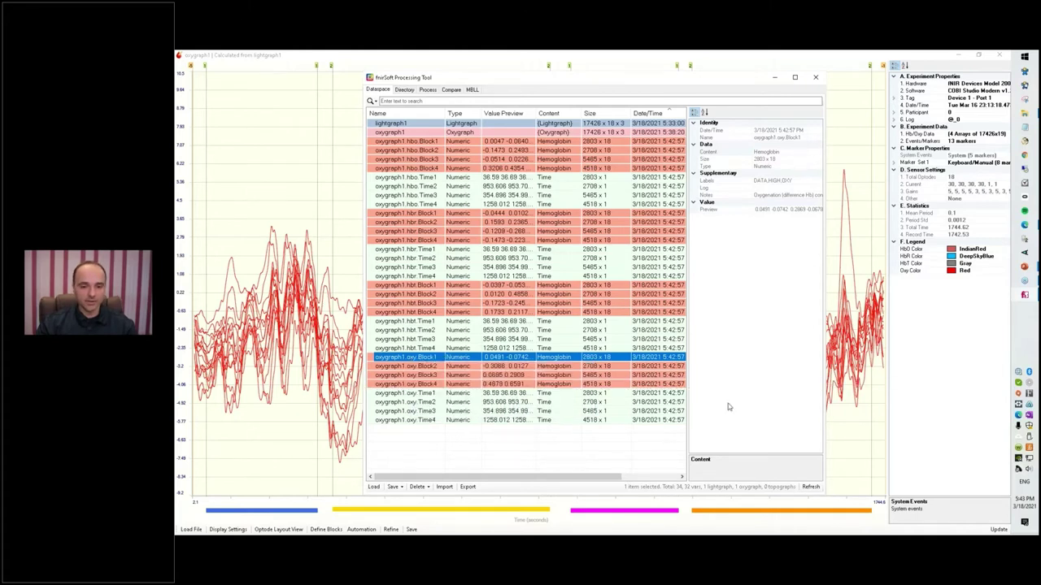
pyautogui.keyDown('shift'); pyautogui.click(476, 387); pyautogui.keyUp('shift')
pyautogui.rightClick(481, 375)
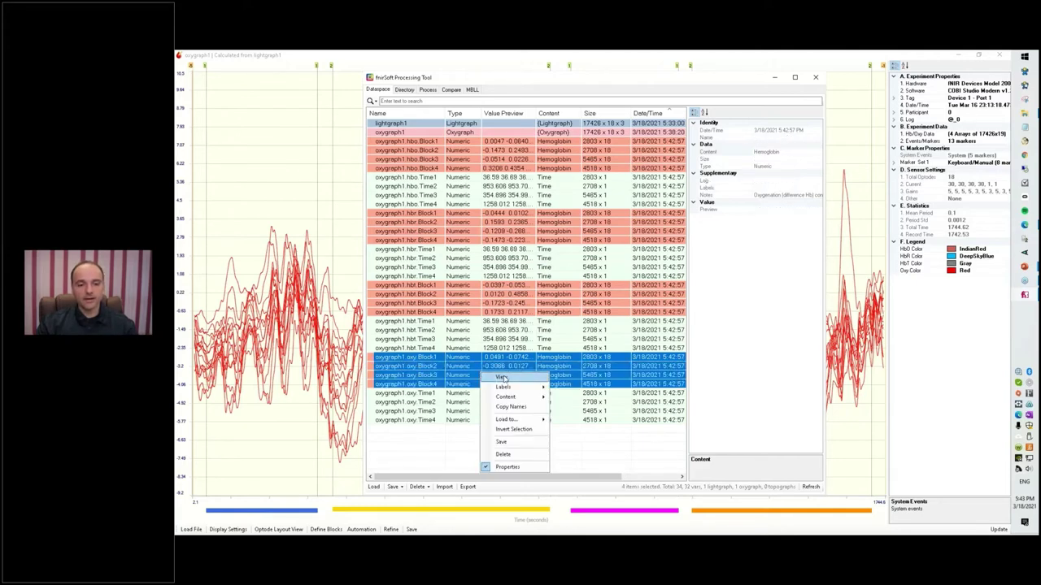
pyautogui.click(505, 380)
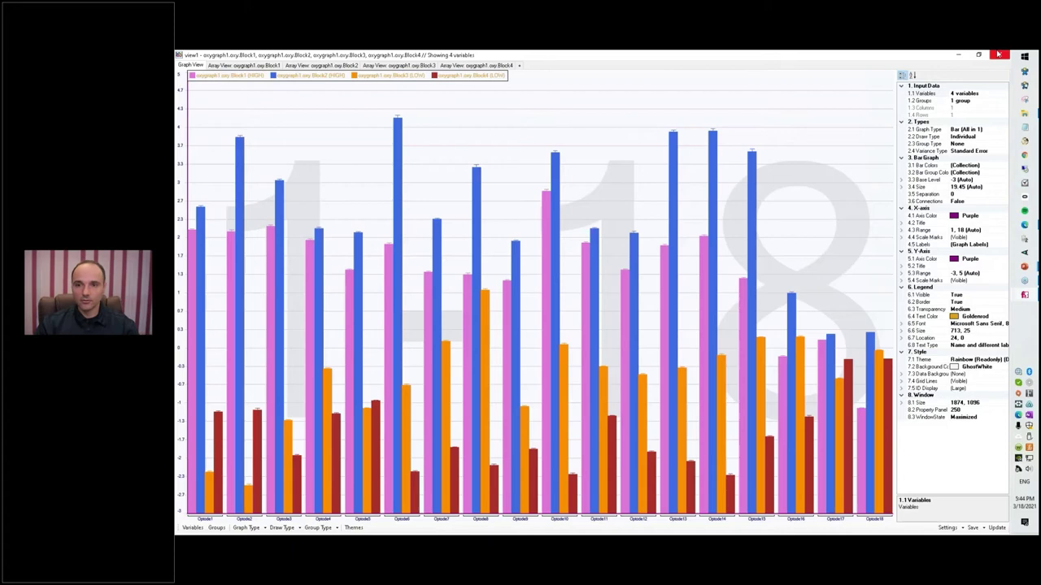
pyautogui.click(998, 54)
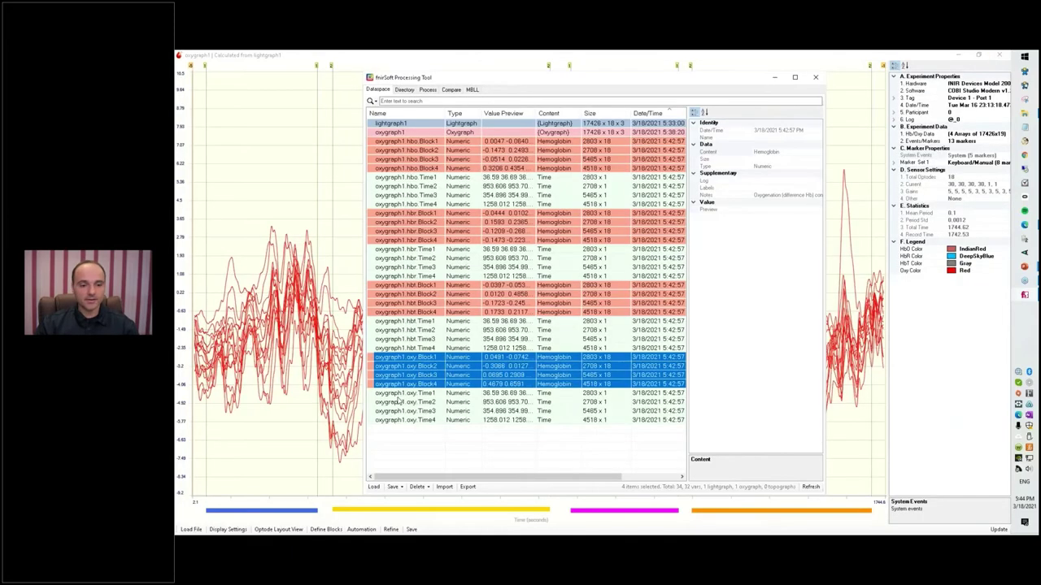
# Step: Set oxy Block1 and Block2 as the input variables on the Process tab
pyautogui.click(435, 91)
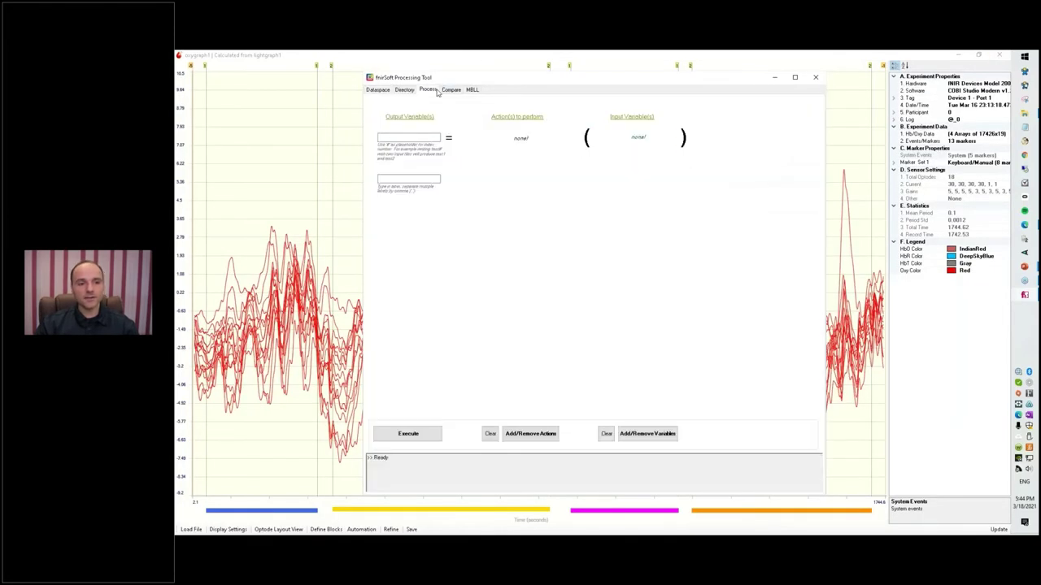
pyautogui.click(657, 435)
pyautogui.moveTo(580, 270); pyautogui.dragTo(580, 317)
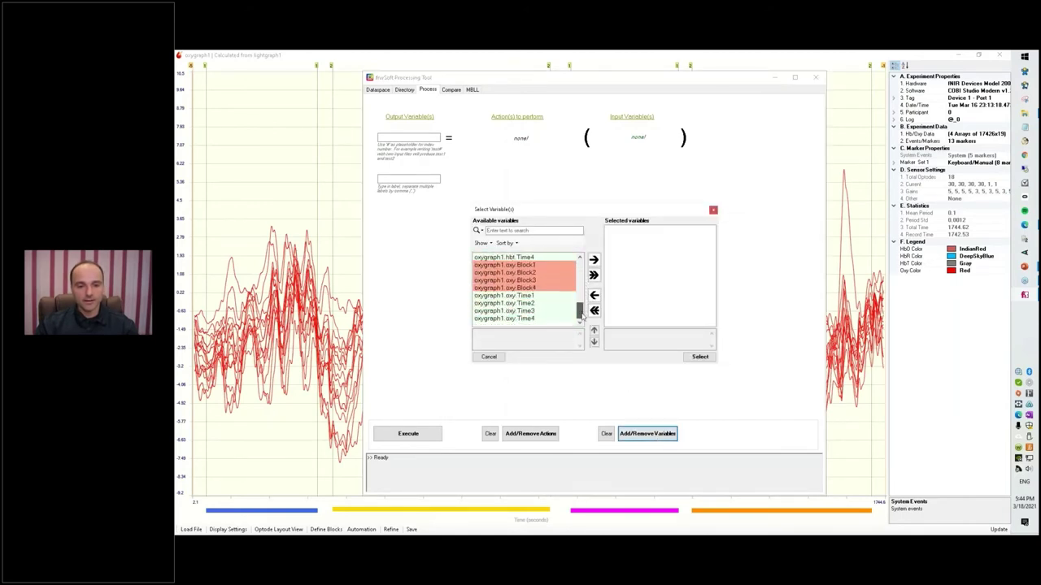
pyautogui.click(525, 266)
pyautogui.click(521, 272)
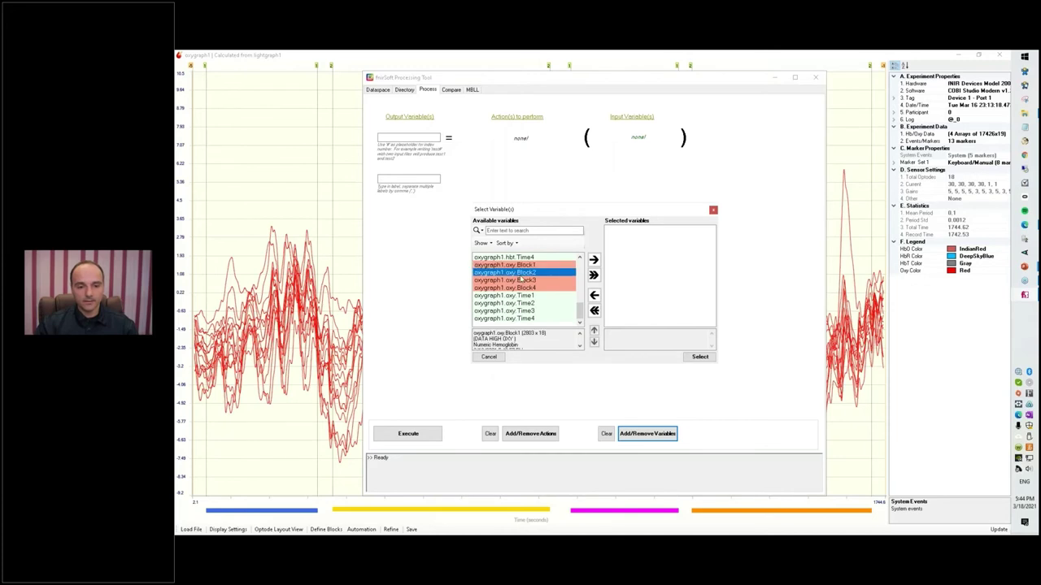
pyautogui.keyDown('ctrl'); pyautogui.click(518, 265); pyautogui.keyUp('ctrl')
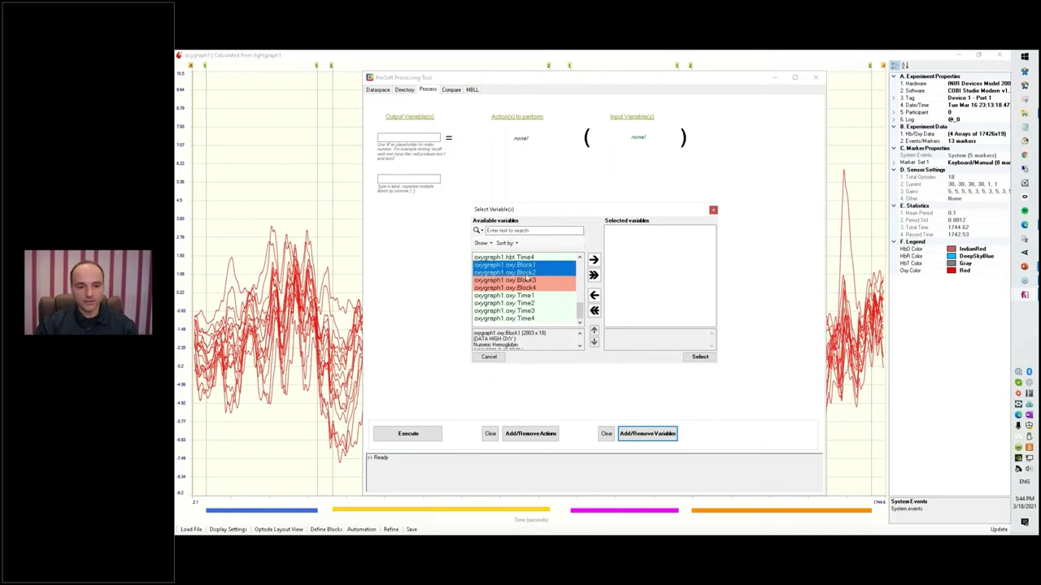
pyautogui.click(595, 262)
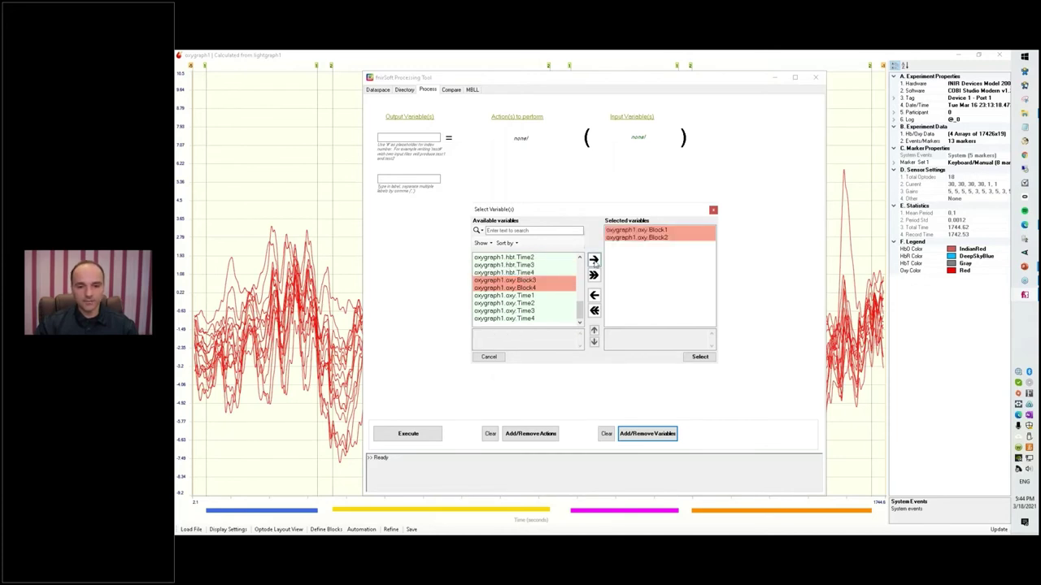
pyautogui.click(700, 357)
# Step: Add the Temporal > Averaging > Mean Within Blocks action
pyautogui.click(530, 434)
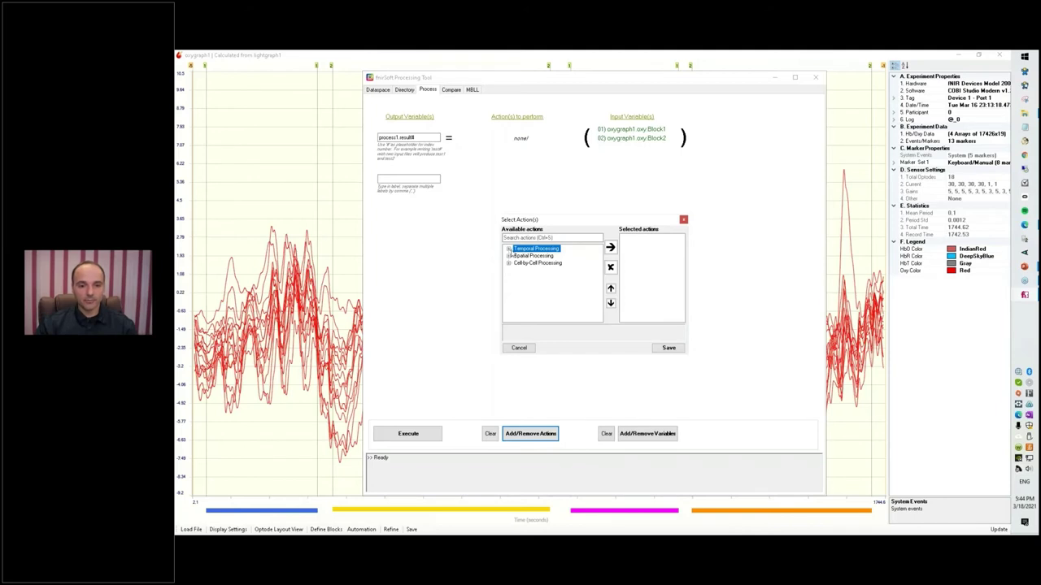
pyautogui.click(508, 248)
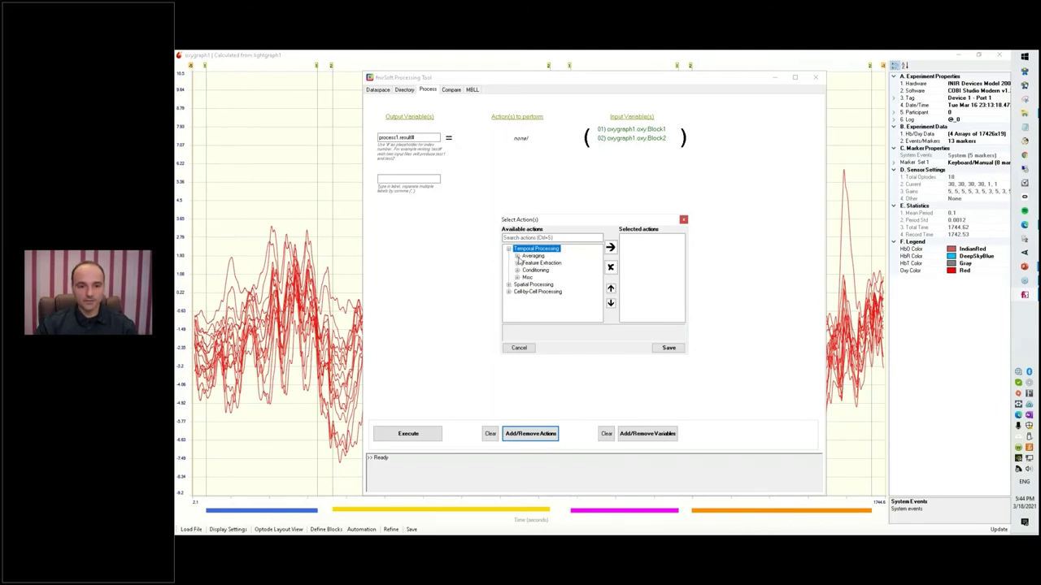
pyautogui.click(517, 256)
pyautogui.click(561, 270)
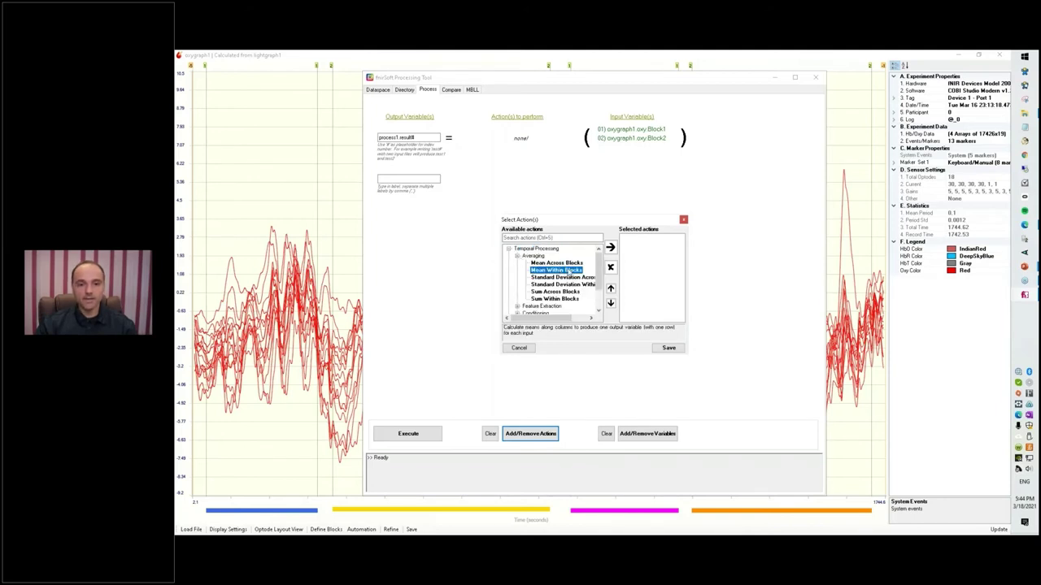
pyautogui.click(609, 247)
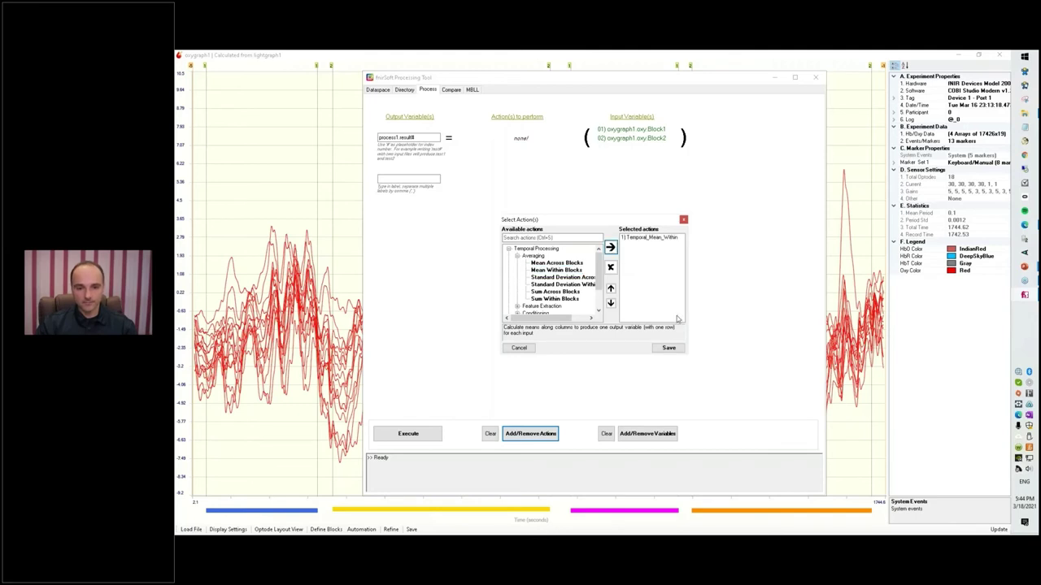
pyautogui.click(668, 348)
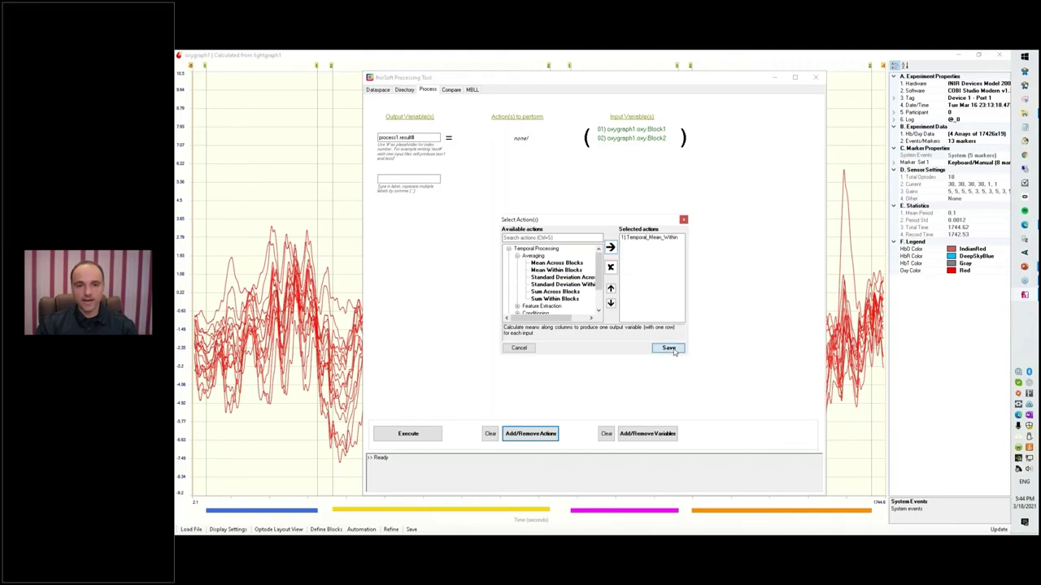
# Step: Name the output HIGH and execute to create HIGH_1 and HIGH_2
pyautogui.doubleClick(428, 136)
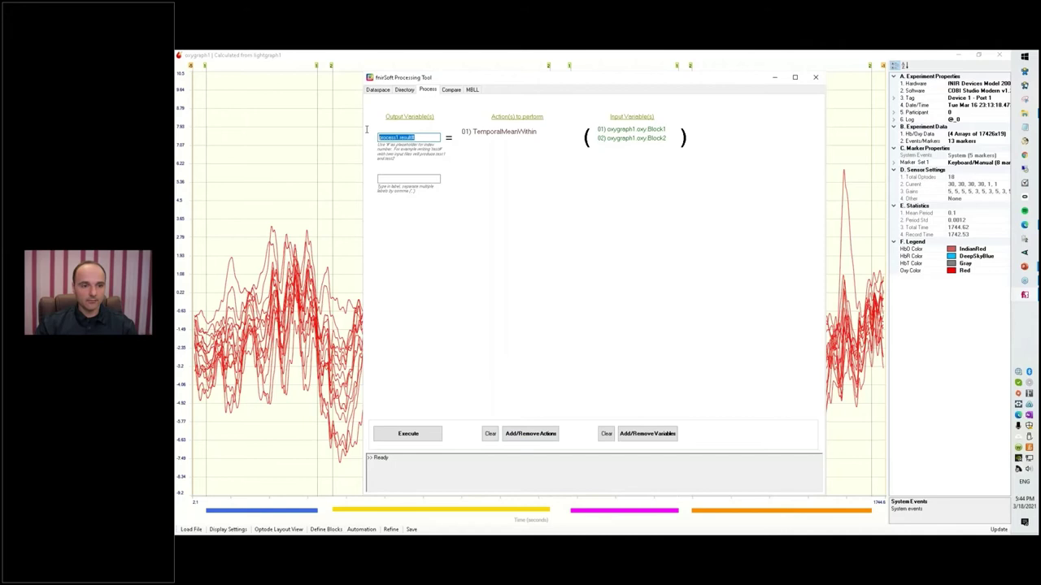
pyautogui.write('HIGH')
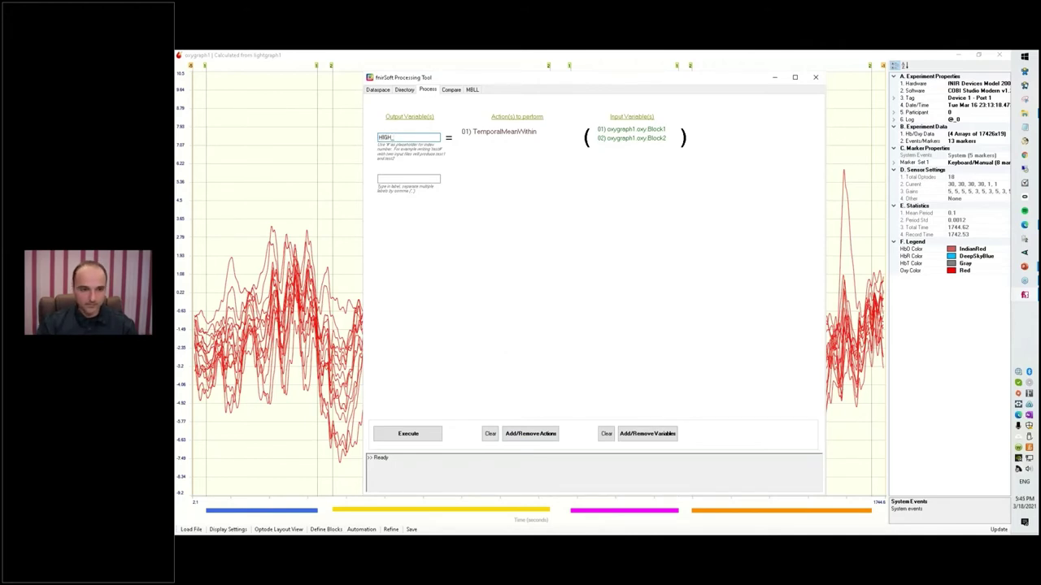
pyautogui.write('_')
pyautogui.press('BackSpace')
pyautogui.click(415, 434)
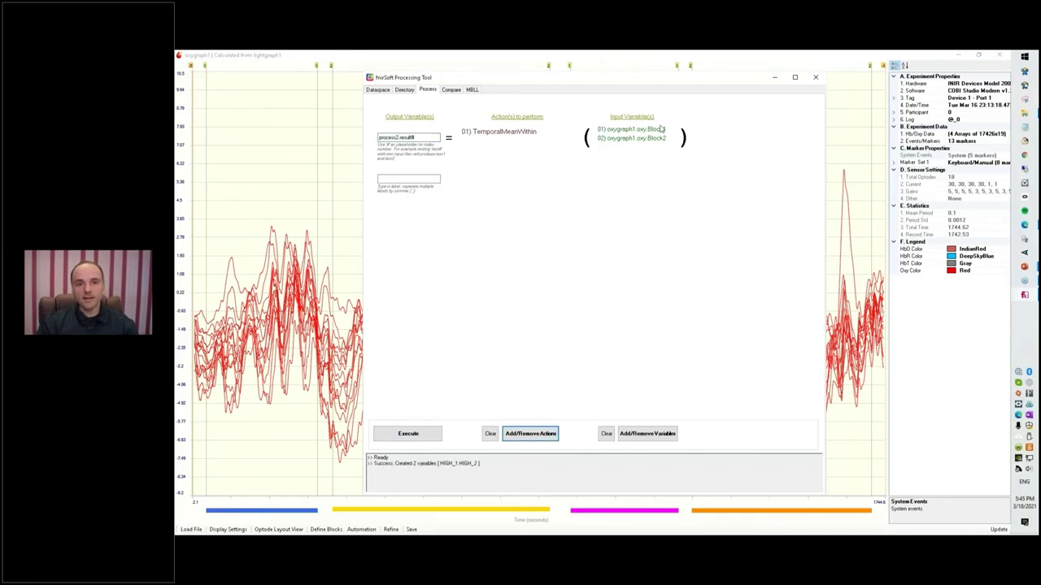
# Step: Replace the input variables with oxy Block3 and Block4
pyautogui.click(607, 433)
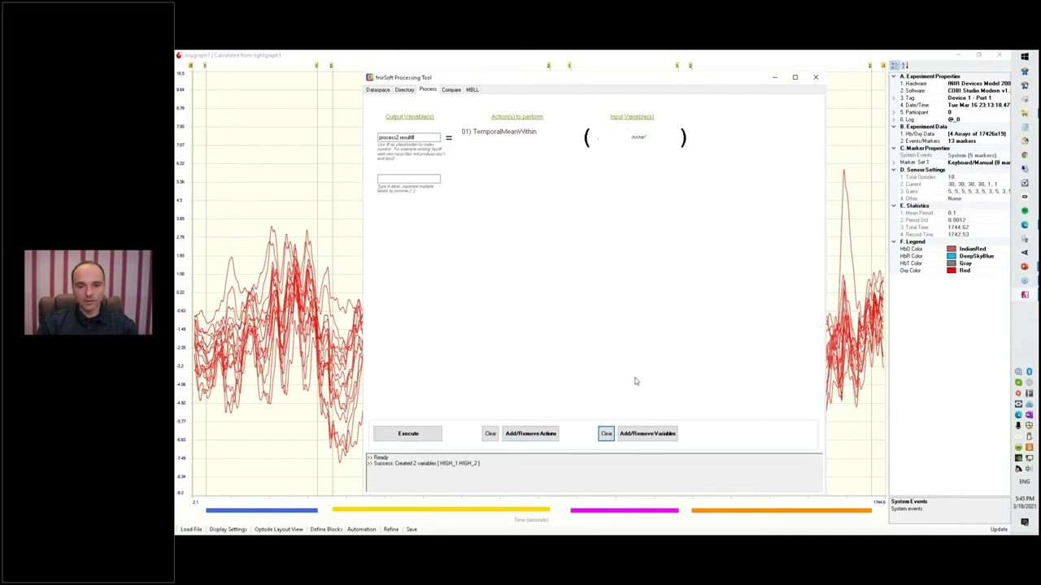
pyautogui.click(644, 433)
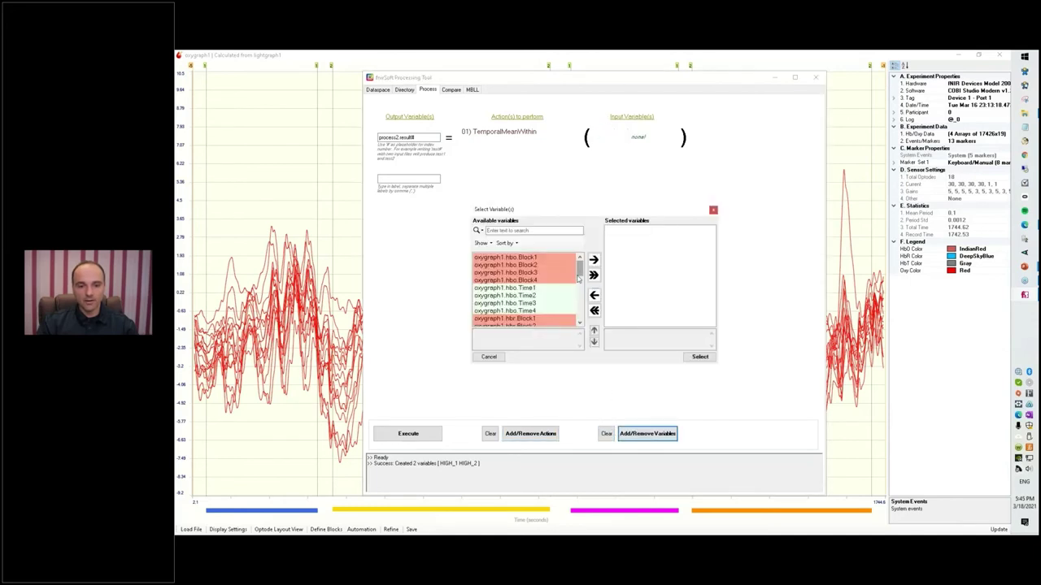
pyautogui.moveTo(580, 274); pyautogui.dragTo(591, 322)
pyautogui.click(509, 265)
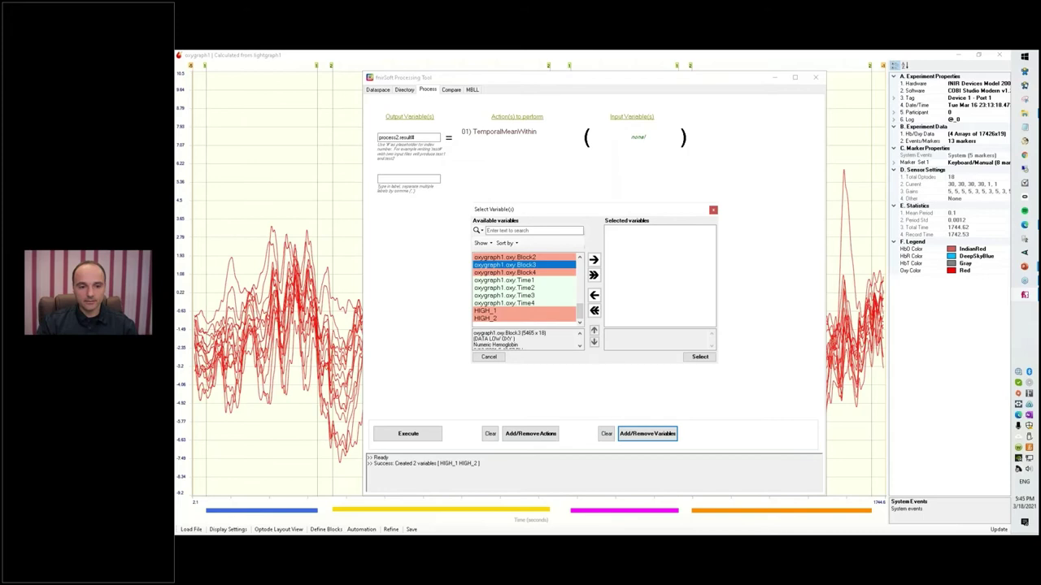
pyautogui.keyDown('shift'); pyautogui.click(509, 272); pyautogui.keyUp('shift')
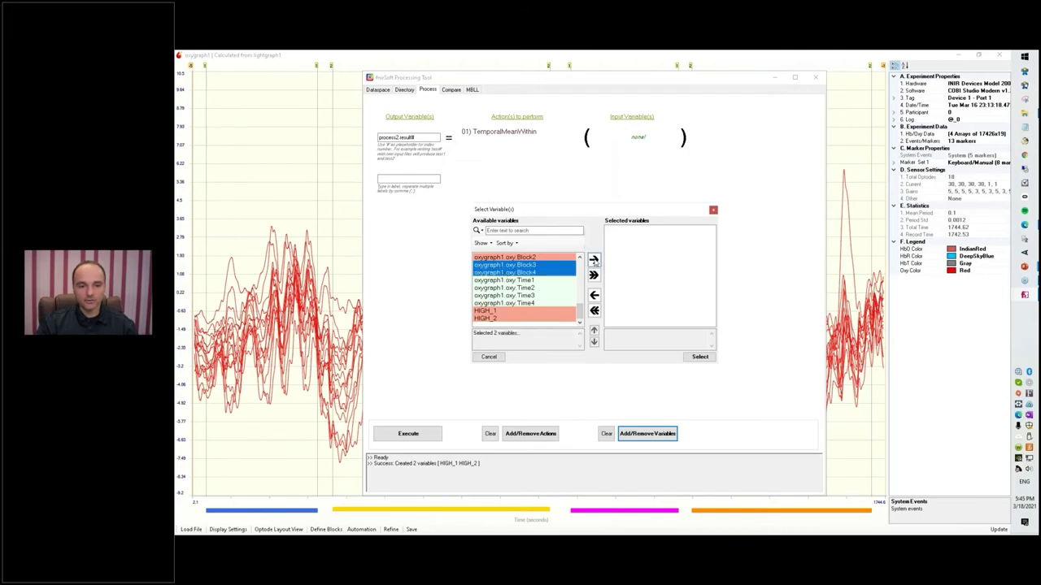
pyautogui.click(594, 260)
pyautogui.click(700, 357)
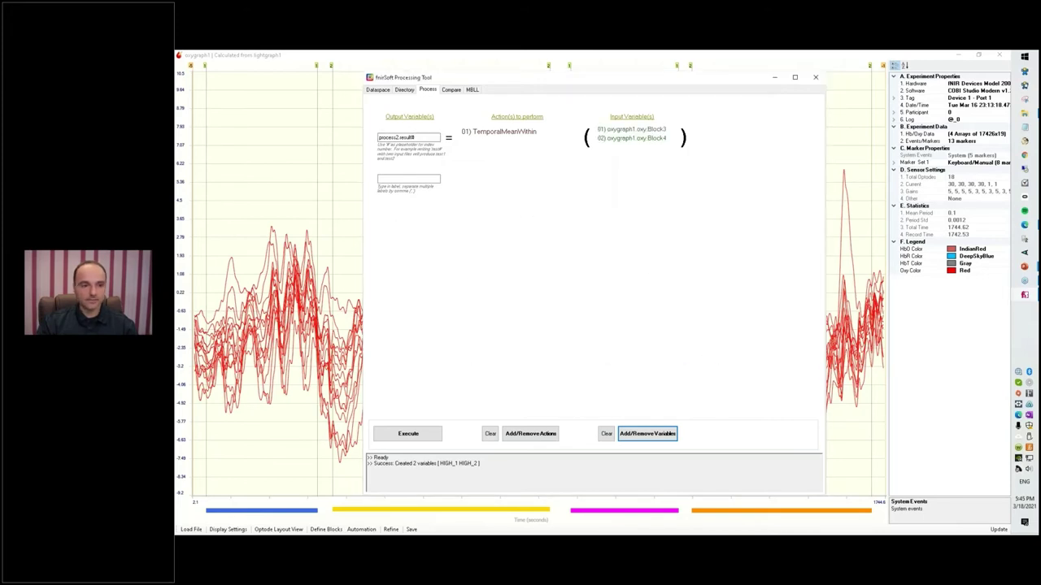
# Step: Name the output LOW and execute to create LOW_1 and LOW_2
pyautogui.click(402, 138)
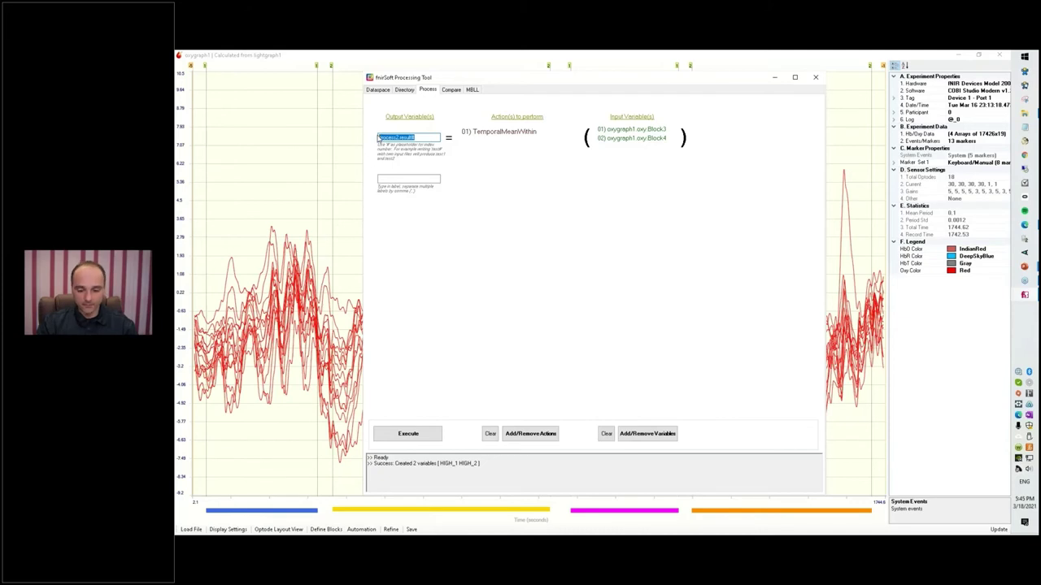
pyautogui.write('LOW')
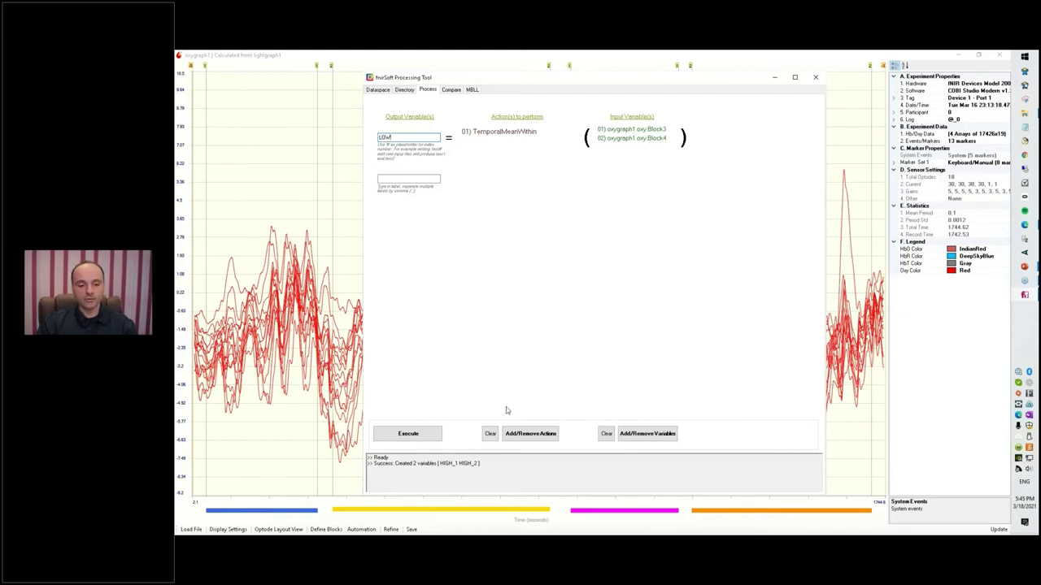
pyautogui.click(408, 433)
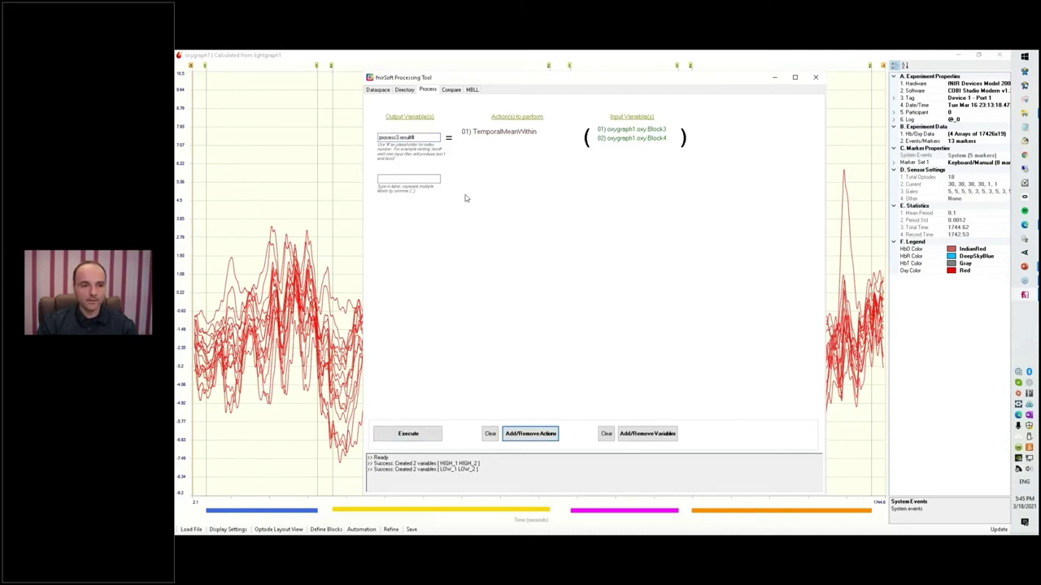
# Step: Graph HIGH_1 through LOW_2 from the Dataspace, then close the graph and select HIGH_1
pyautogui.click(377, 91)
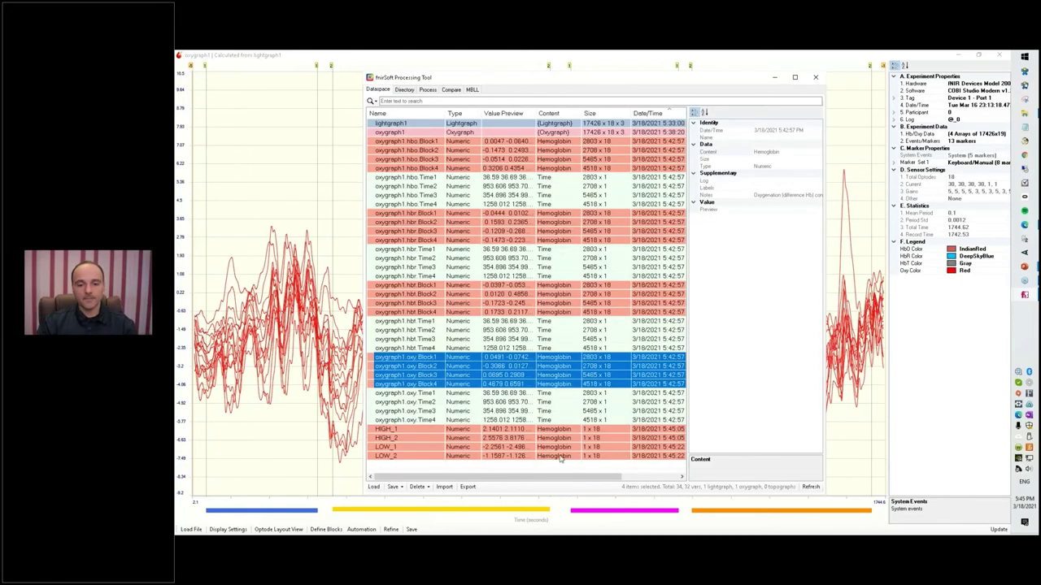
pyautogui.click(465, 432)
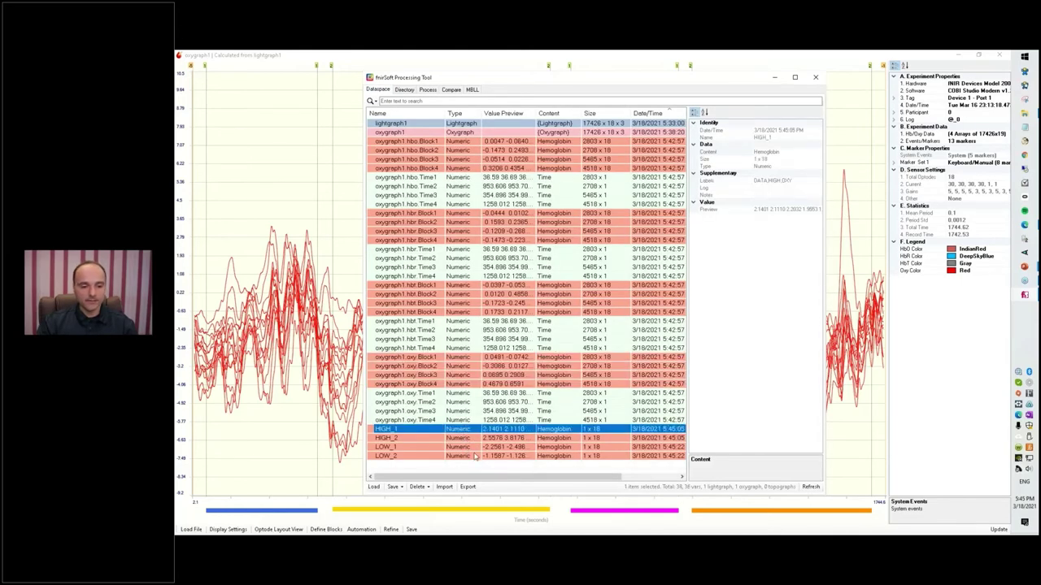
pyautogui.keyDown('shift'); pyautogui.click(475, 456); pyautogui.keyUp('shift')
pyautogui.rightClick(493, 439)
pyautogui.click(524, 446)
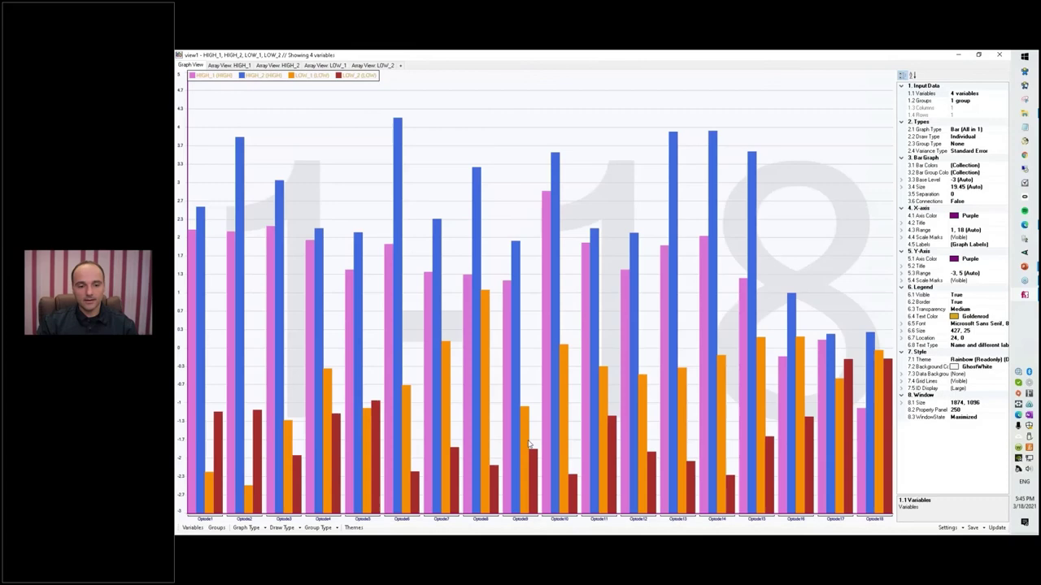
pyautogui.click(1006, 55)
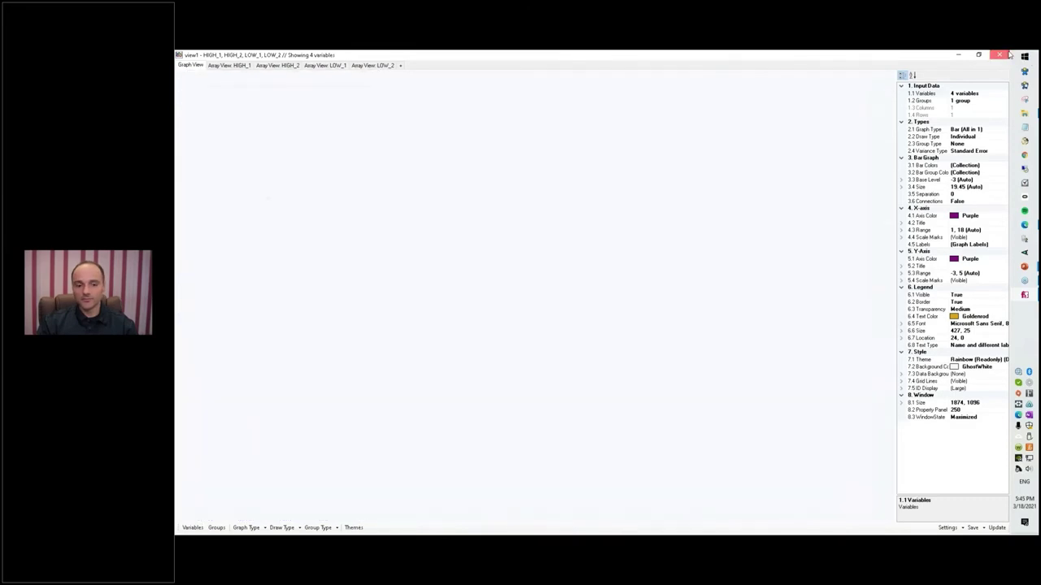
pyautogui.click(422, 428)
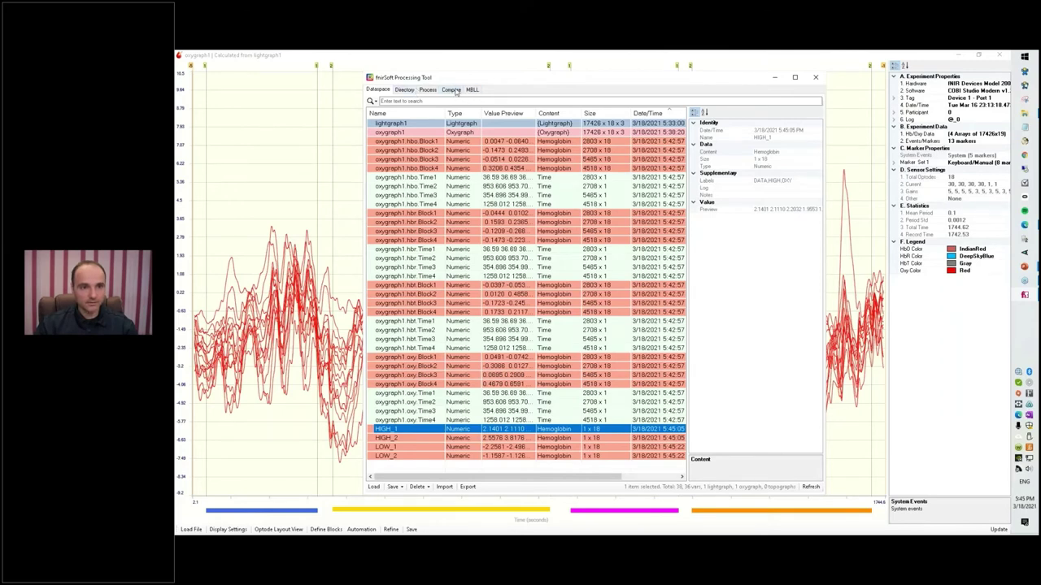
pyautogui.click(428, 90)
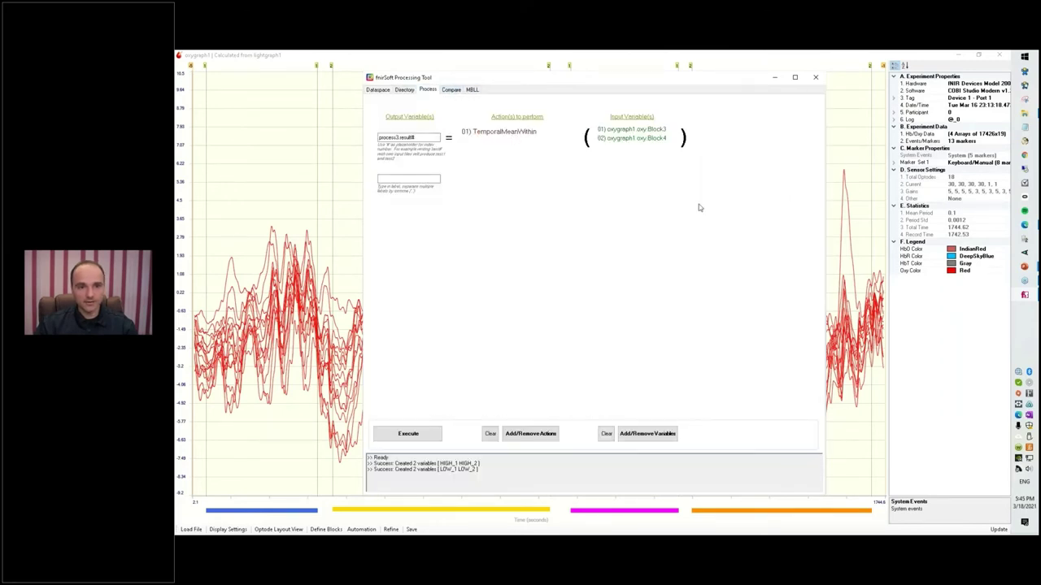
pyautogui.click(533, 435)
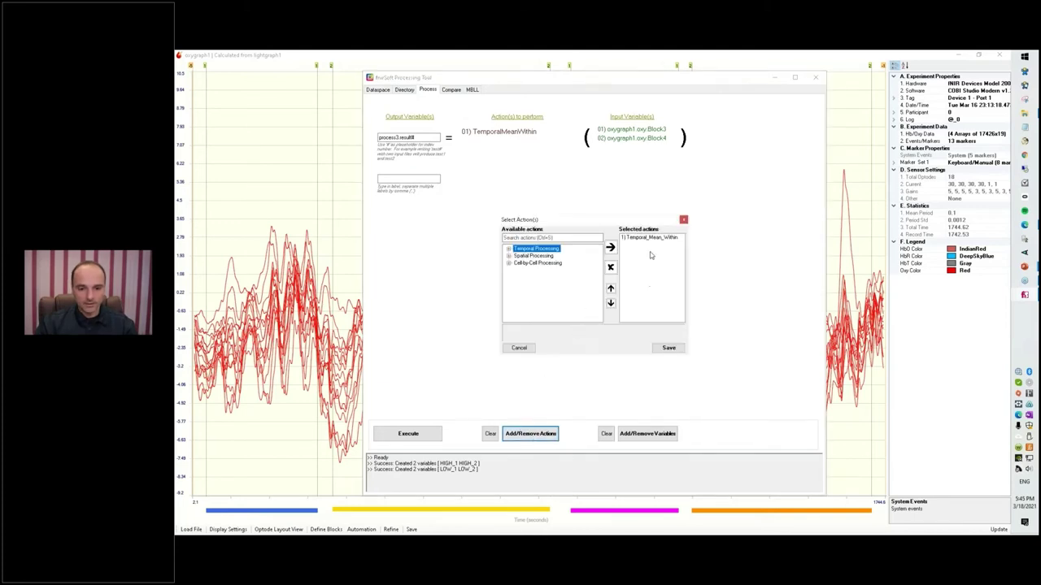
pyautogui.click(509, 249)
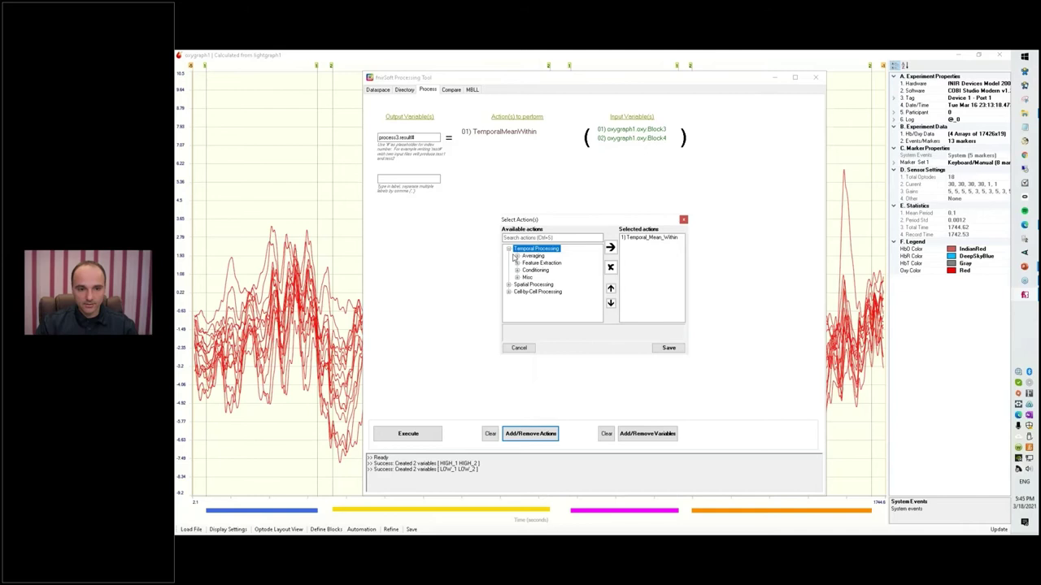
pyautogui.click(516, 257)
pyautogui.click(571, 264)
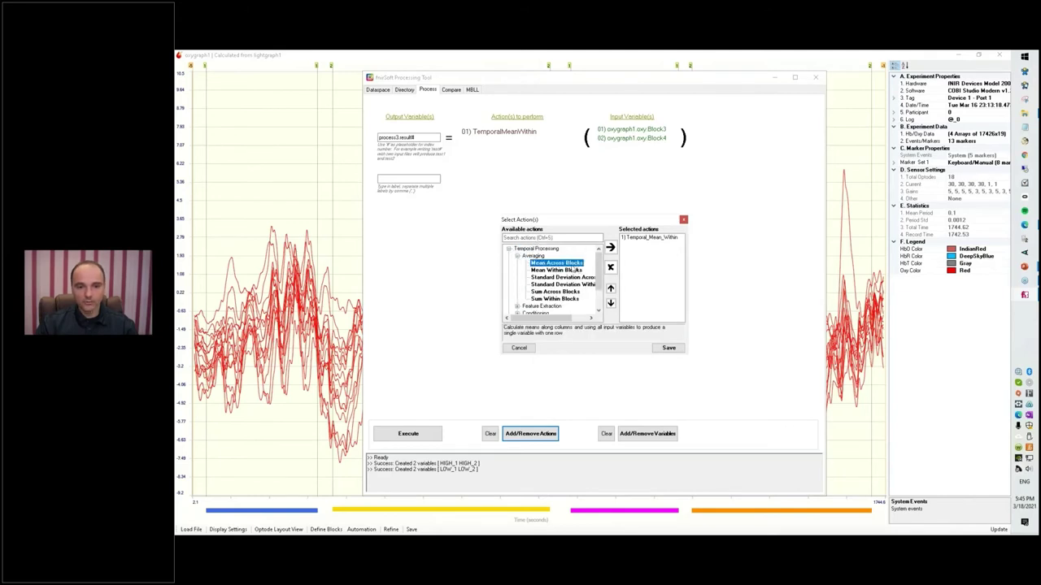
pyautogui.click(652, 239)
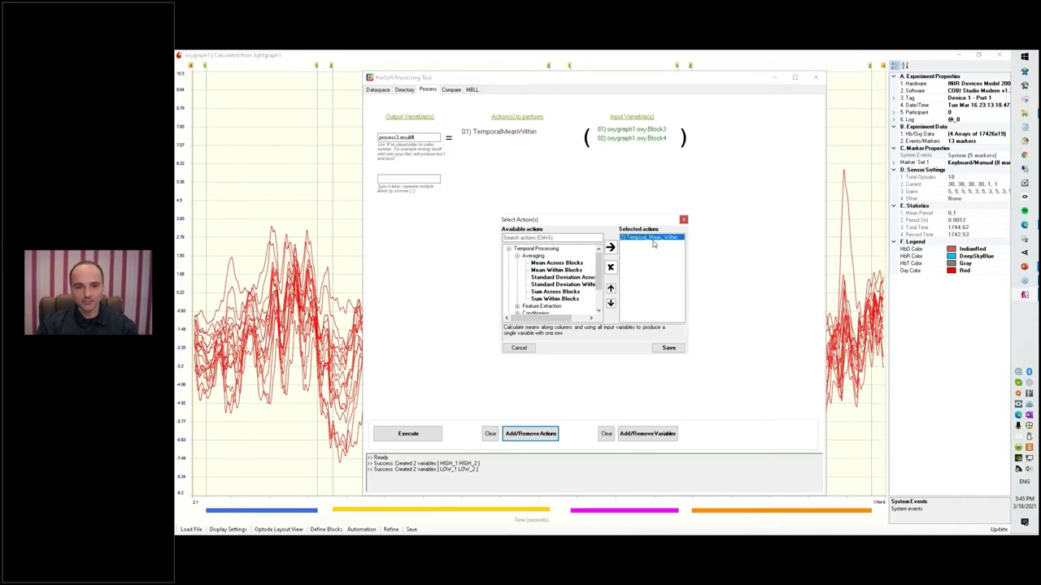
pyautogui.click(611, 268)
pyautogui.click(557, 270)
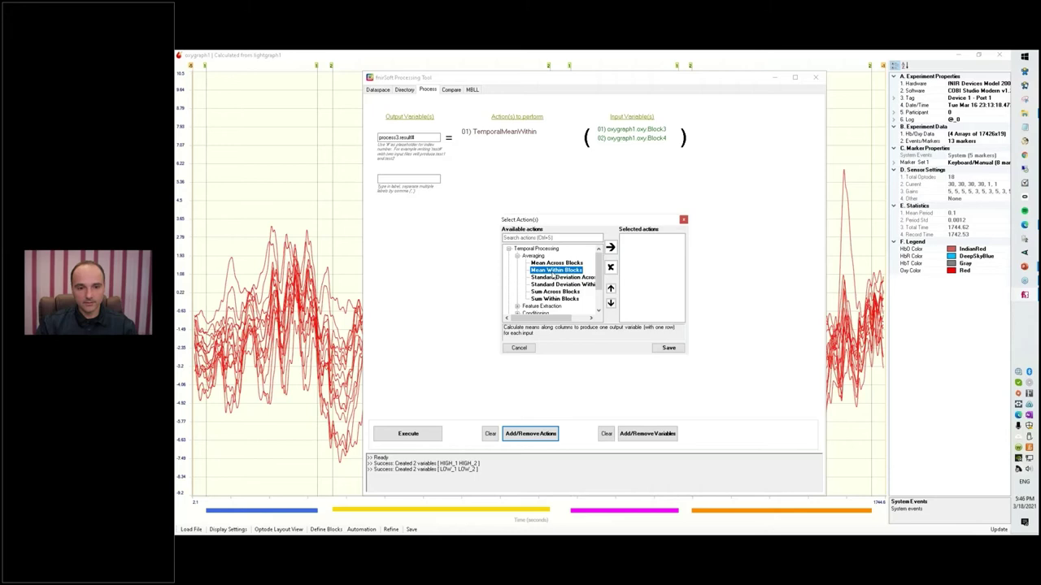
pyautogui.click(555, 264)
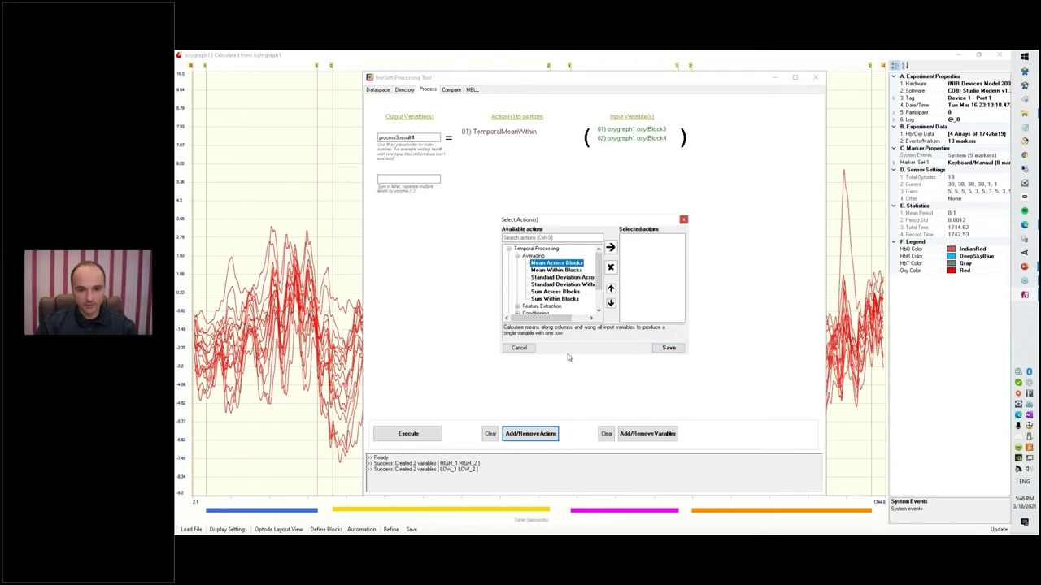
pyautogui.click(517, 348)
pyautogui.click(499, 137)
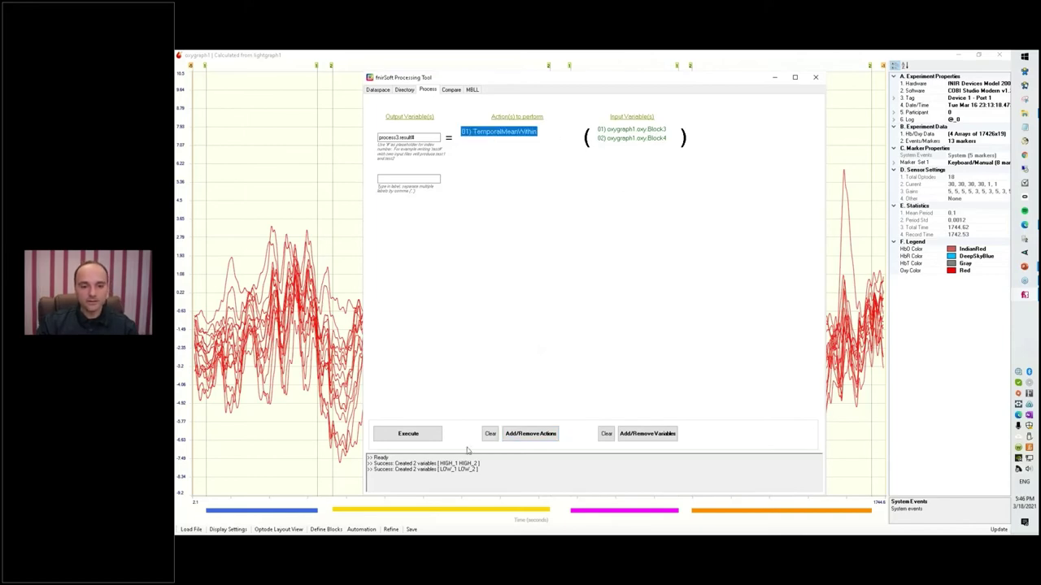
pyautogui.click(377, 89)
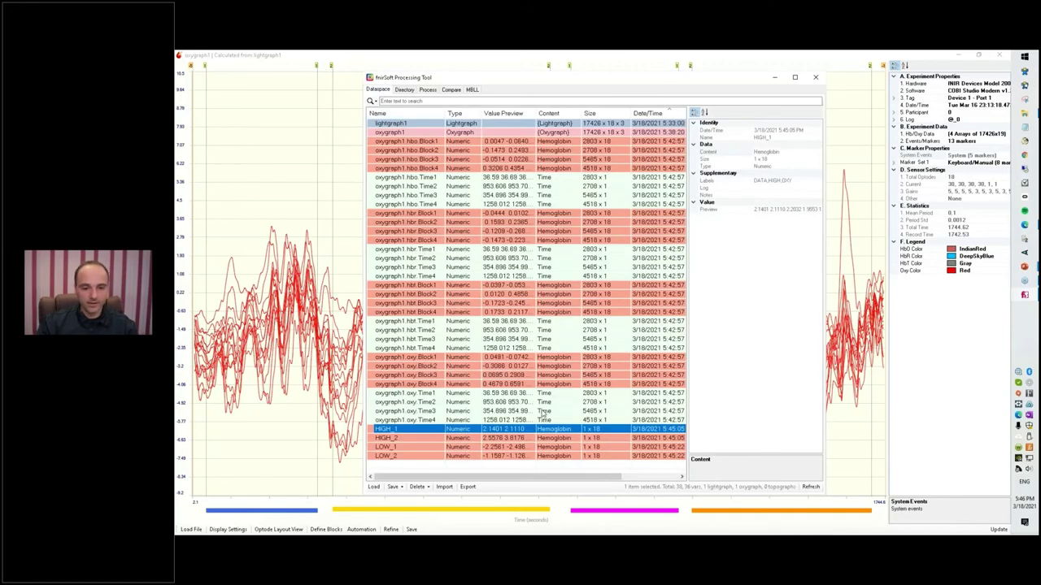
# Step: Delete the selected HIGH_1, HIGH_2, LOW_1 and LOW_2 variables, then go to the Process tab
pyautogui.keyDown('shift'); pyautogui.click(428, 456); pyautogui.keyUp('shift')
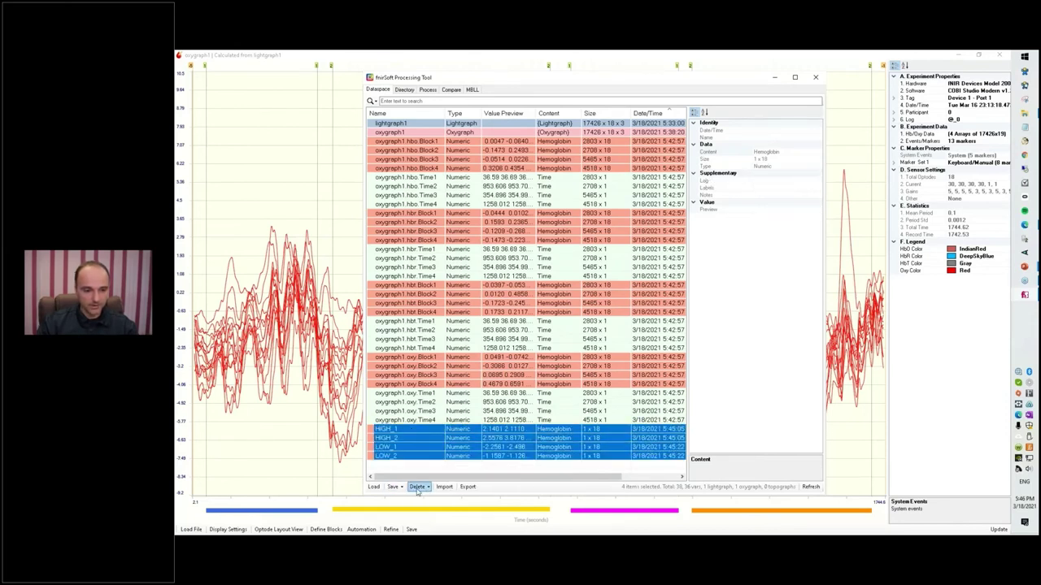
pyautogui.click(422, 487)
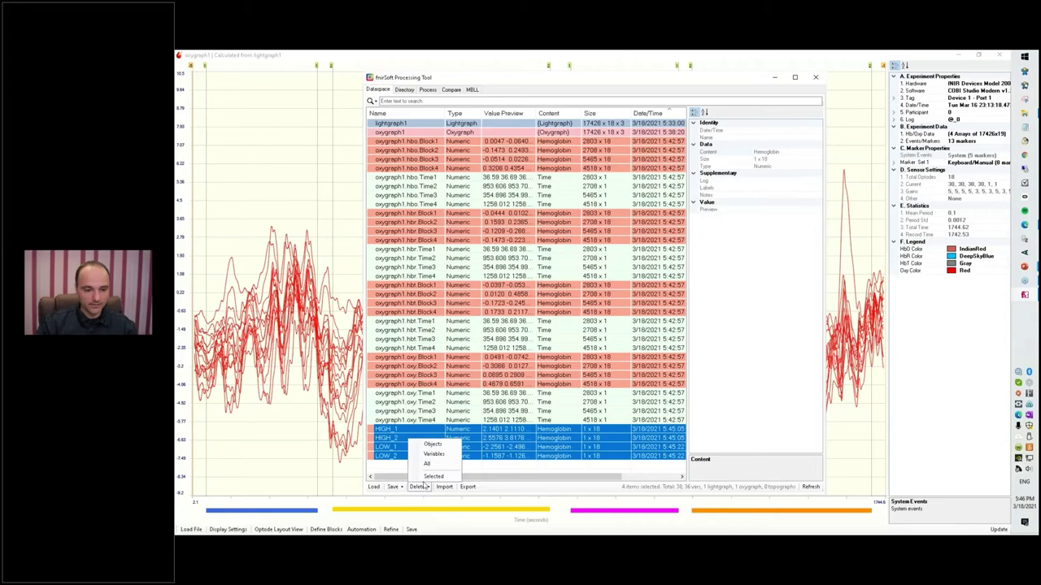
pyautogui.click(433, 476)
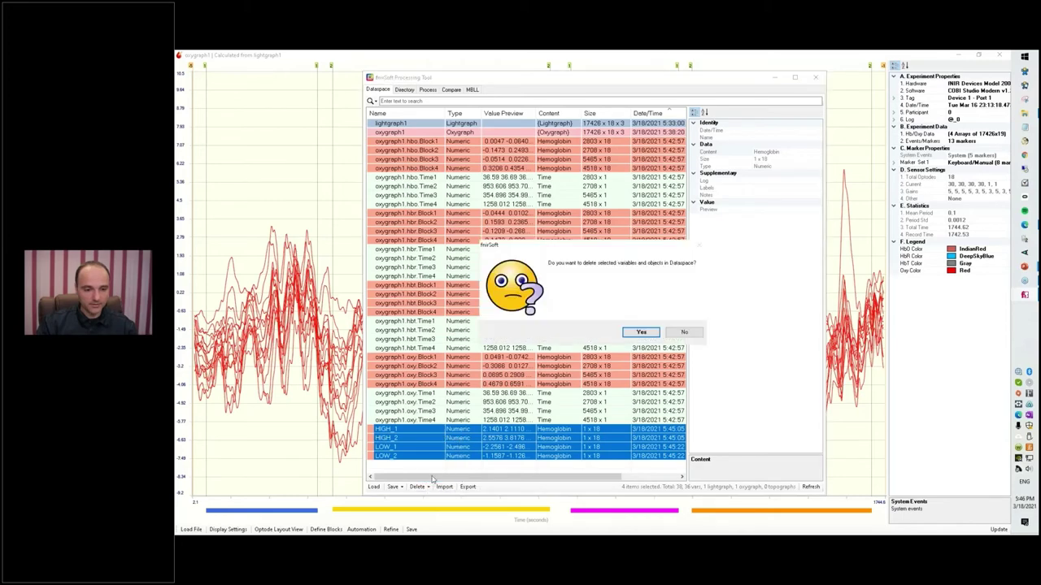
pyautogui.click(642, 332)
pyautogui.click(465, 359)
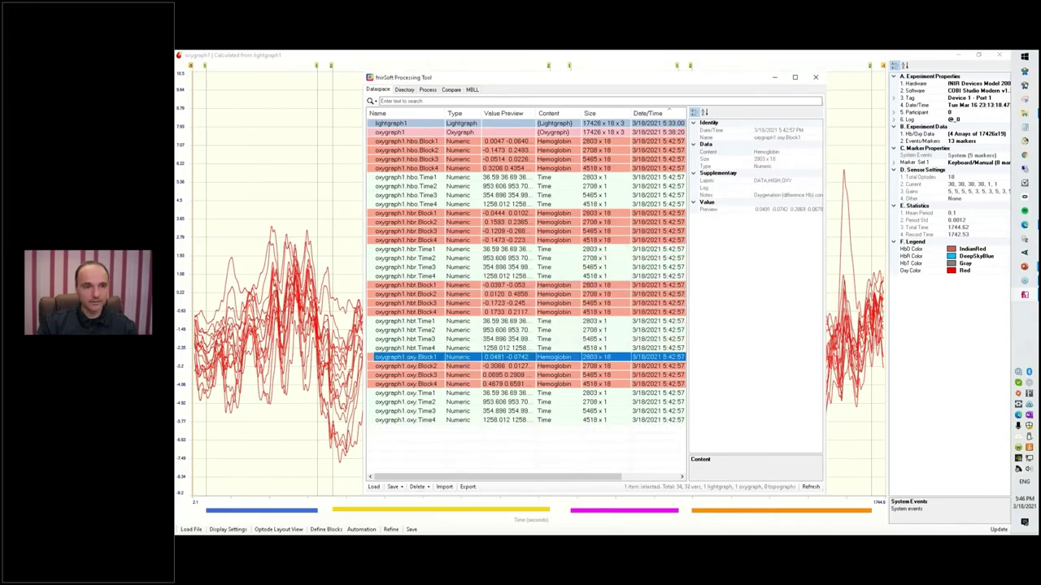
pyautogui.click(435, 91)
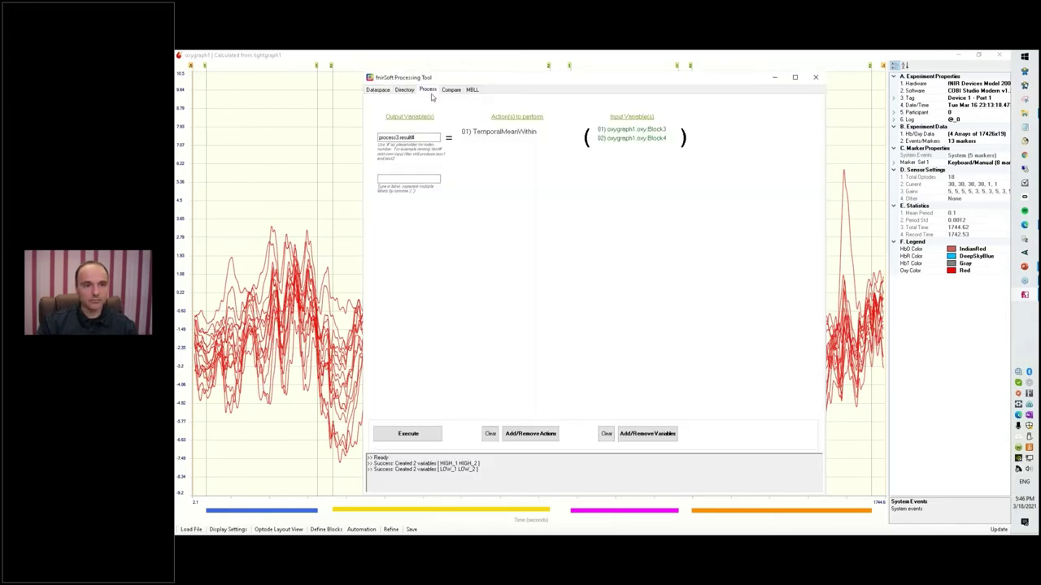
# Step: Clear the previous actions and inputs, then set oxy Block1 and Block2 as inputs
pyautogui.click(491, 434)
pyautogui.click(606, 434)
pyautogui.click(653, 435)
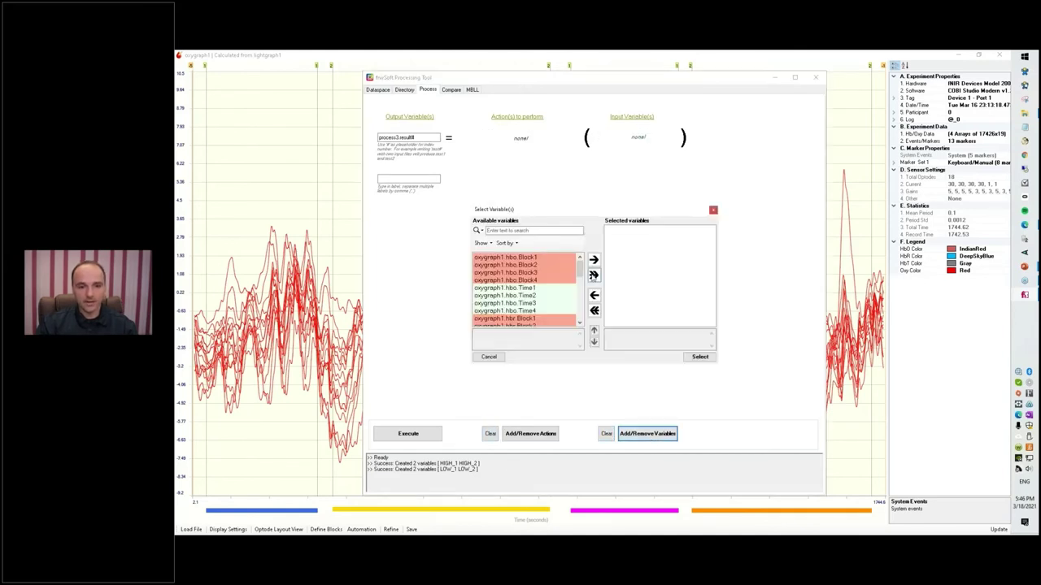
pyautogui.scroll(-3, 581, 322)
pyautogui.scroll(1, 580, 322)
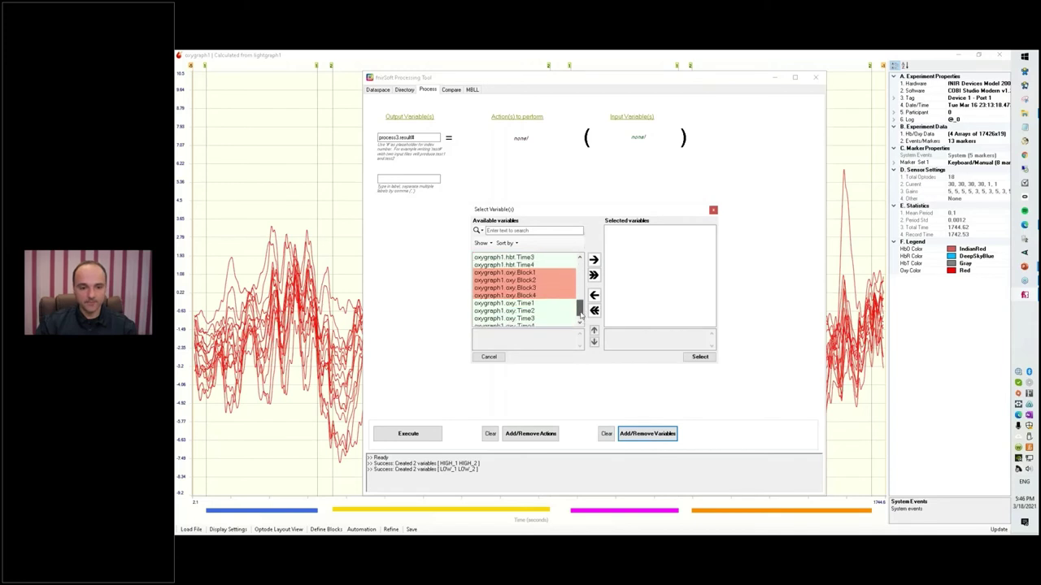
pyautogui.click(521, 272)
pyautogui.keyDown('shift'); pyautogui.click(520, 280); pyautogui.keyUp('shift')
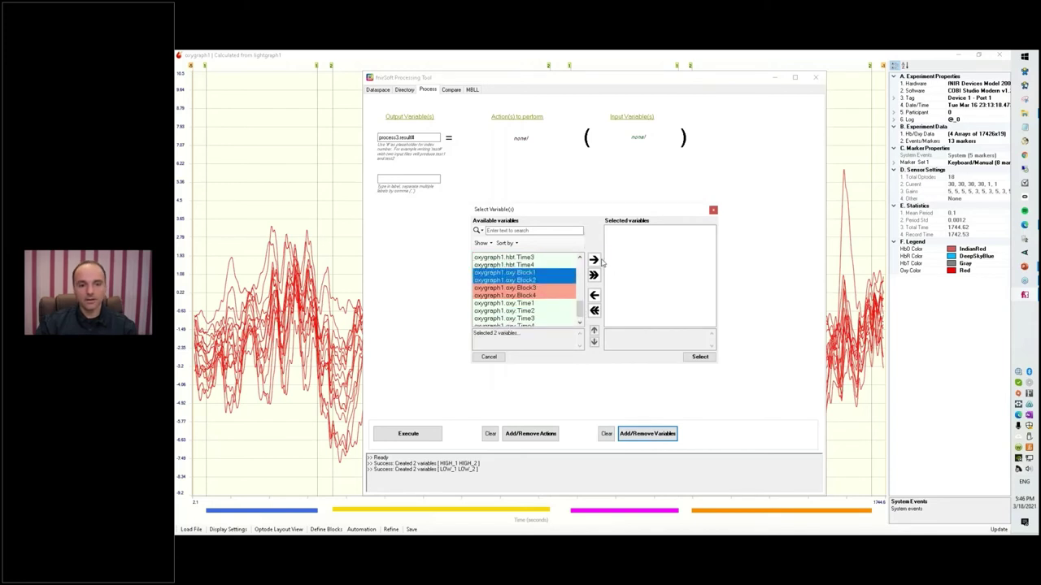
pyautogui.click(593, 260)
pyautogui.click(696, 357)
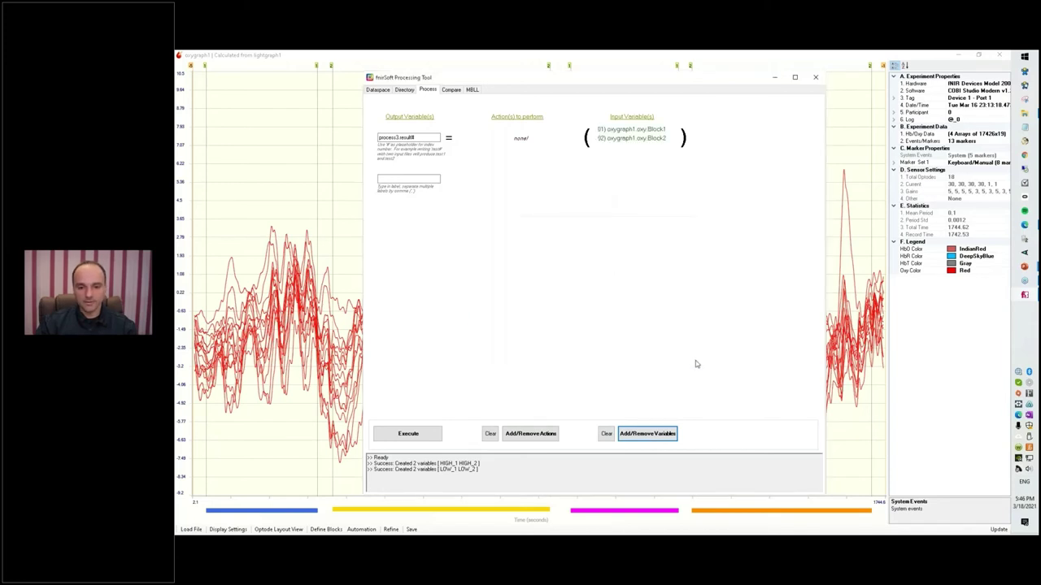
# Step: Add and save the Temporal > Averaging > Mean Across Blocks action
pyautogui.click(531, 434)
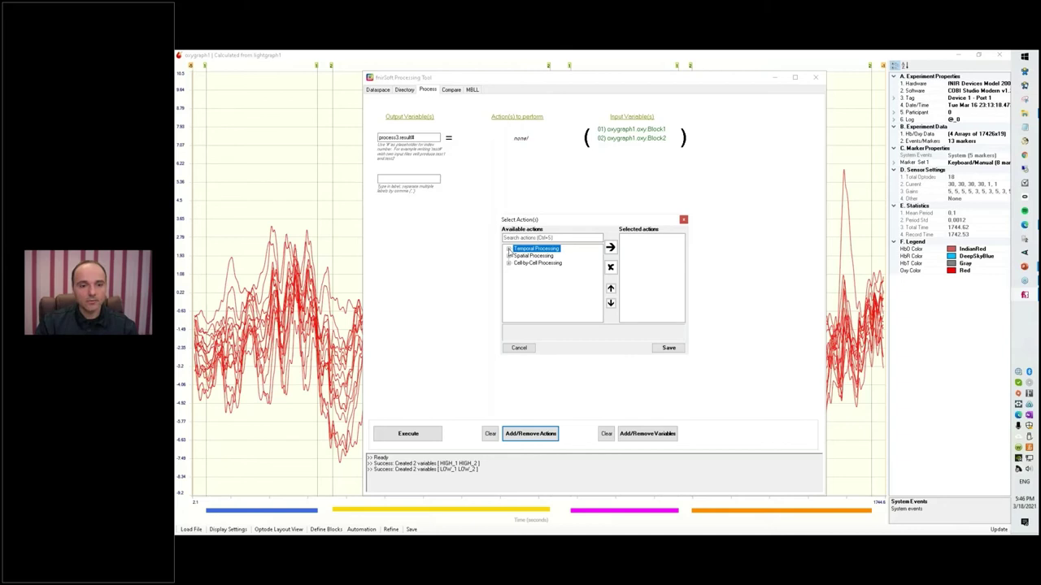
pyautogui.click(509, 251)
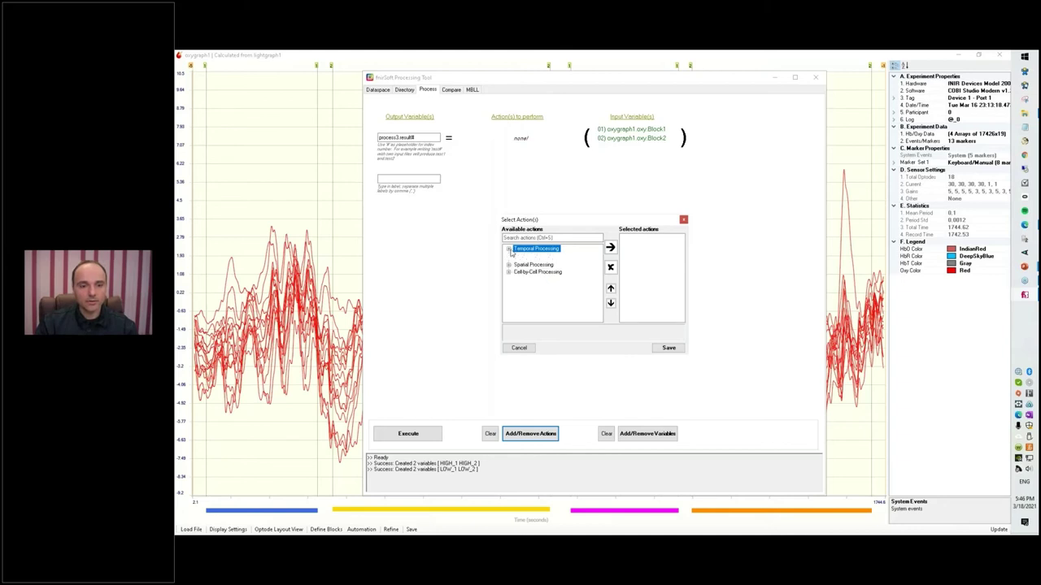
pyautogui.click(516, 257)
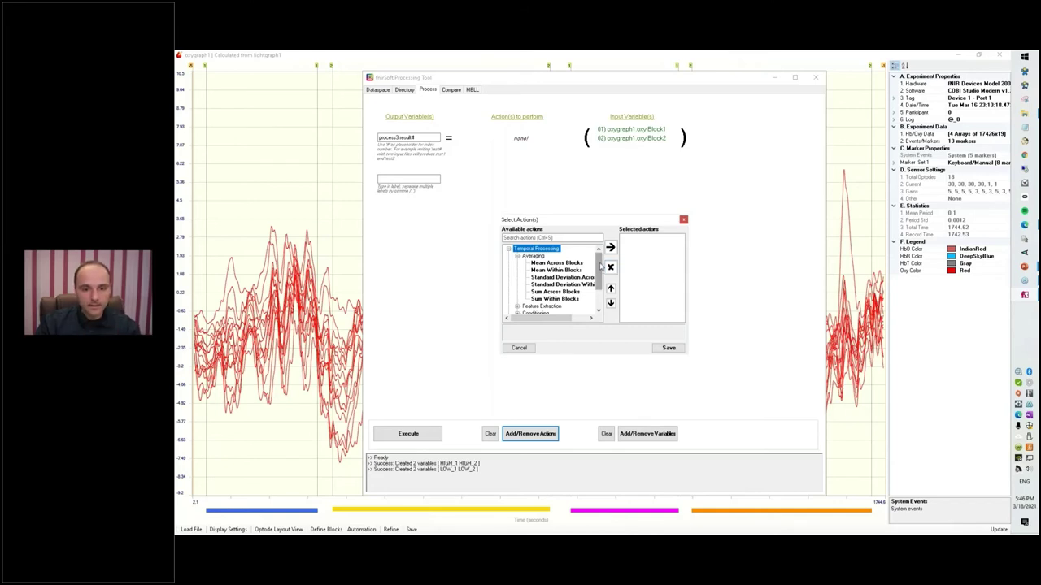
pyautogui.click(558, 264)
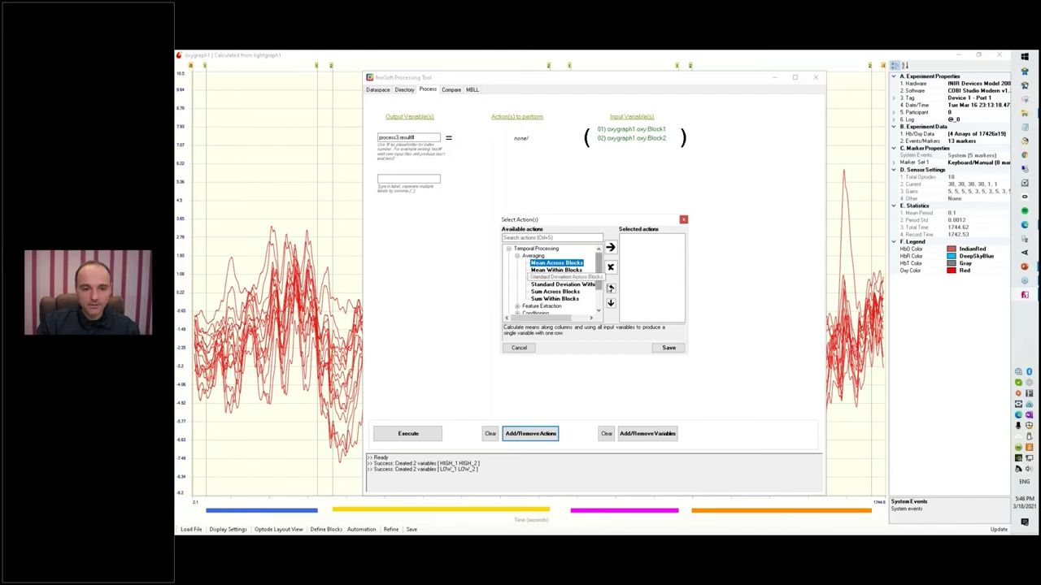
pyautogui.click(610, 248)
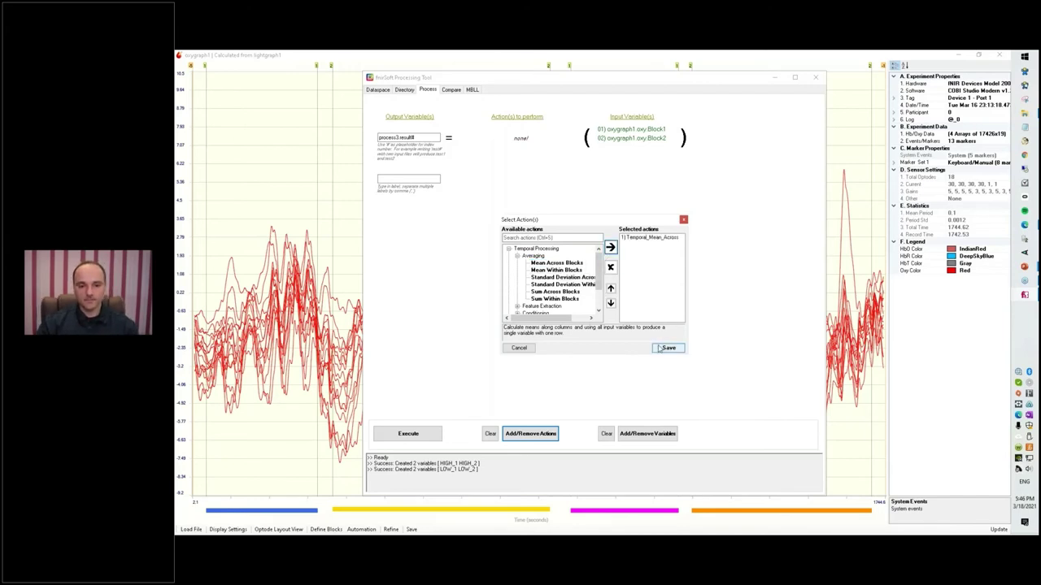
pyautogui.click(660, 348)
# Step: Name the output HIGH, execute, and view the new variable in the Dataspace
pyautogui.moveTo(426, 136); pyautogui.dragTo(365, 128)
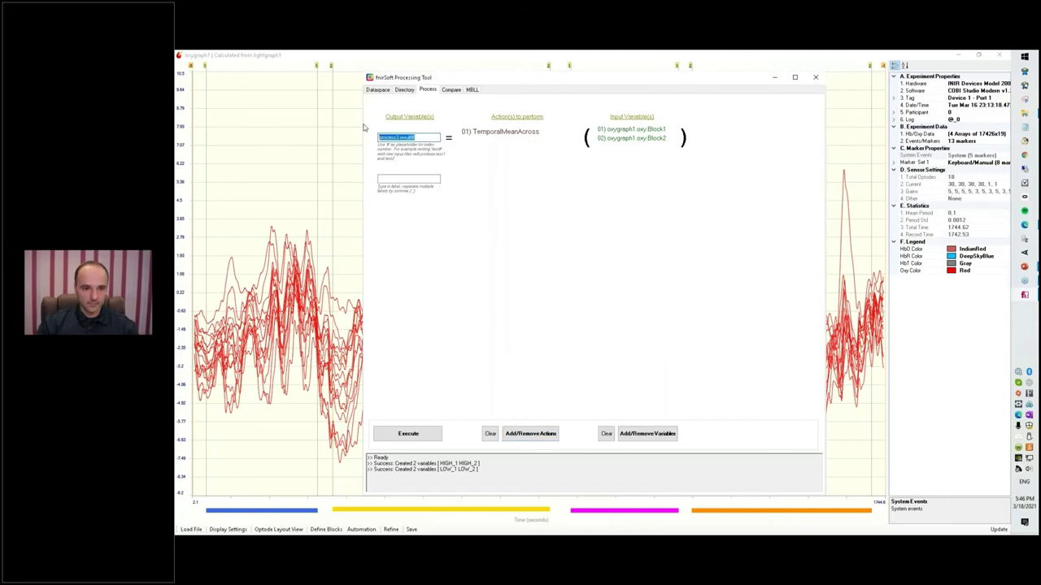
pyautogui.write('HIGH')
pyautogui.click(431, 437)
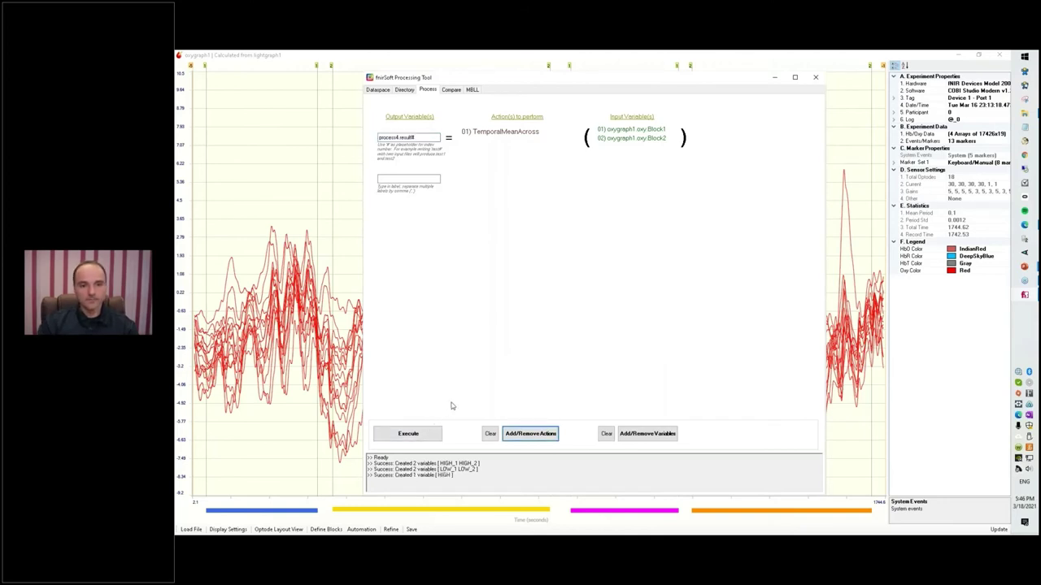
pyautogui.click(379, 90)
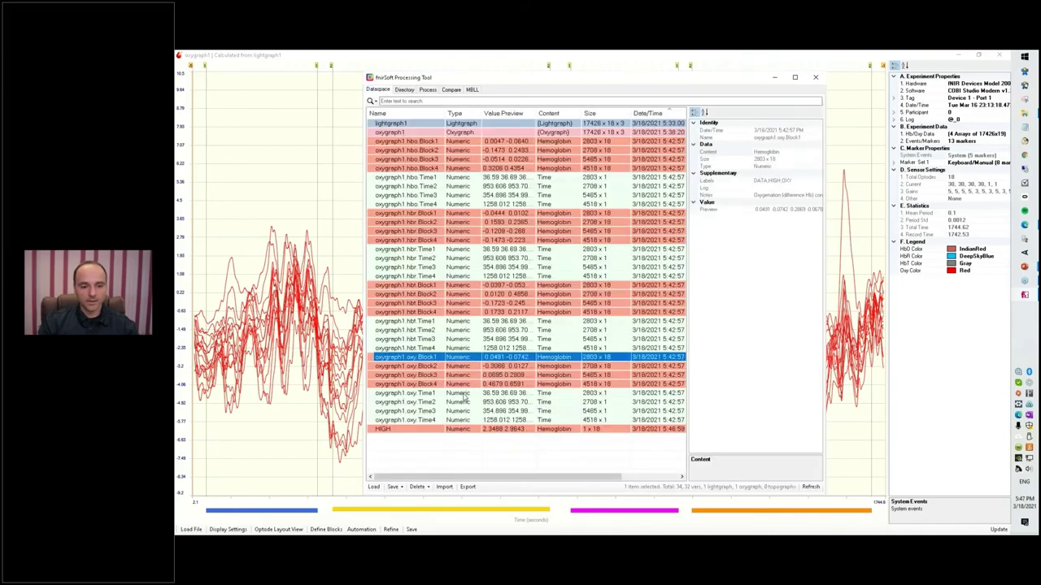
# Step: Replace the averaging inputs with oxygraph1.oxy.Block3 and oxygraph1.oxy.Block4
pyautogui.click(431, 90)
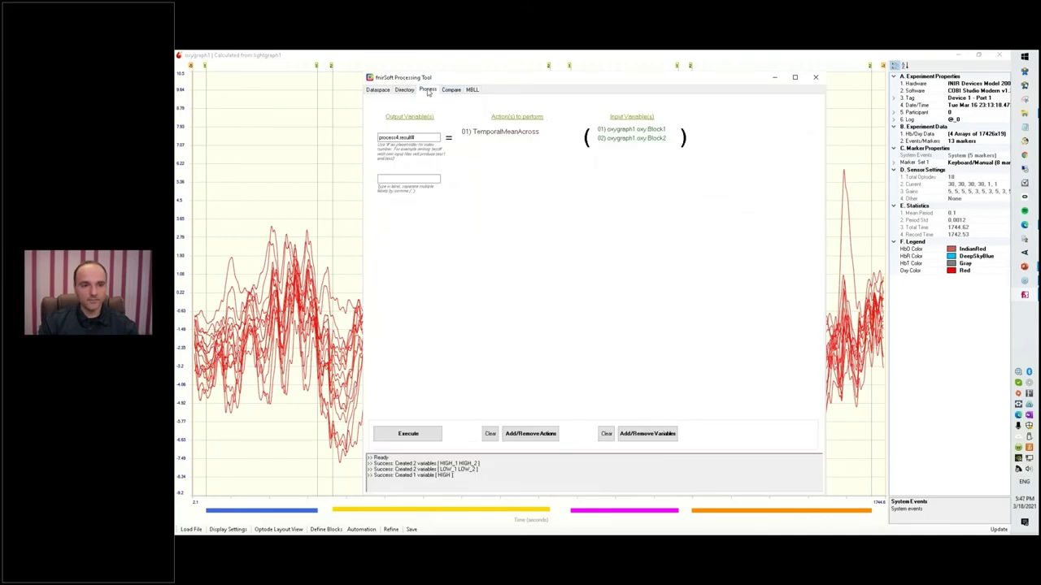
pyautogui.click(607, 434)
pyautogui.click(642, 433)
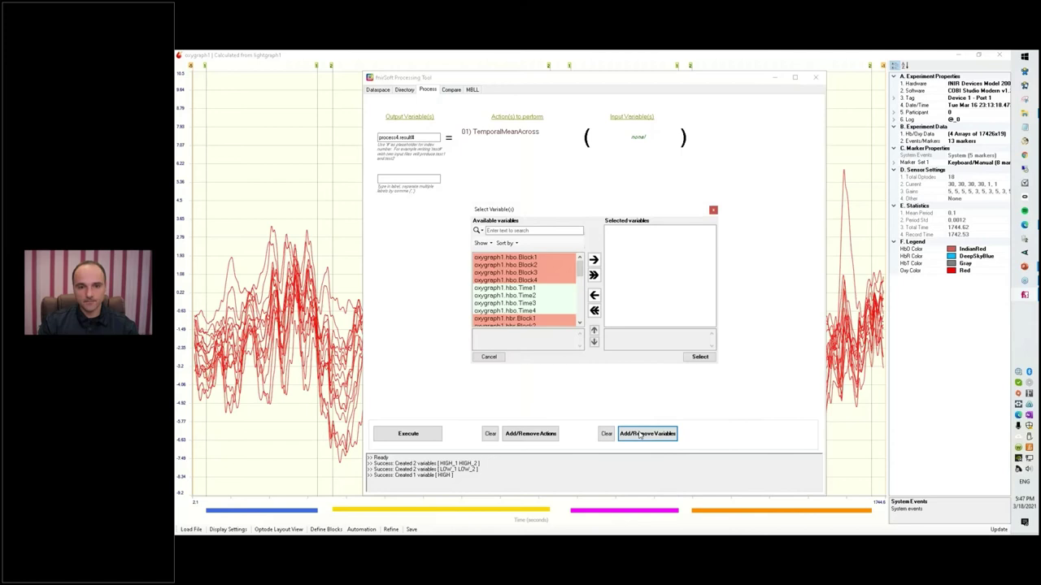
pyautogui.moveTo(579, 265); pyautogui.dragTo(580, 310)
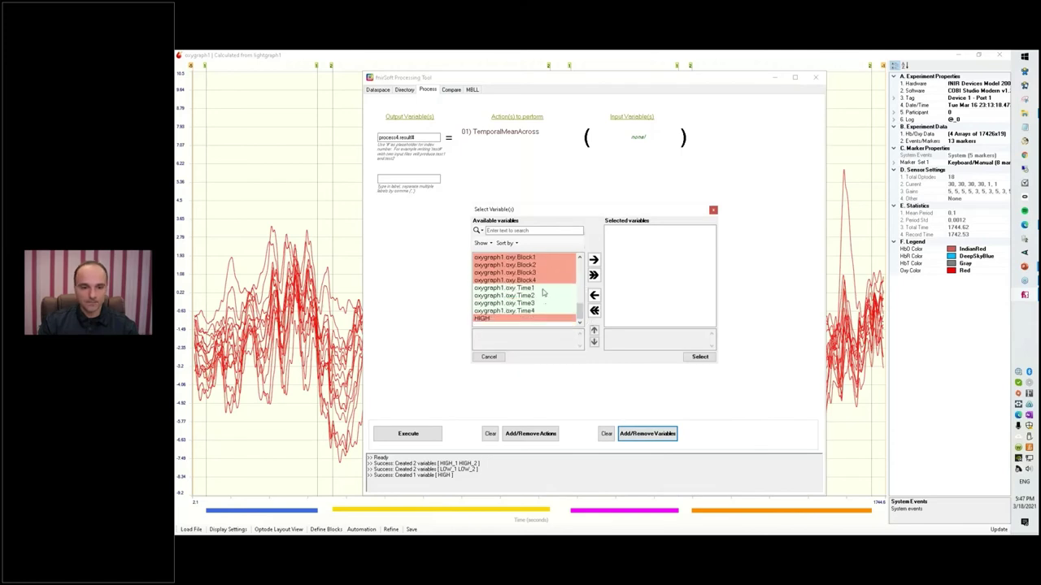
pyautogui.click(537, 274)
pyautogui.keyDown('shift'); pyautogui.click(540, 282); pyautogui.keyUp('shift')
pyautogui.click(593, 259)
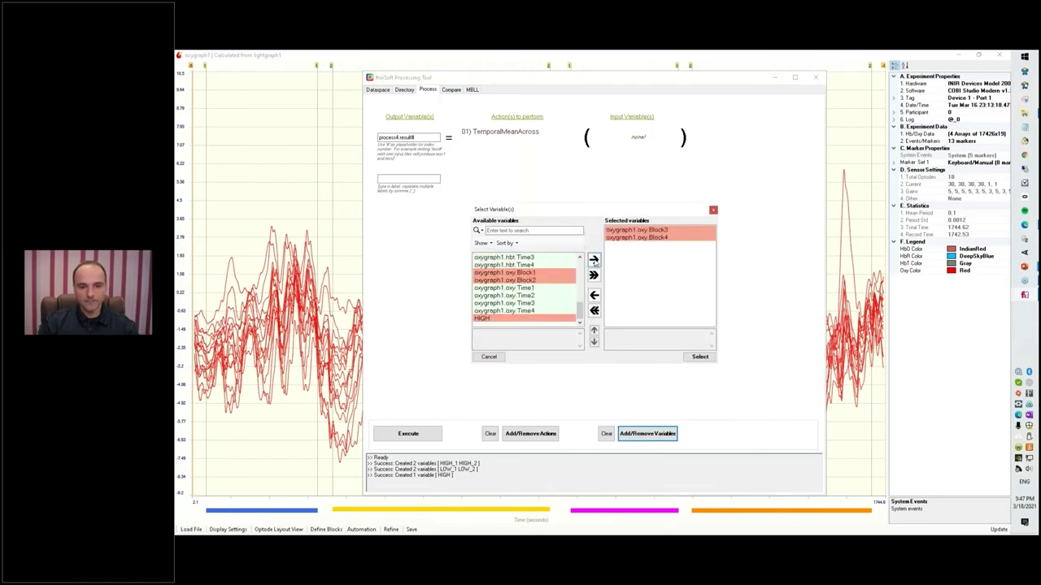
pyautogui.click(700, 358)
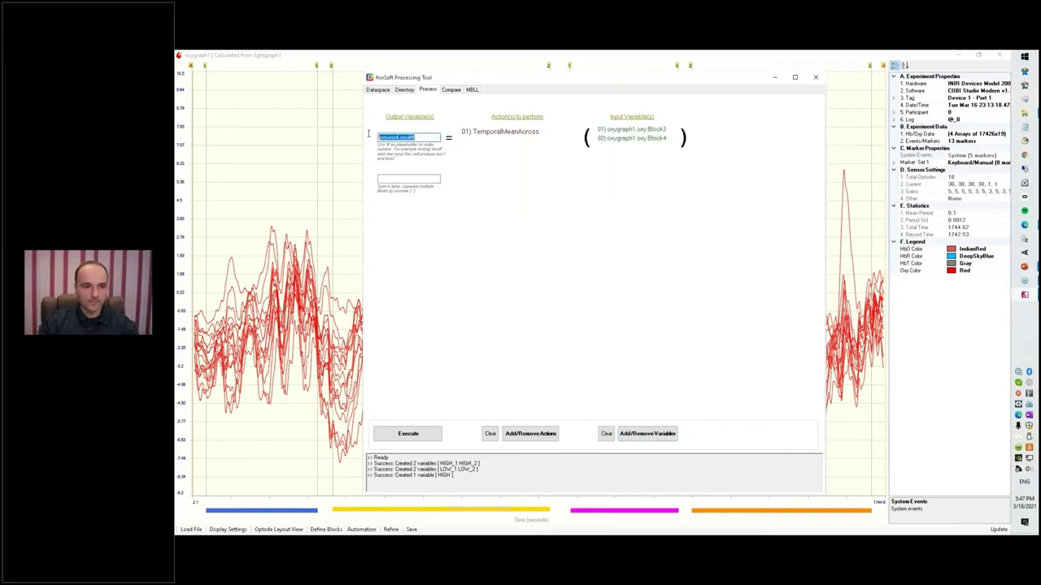
# Step: Name the output LOW, run the averaging and view LOW in the Dataspace
pyautogui.write('LOW')
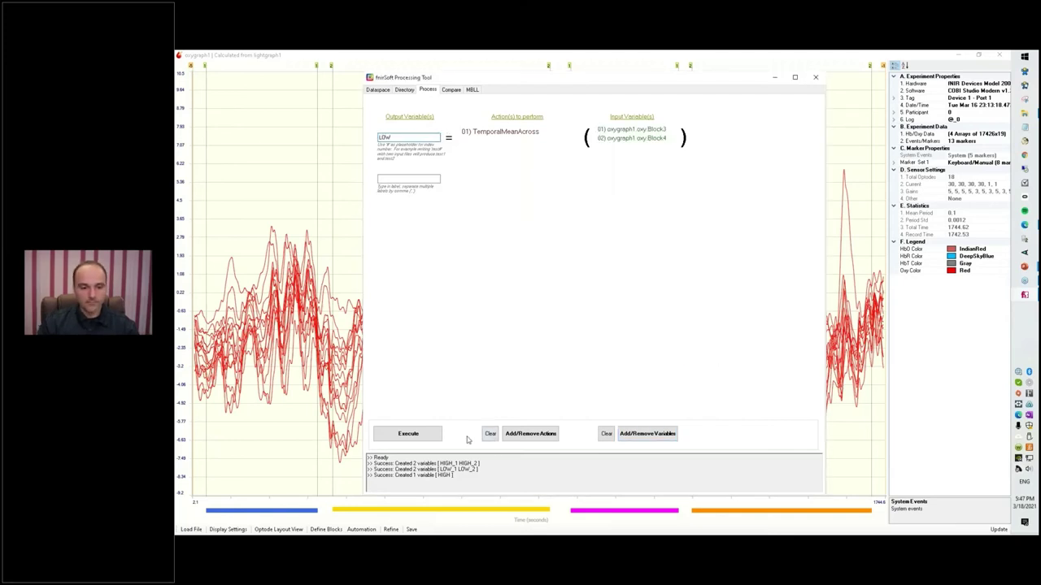
pyautogui.click(408, 433)
pyautogui.click(378, 90)
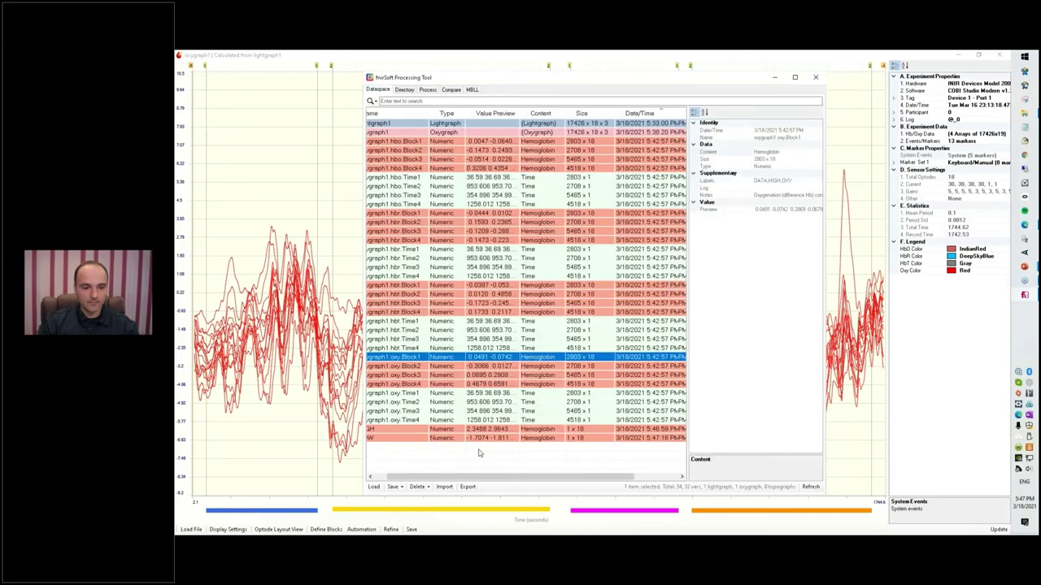
# Step: Graph HIGH and LOW together as paired bars across optodes 1–18
pyautogui.click(486, 429)
pyautogui.keyDown('shift'); pyautogui.click(491, 438); pyautogui.keyUp('shift')
pyautogui.rightClick(490, 438)
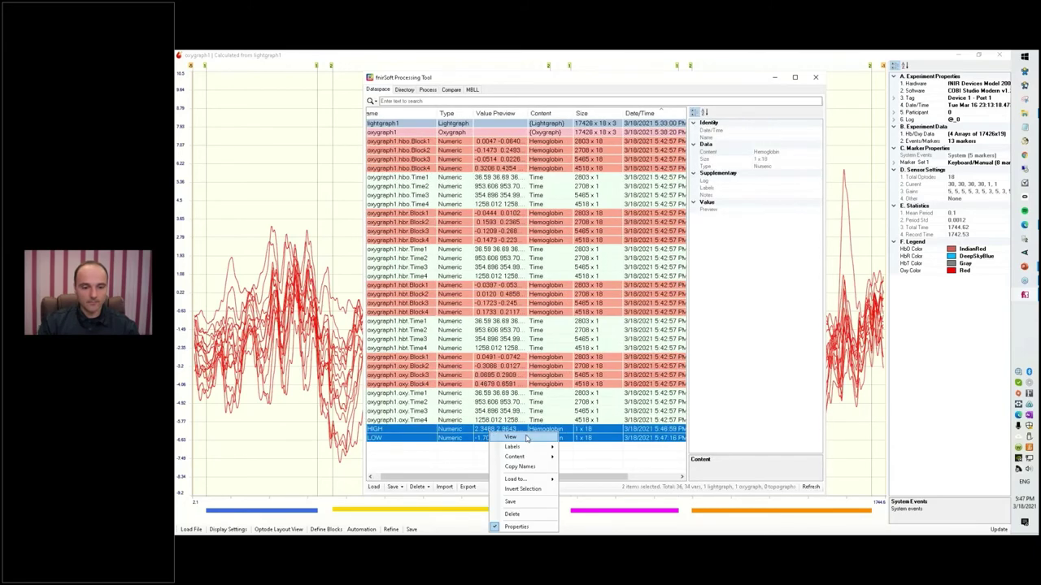
pyautogui.click(511, 438)
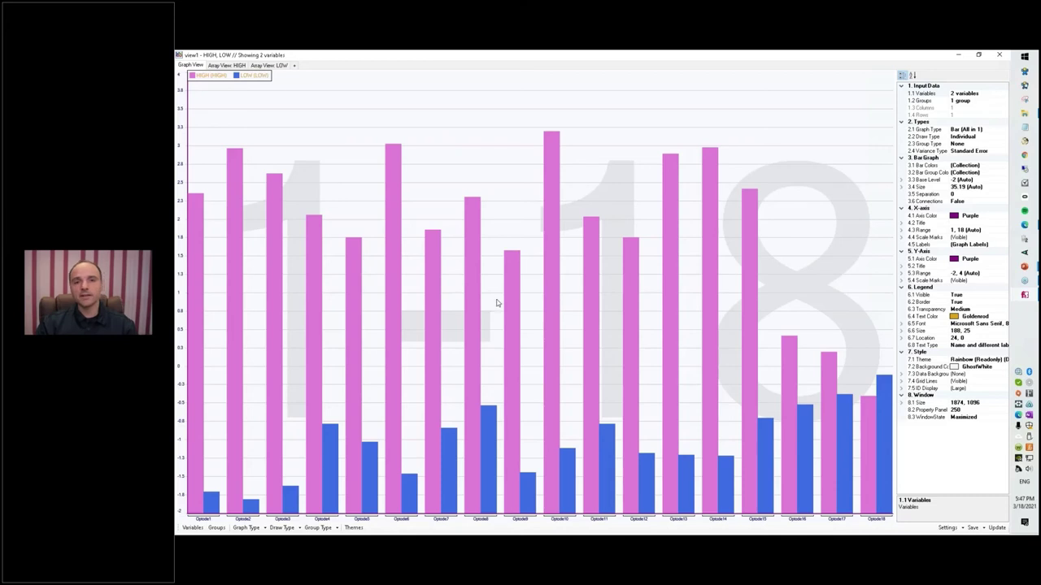
pyautogui.hotkey('alt', 'Tab')
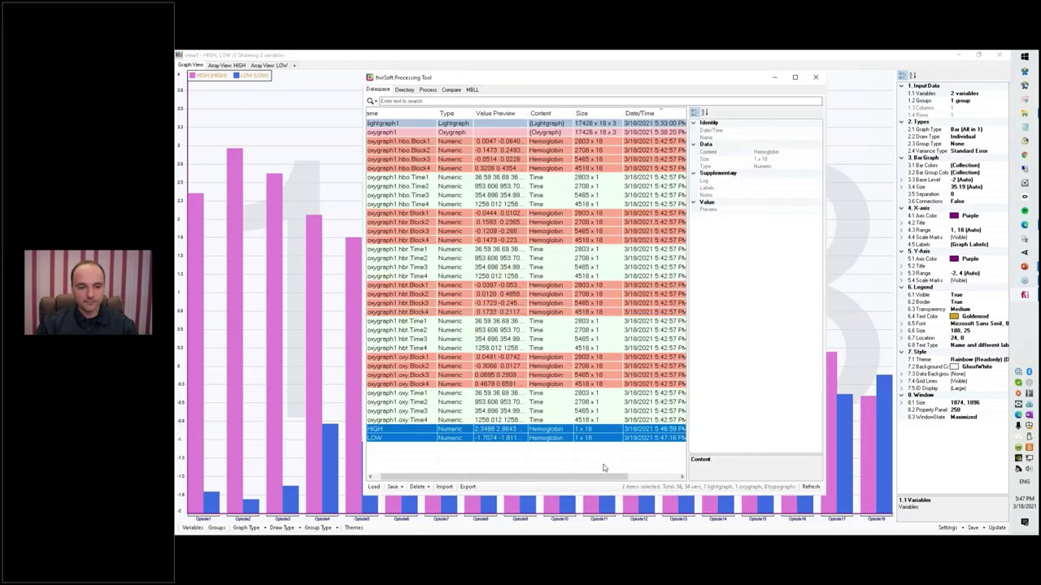
# Step: Clear the previous action and inputs, then set HIGH and LOW as the inputs
pyautogui.click(427, 91)
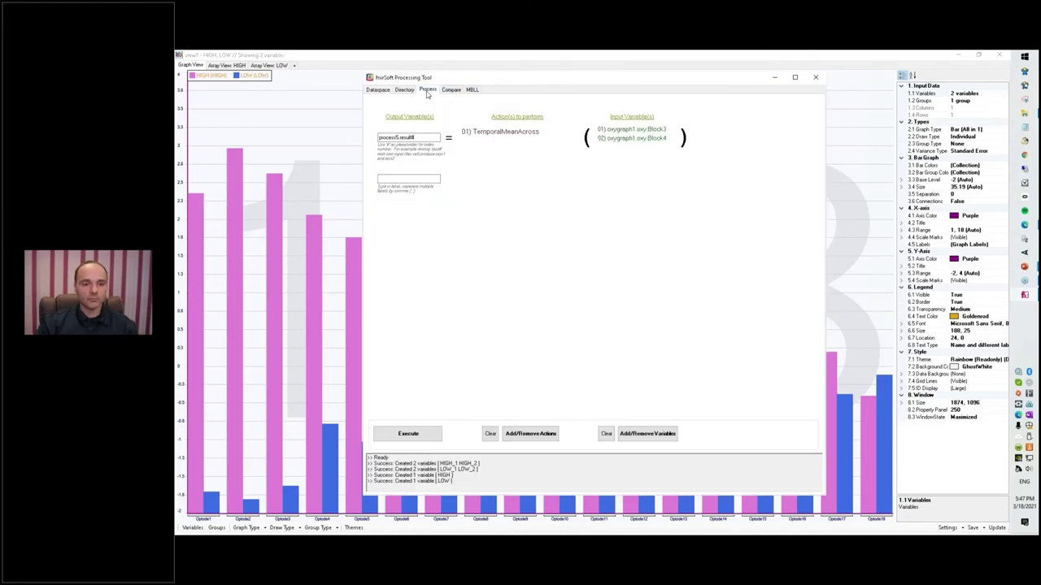
pyautogui.click(491, 433)
pyautogui.click(606, 434)
pyautogui.click(658, 436)
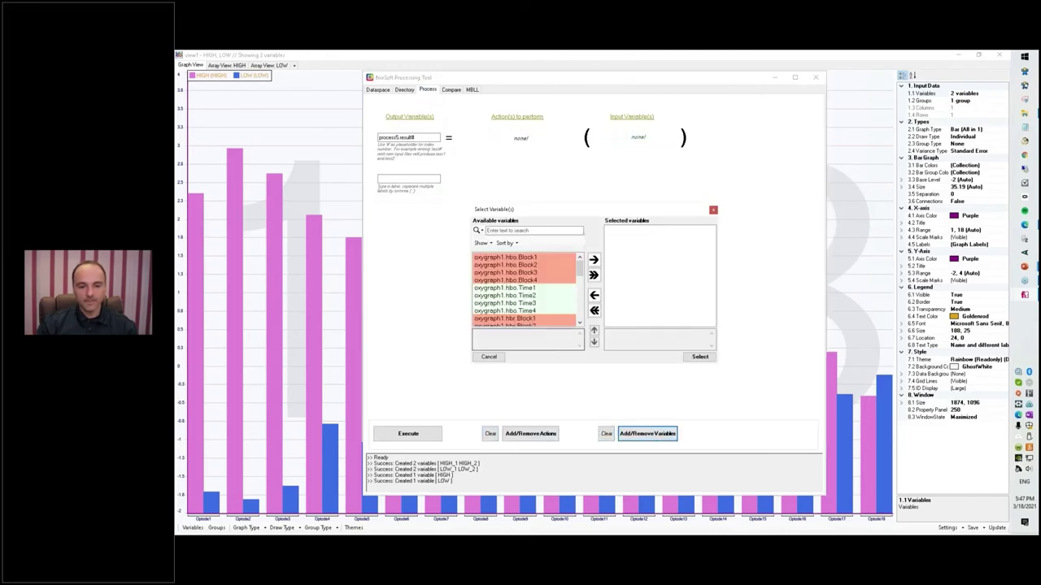
pyautogui.scroll(-3, 581, 276)
pyautogui.click(504, 315)
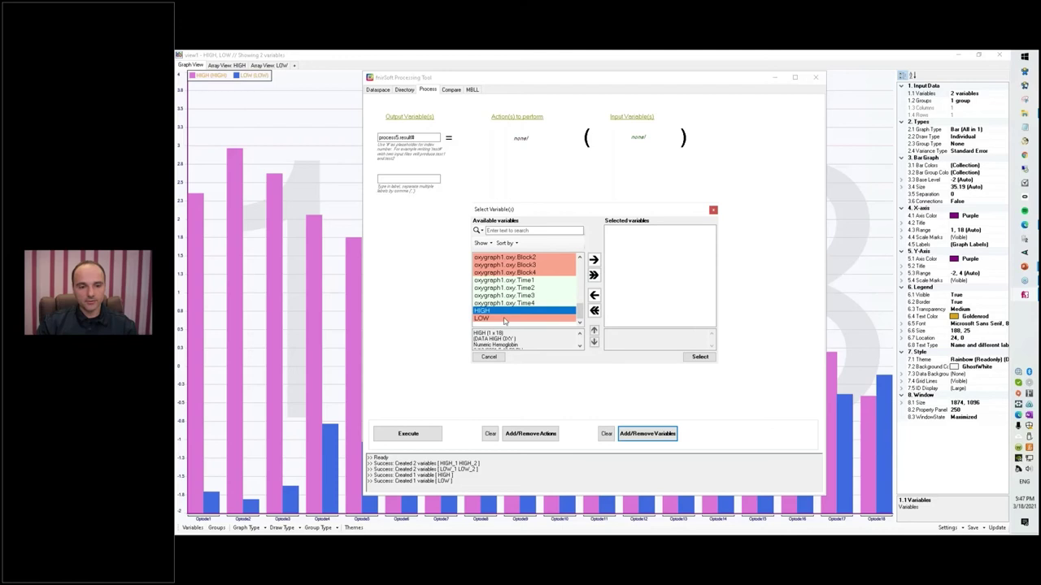
pyautogui.keyDown('shift'); pyautogui.click(505, 319); pyautogui.keyUp('shift')
pyautogui.click(594, 260)
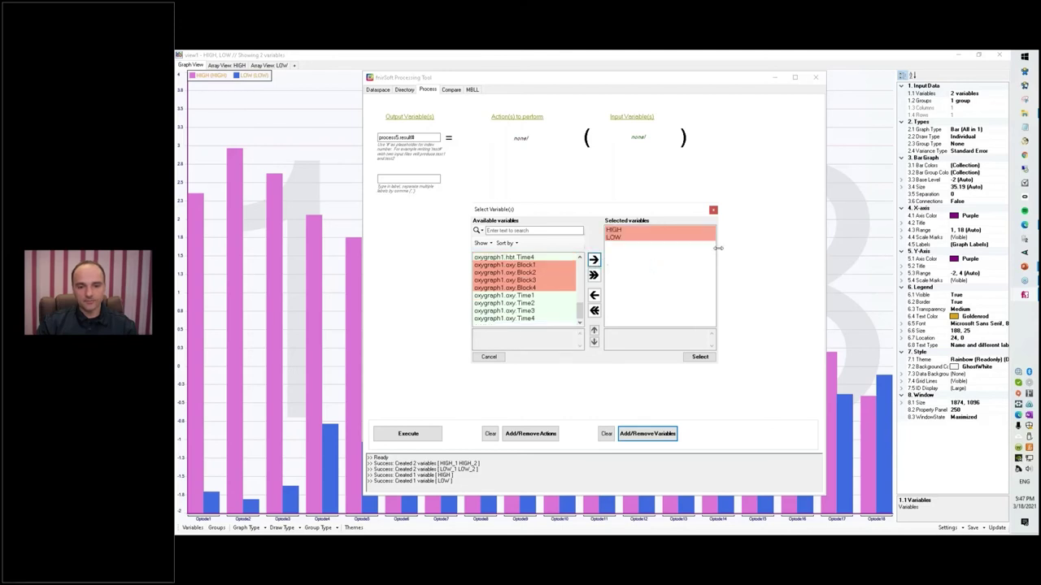
pyautogui.click(700, 357)
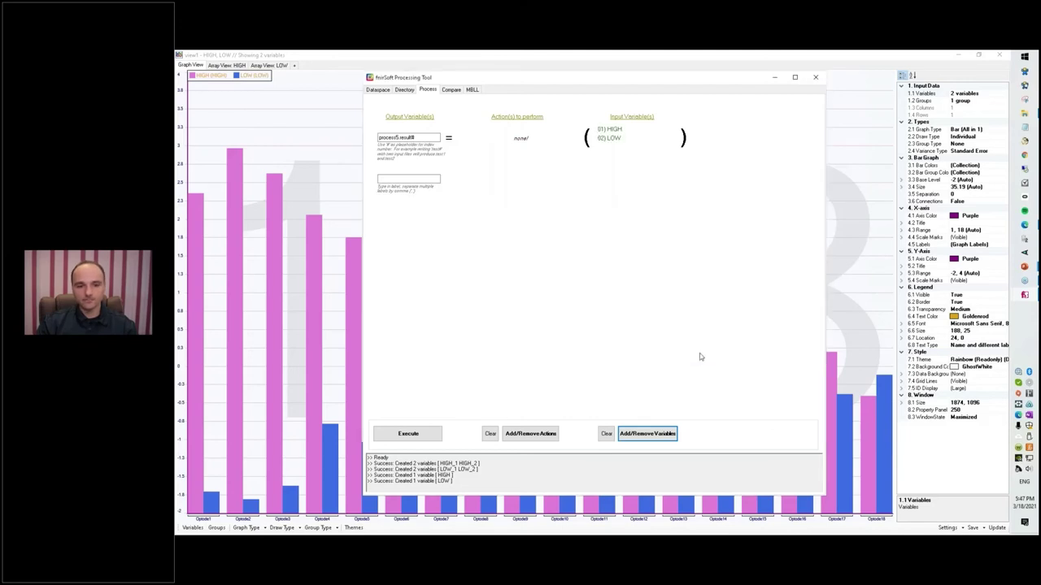
# Step: Add Spatial Processing > Averaging > Mean Within Blocks, save it and execute on HIGH and LOW
pyautogui.click(530, 435)
pyautogui.click(508, 256)
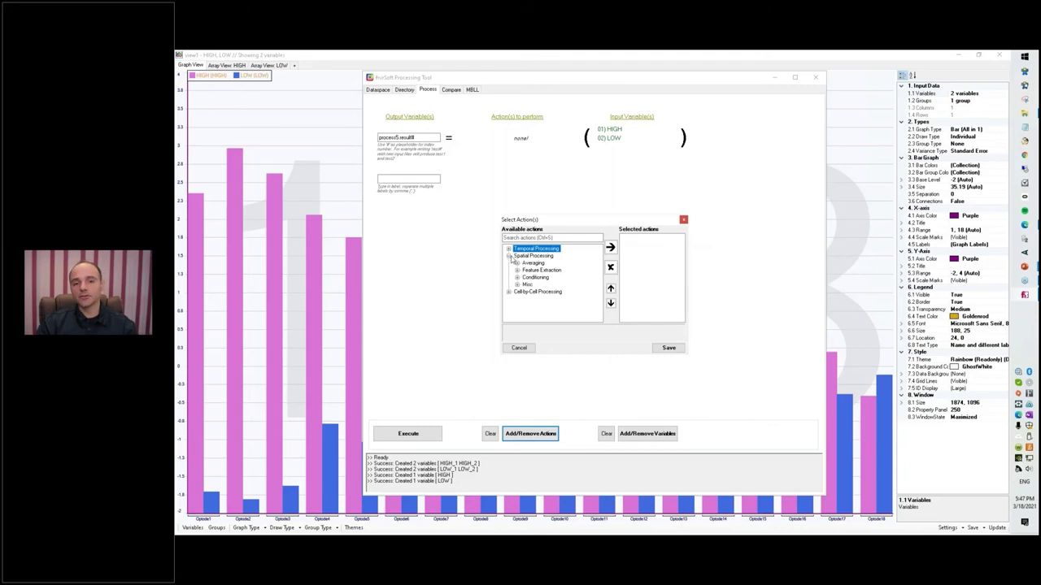
pyautogui.click(516, 264)
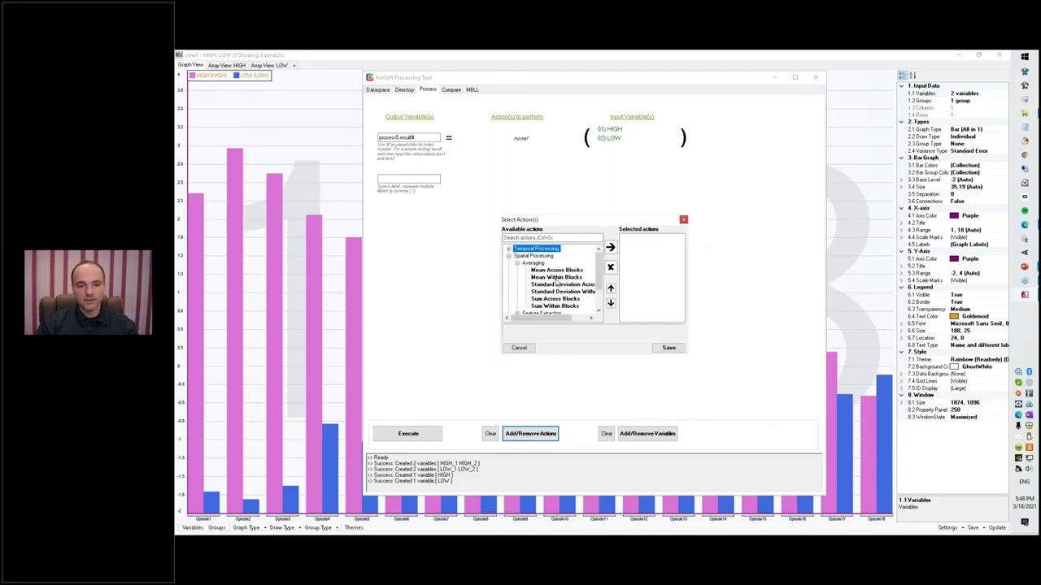
pyautogui.click(557, 277)
pyautogui.click(612, 247)
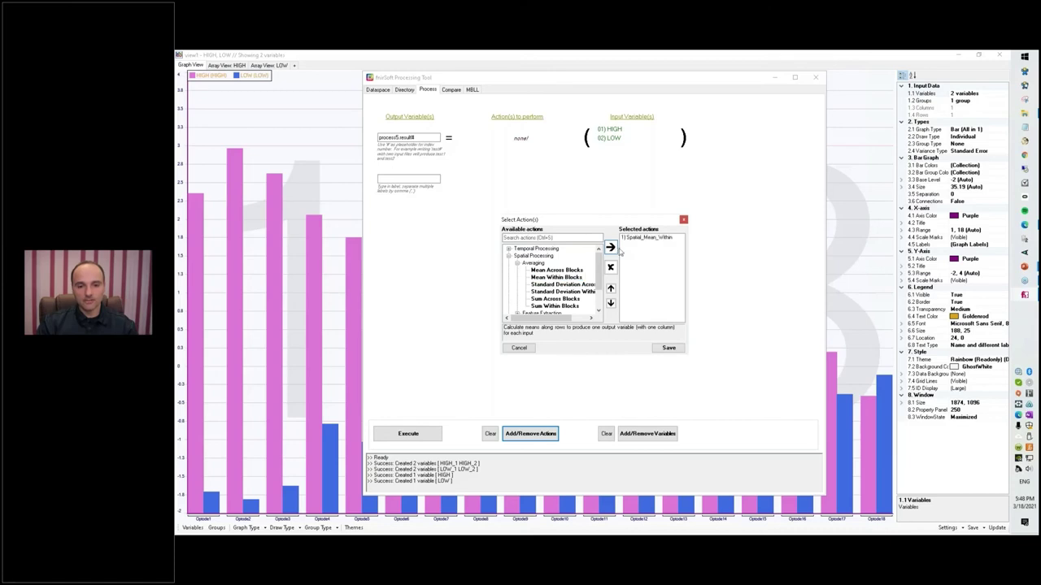
pyautogui.click(669, 348)
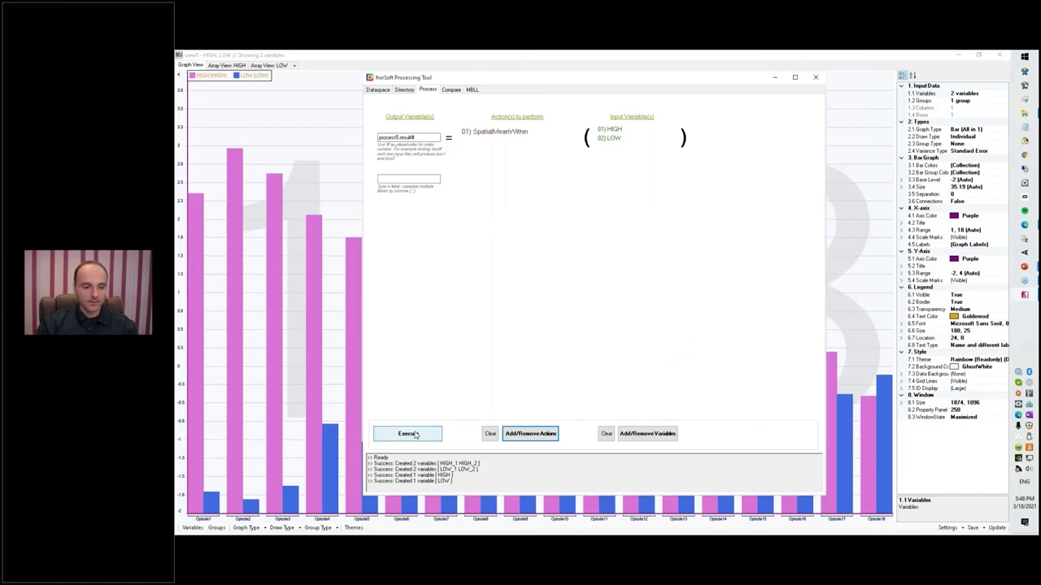
pyautogui.click(414, 434)
# Step: Graph process5.result1 and process5.result2 as two bars in a new view2
pyautogui.click(377, 90)
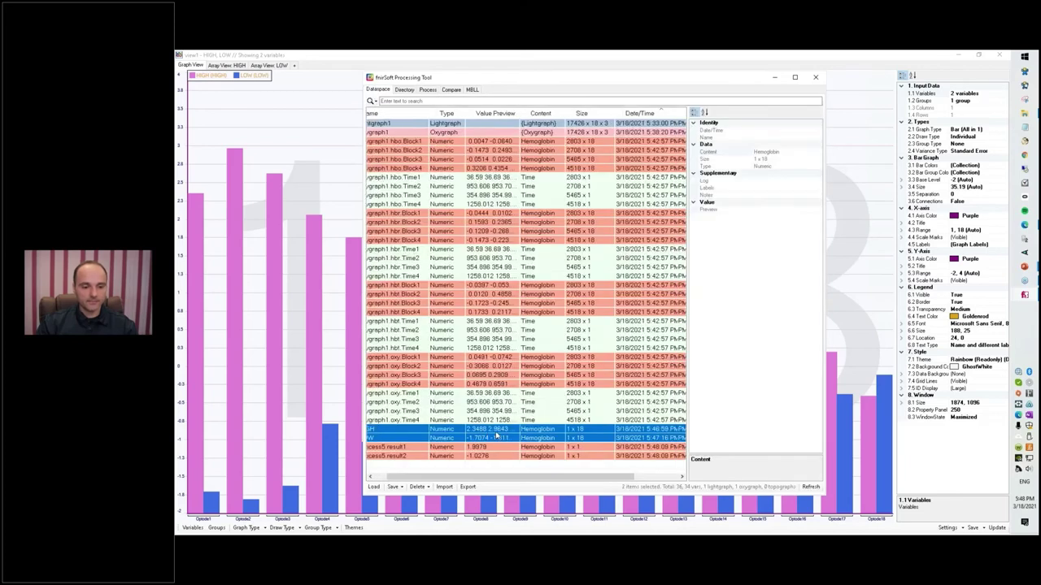
pyautogui.click(470, 448)
pyautogui.keyDown('shift'); pyautogui.click(470, 458); pyautogui.keyUp('shift')
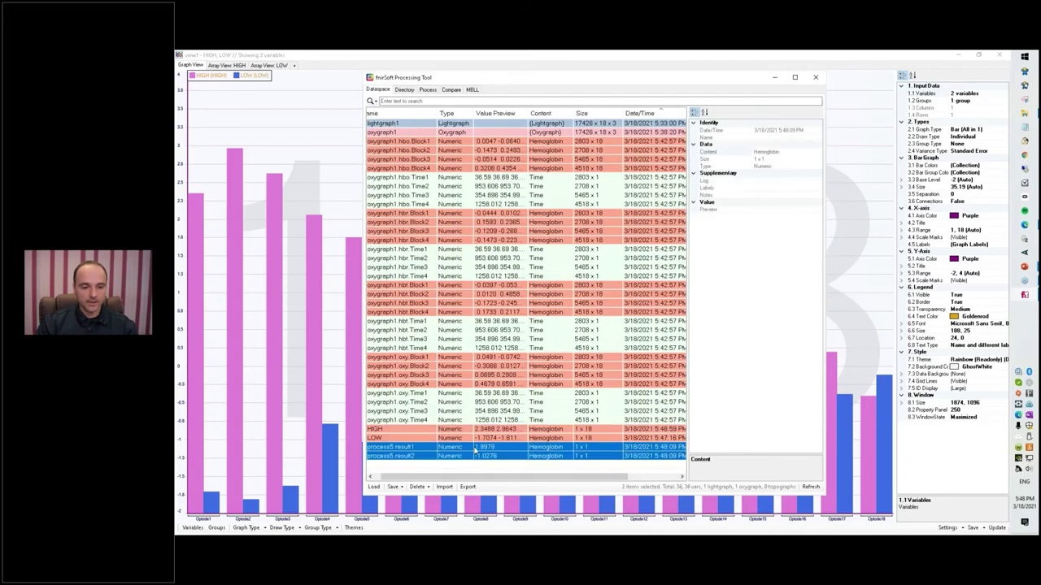
pyautogui.rightClick(475, 450)
pyautogui.click(492, 445)
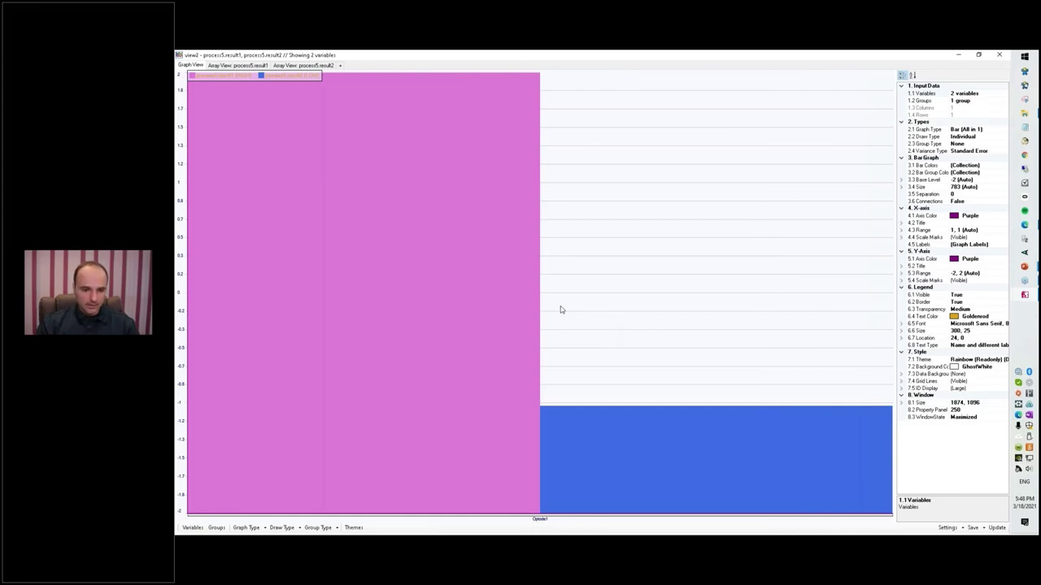
pyautogui.hotkey('alt', 'Tab')
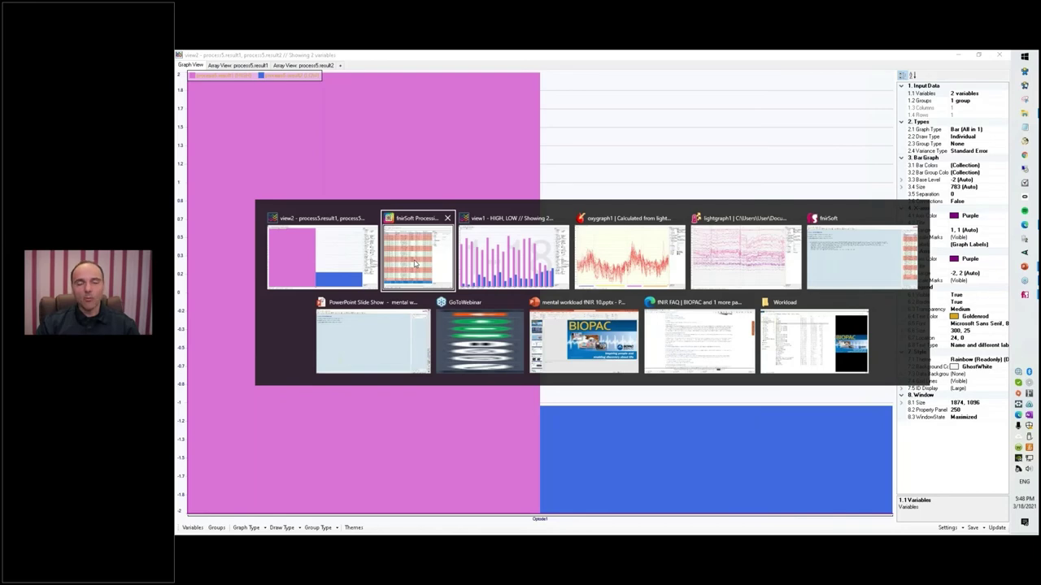
# Step: Return to the Processing Tool and check its Save and Load options without using them
pyautogui.click(415, 263)
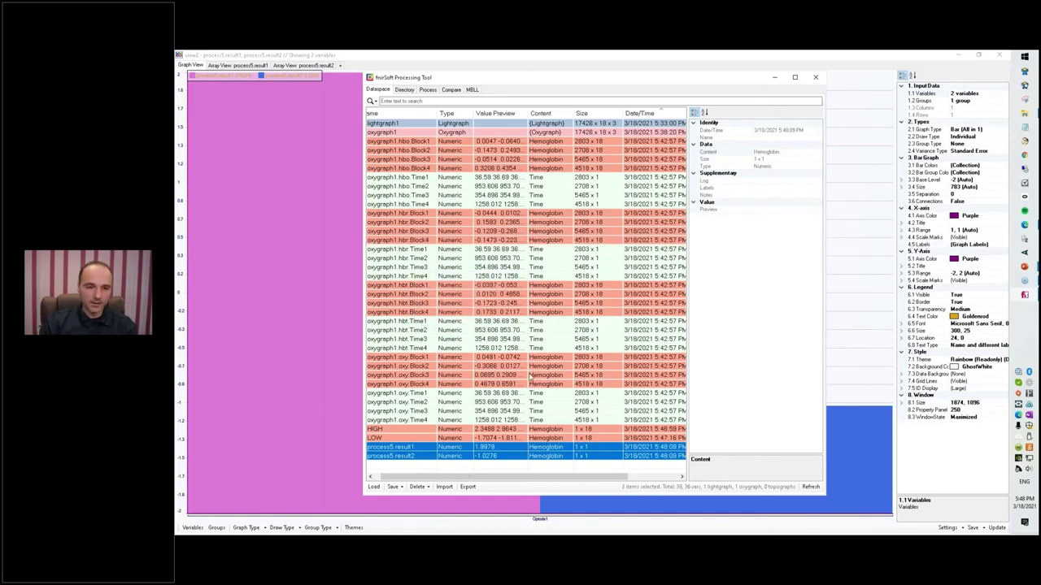
pyautogui.click(395, 486)
pyautogui.click(421, 483)
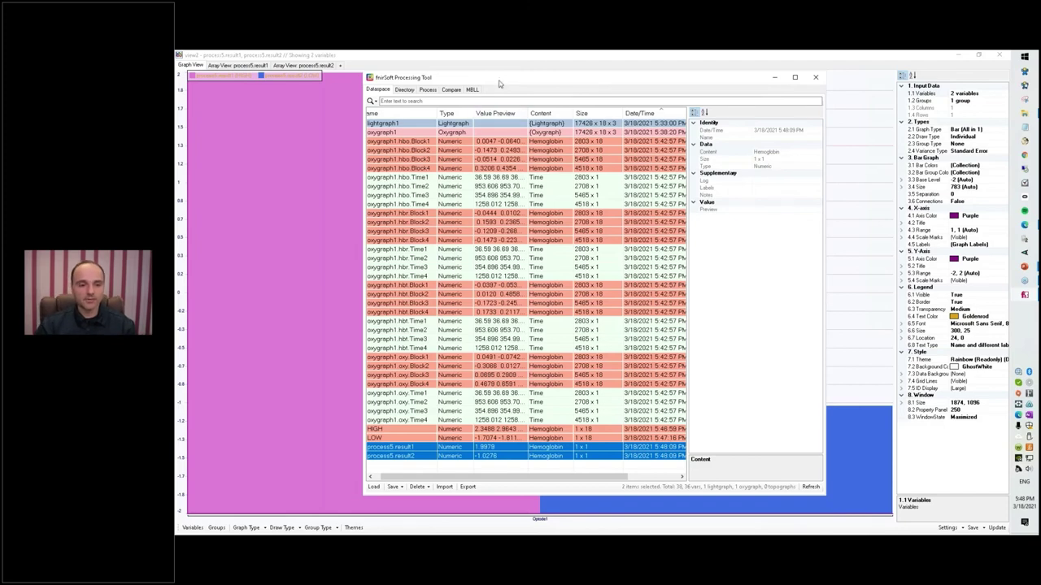
pyautogui.click(374, 486)
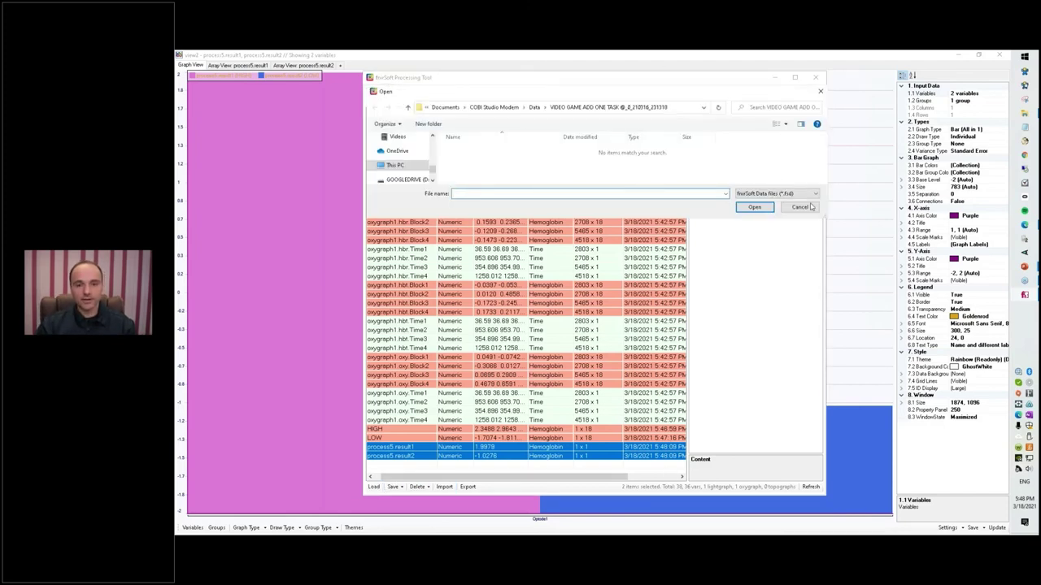
pyautogui.click(800, 207)
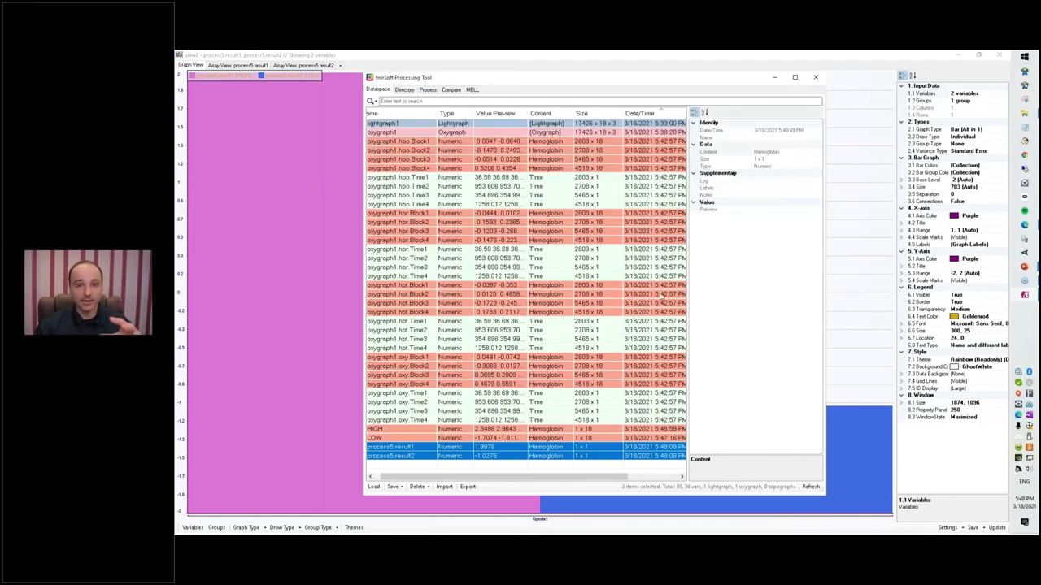
# Step: Open the Compare tab and review its Z-score, t-test, ANOVA and effect-size tests
pyautogui.click(456, 91)
pyautogui.click(565, 407)
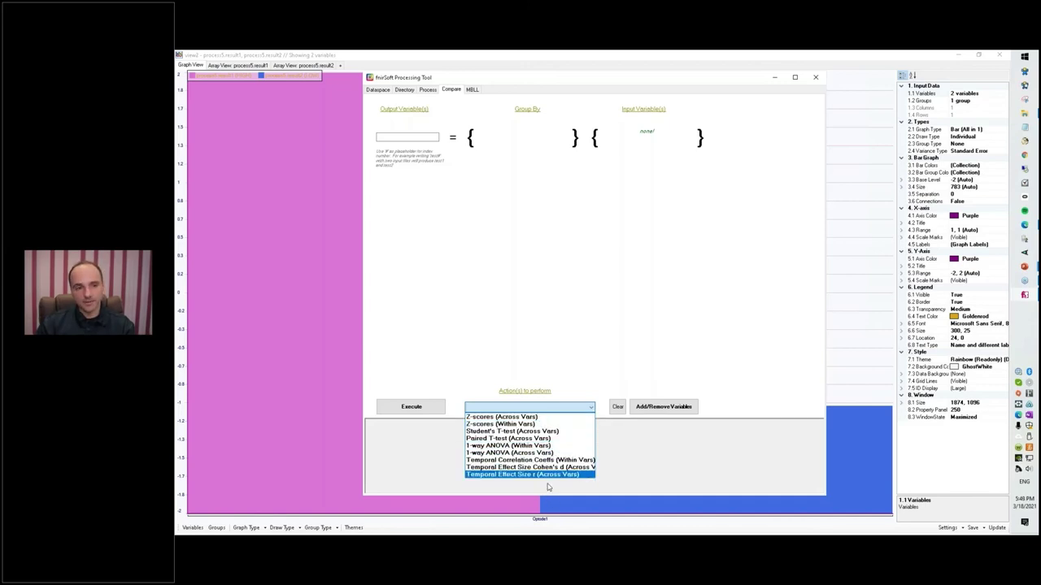
pyautogui.click(601, 321)
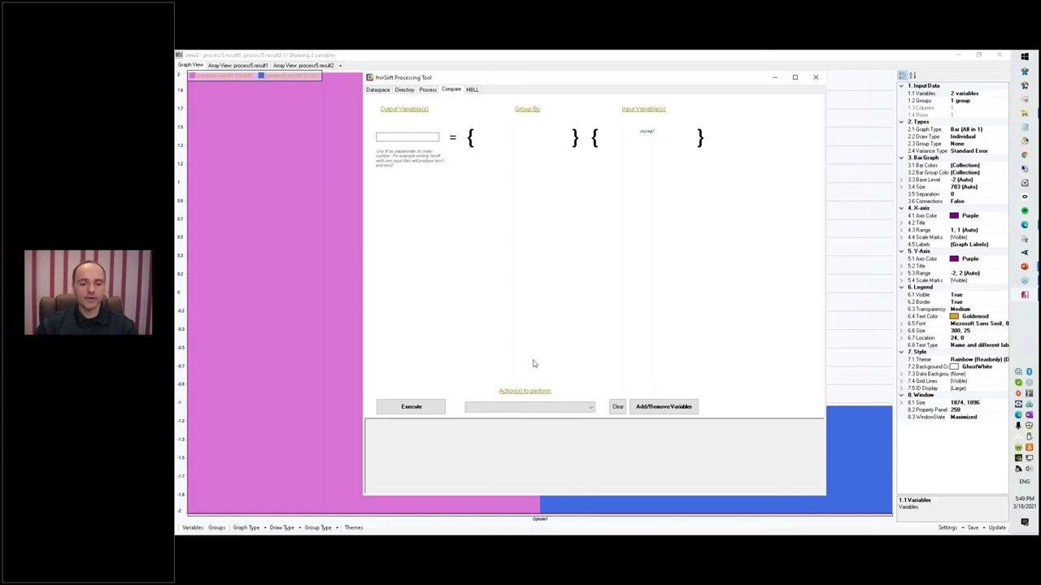
pyautogui.hotkey('alt', 'Tab')
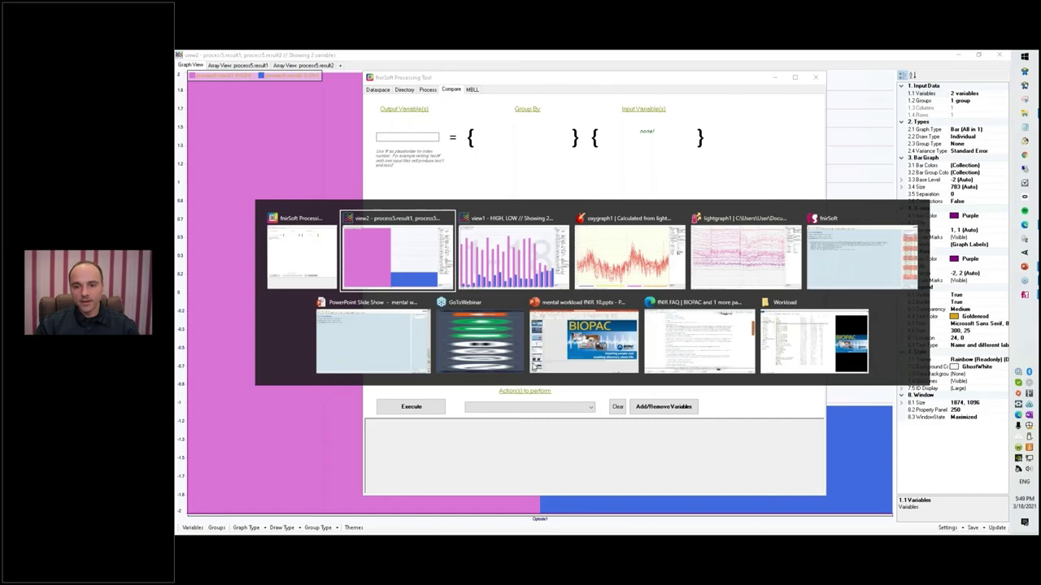
# Step: Create a new topograph showing the oxygraph1.oxy.Block1 variable
pyautogui.hotkey('alt', 'Tab')
pyautogui.hotkey('alt', 'Tab')
pyautogui.hotkey('alt', 'Tab')
pyautogui.hotkey('alt', 'Tab')
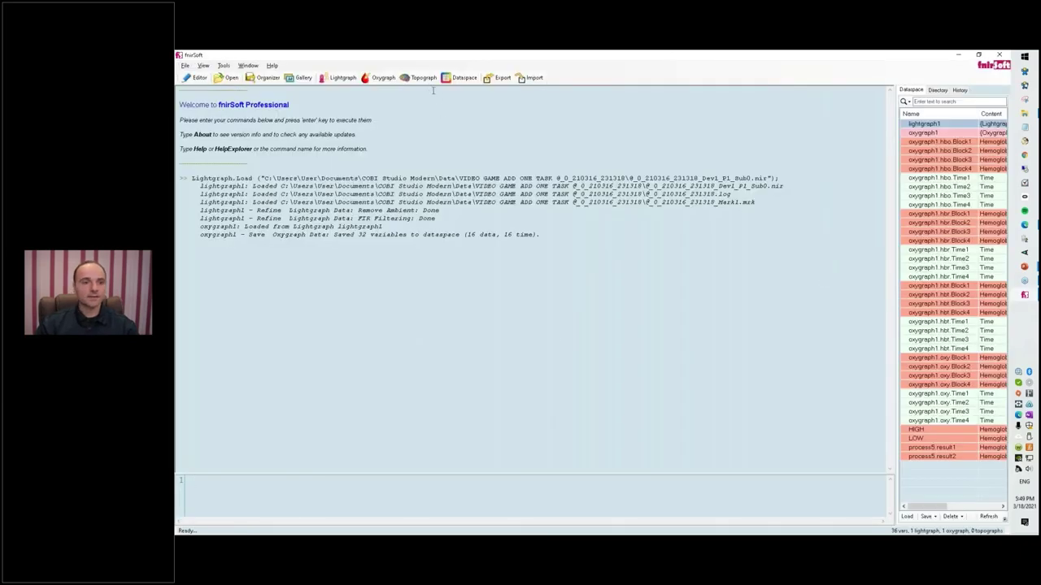
pyautogui.click(426, 81)
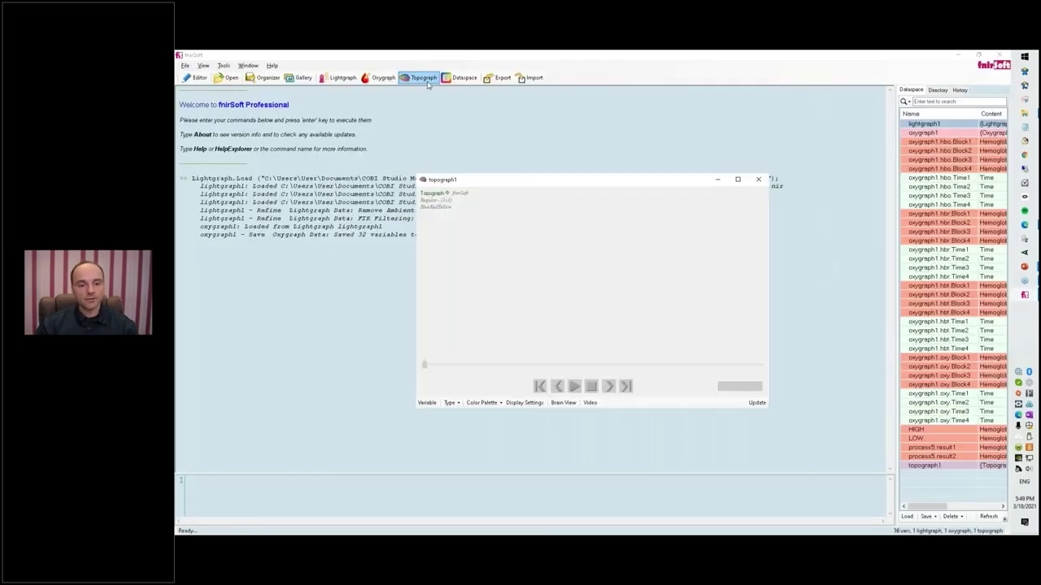
pyautogui.click(427, 403)
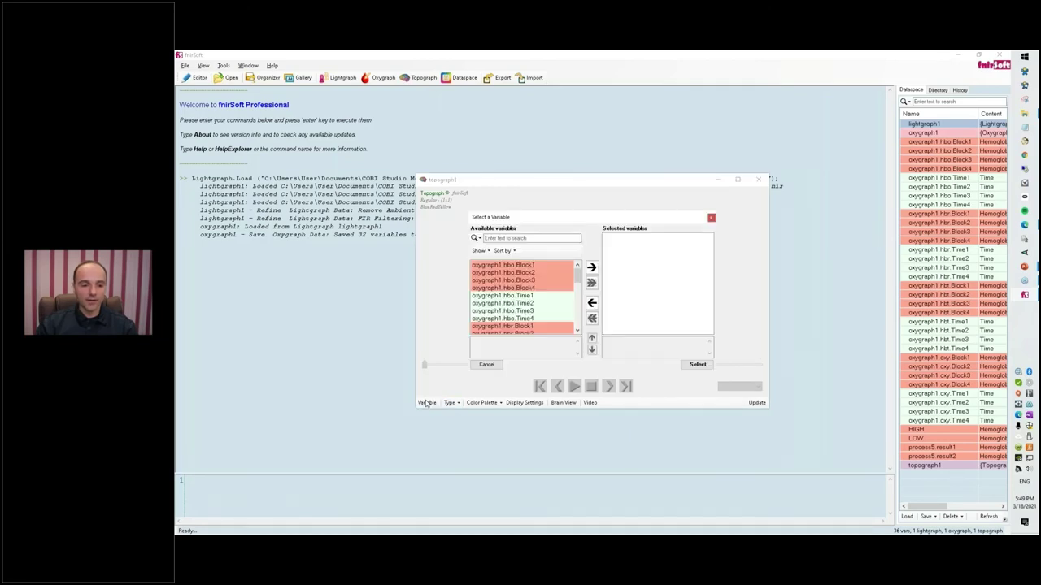
pyautogui.moveTo(577, 272); pyautogui.dragTo(578, 312)
pyautogui.click(533, 281)
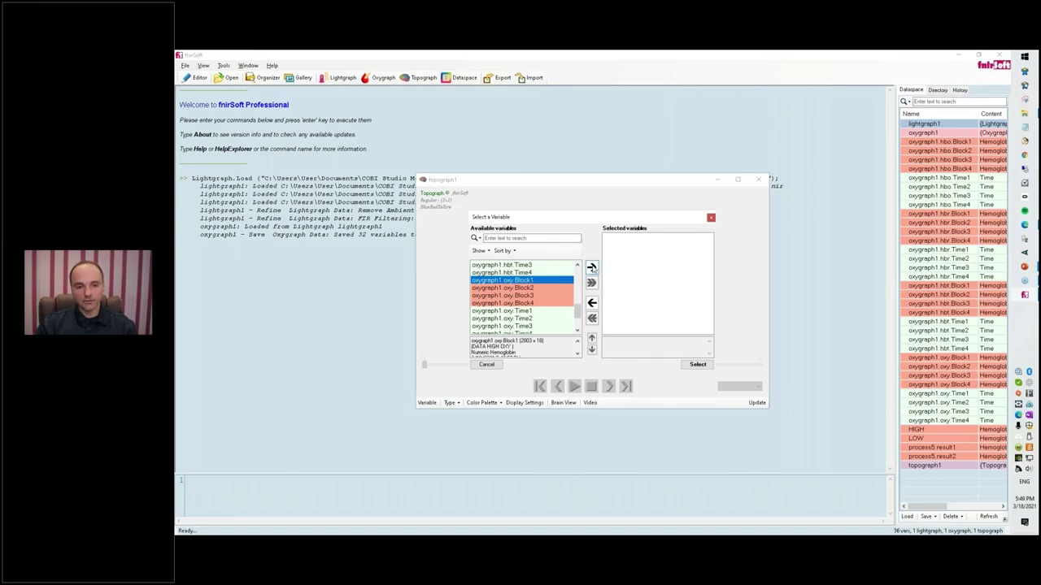
pyautogui.click(591, 268)
pyautogui.click(697, 365)
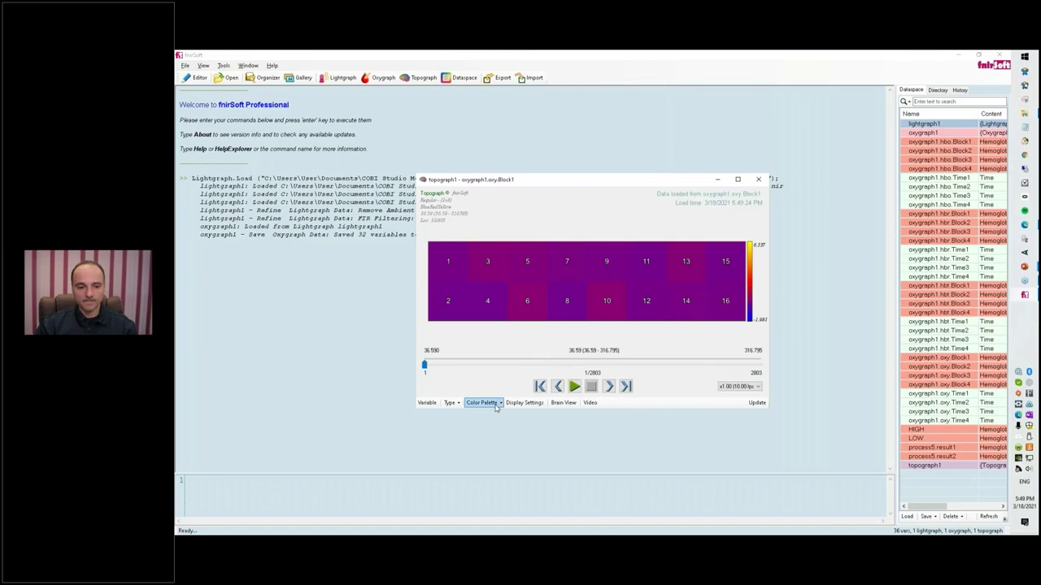
# Step: Move the Processing Tool window aside and bring topograph1 to the front
pyautogui.click(451, 410)
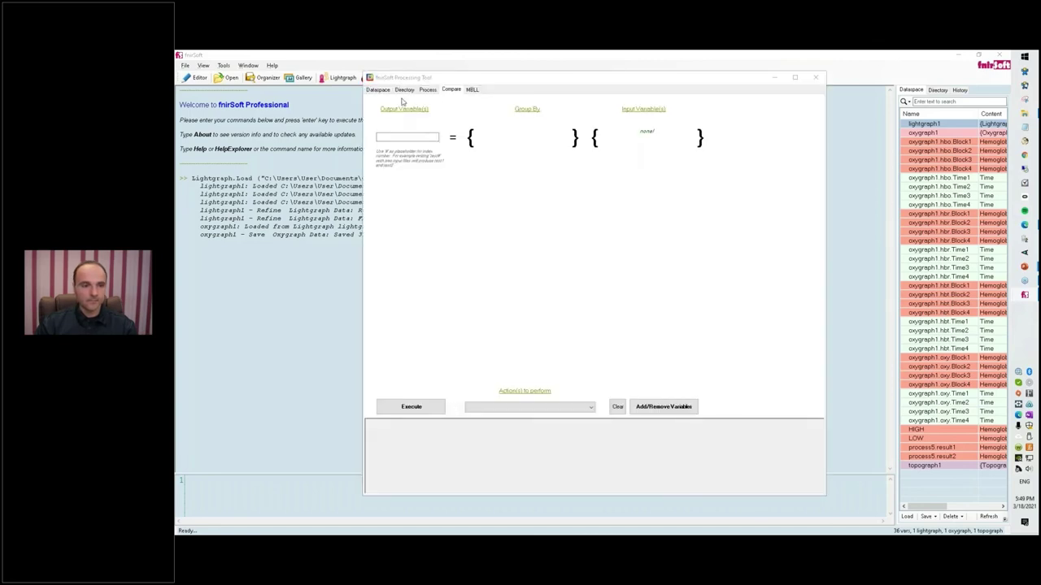
pyautogui.moveTo(722, 80); pyautogui.dragTo(732, 236)
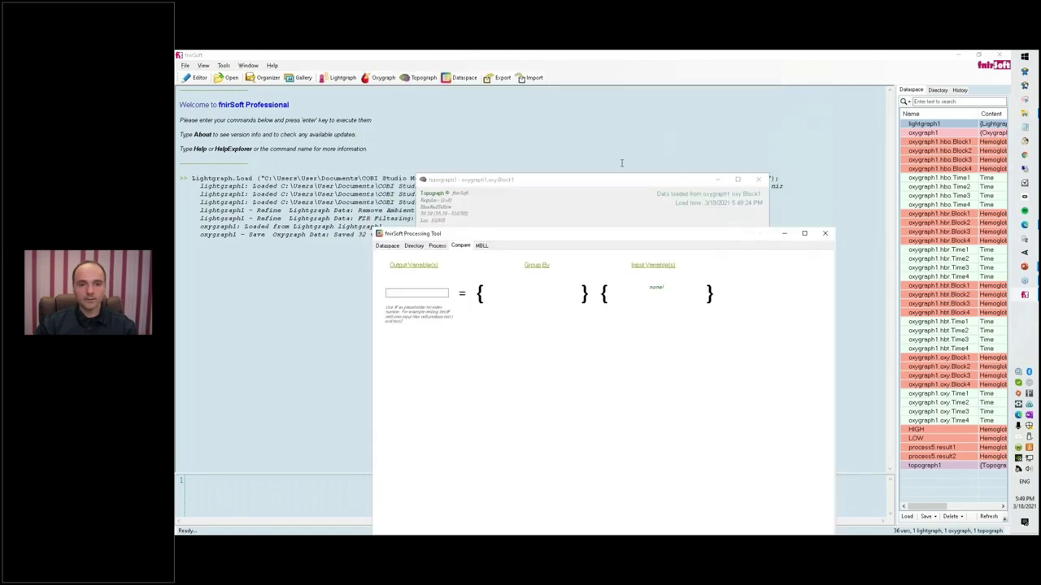
pyautogui.hotkey('alt', 'Tab')
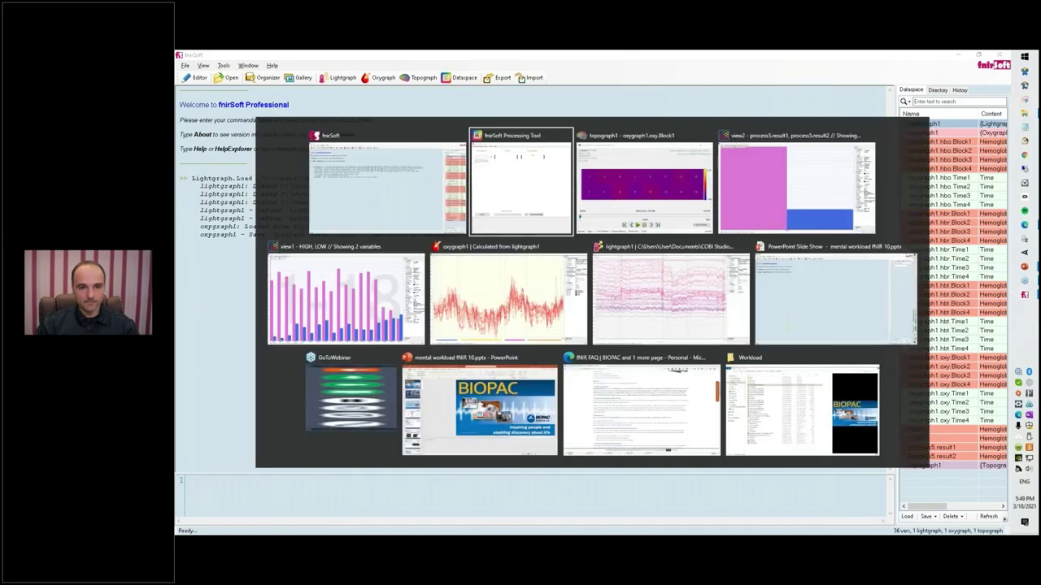
pyautogui.hotkey('alt', 'Tab')
pyautogui.hotkey('alt', 'Tab')
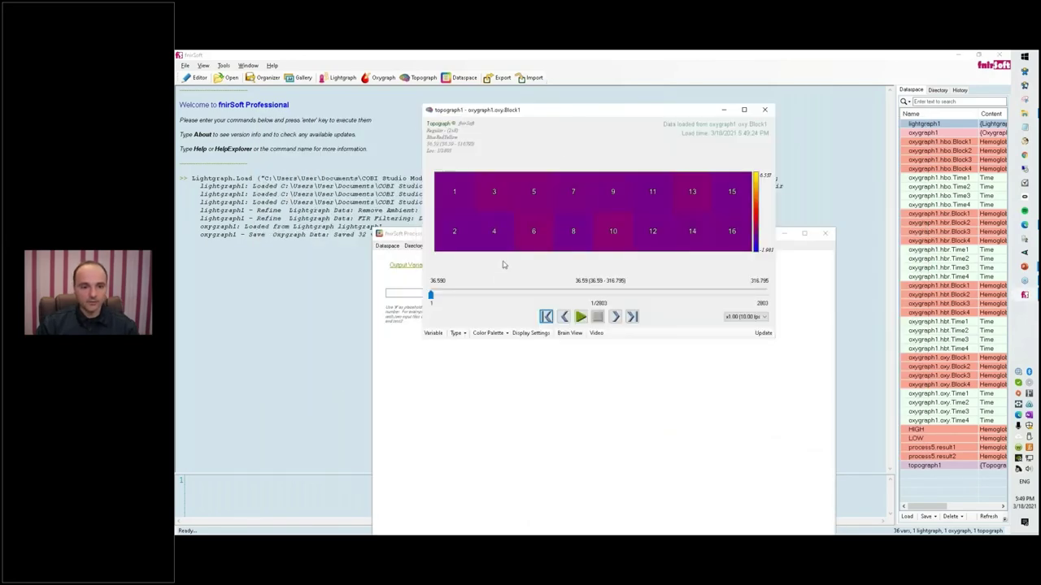
# Step: Show the topograph as an interpolated map on the 3D brain at frame 1500 with a higher threshold
pyautogui.click(455, 335)
pyautogui.click(478, 327)
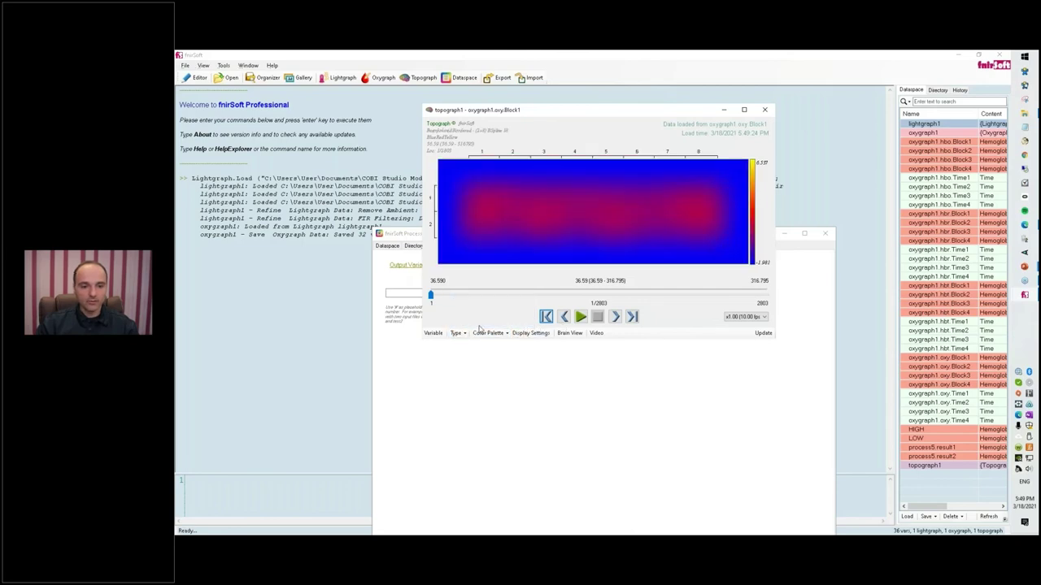
pyautogui.click(570, 335)
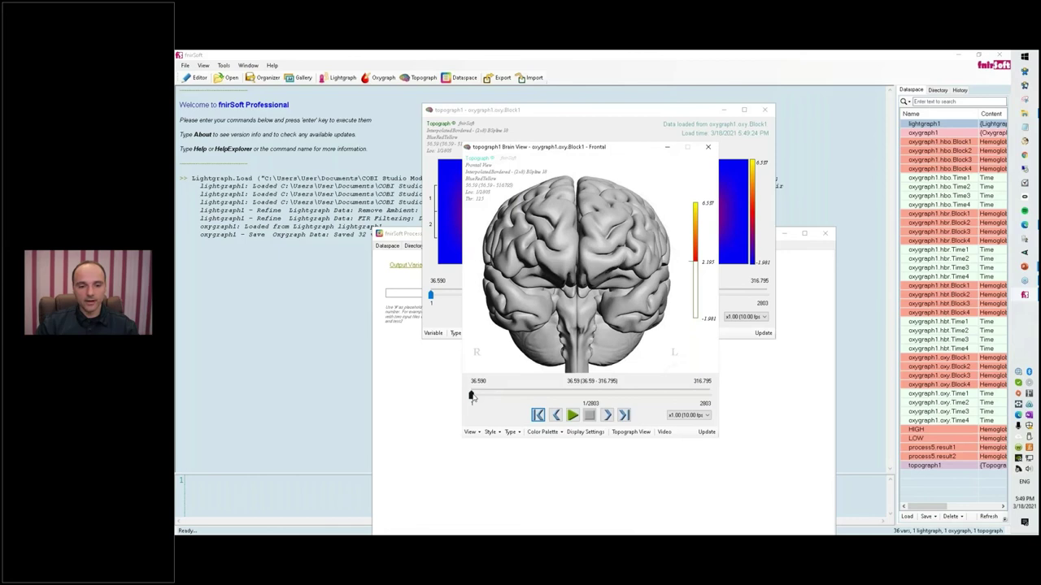
pyautogui.moveTo(471, 396); pyautogui.dragTo(599, 396)
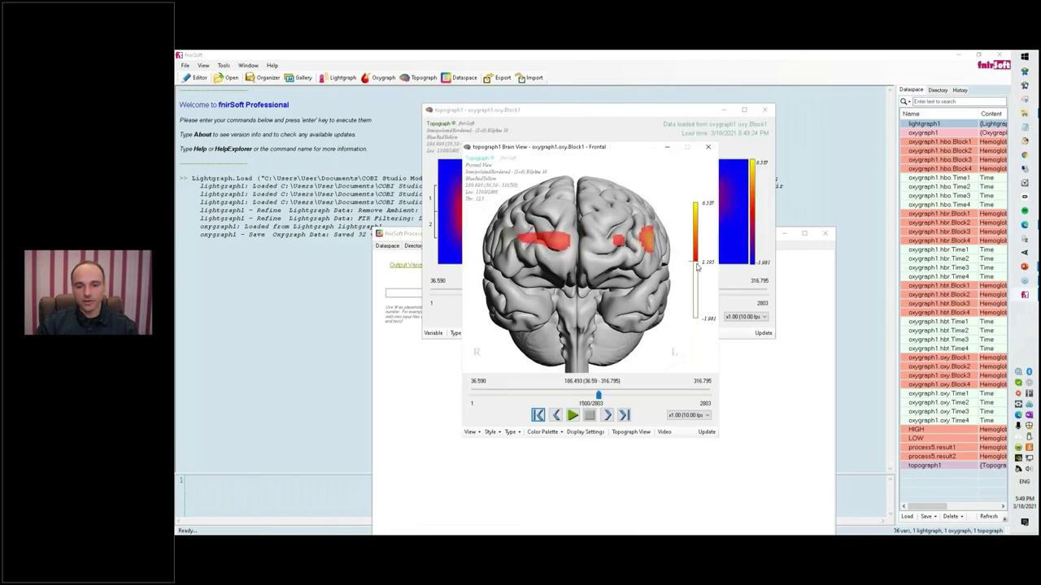
pyautogui.moveTo(695, 262); pyautogui.dragTo(696, 257)
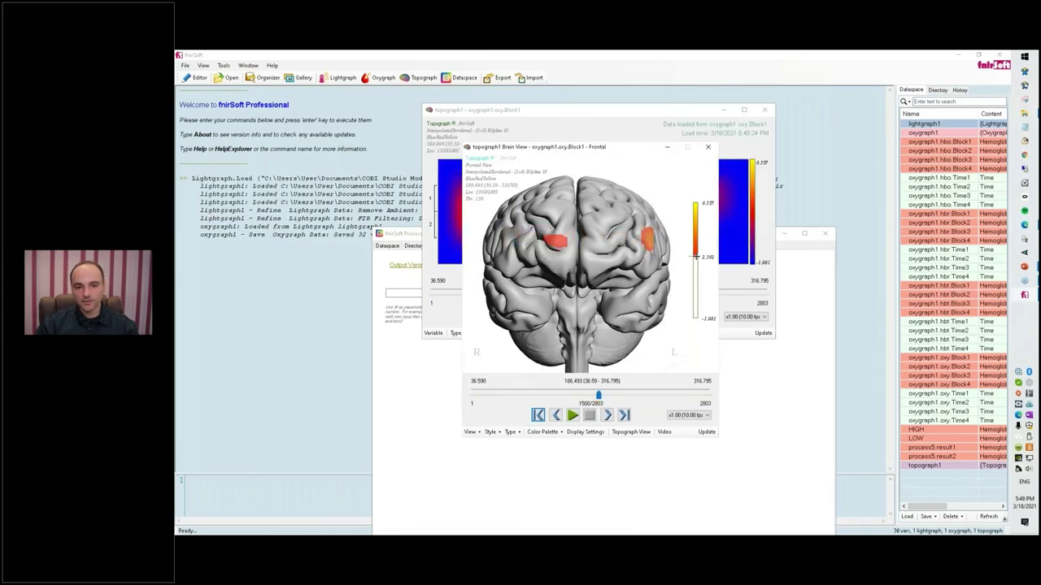
# Step: Play the brain animation at x5.00 speed, then stop it
pyautogui.click(573, 415)
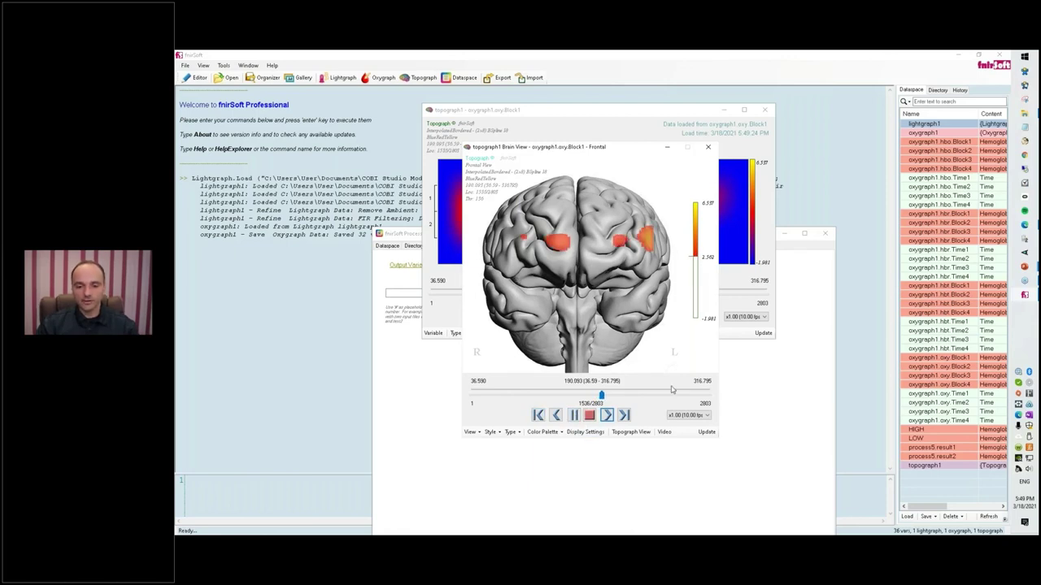
pyautogui.click(687, 416)
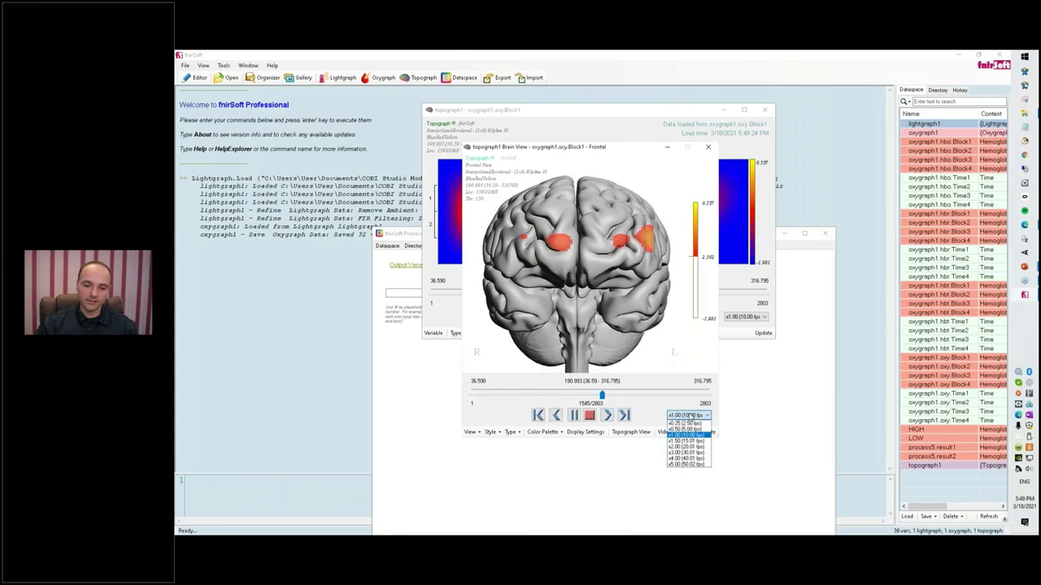
pyautogui.click(690, 465)
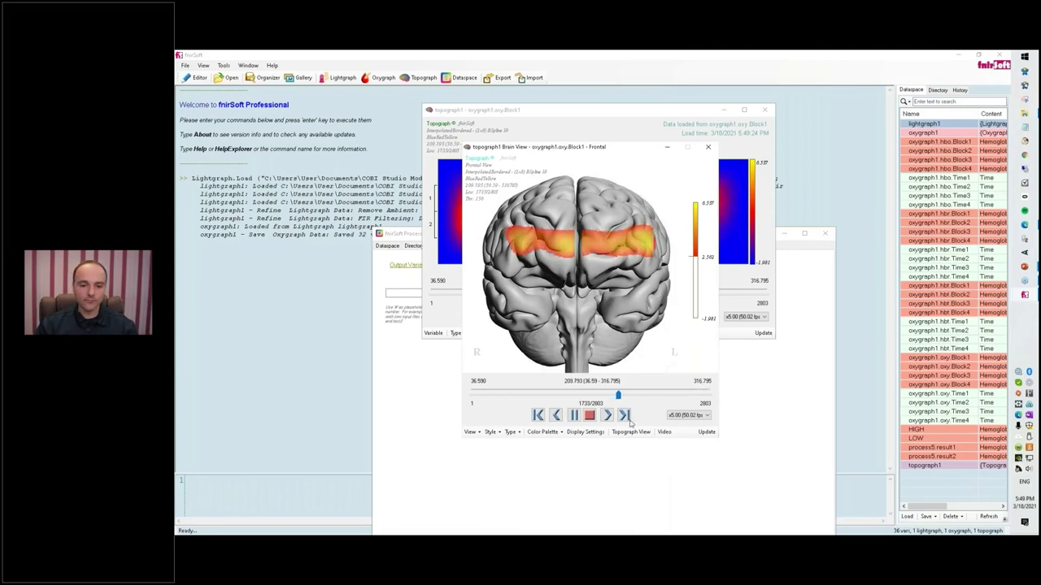
pyautogui.click(573, 415)
# Step: Close the Video Exporter and move the brain animation to frame 2295 (about 265.9 s)
pyautogui.click(665, 432)
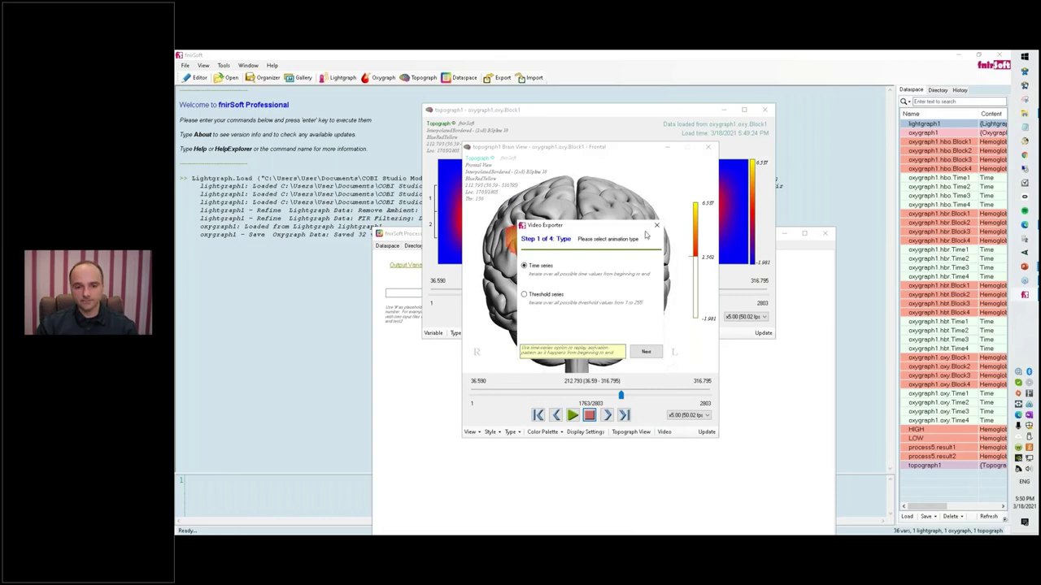
pyautogui.click(657, 227)
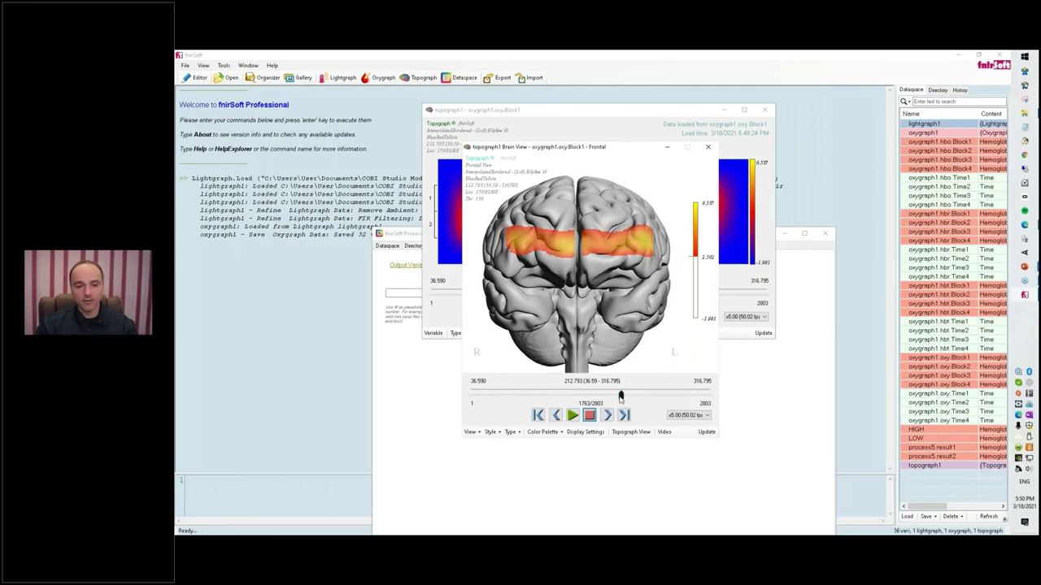
pyautogui.moveTo(620, 394); pyautogui.dragTo(667, 396)
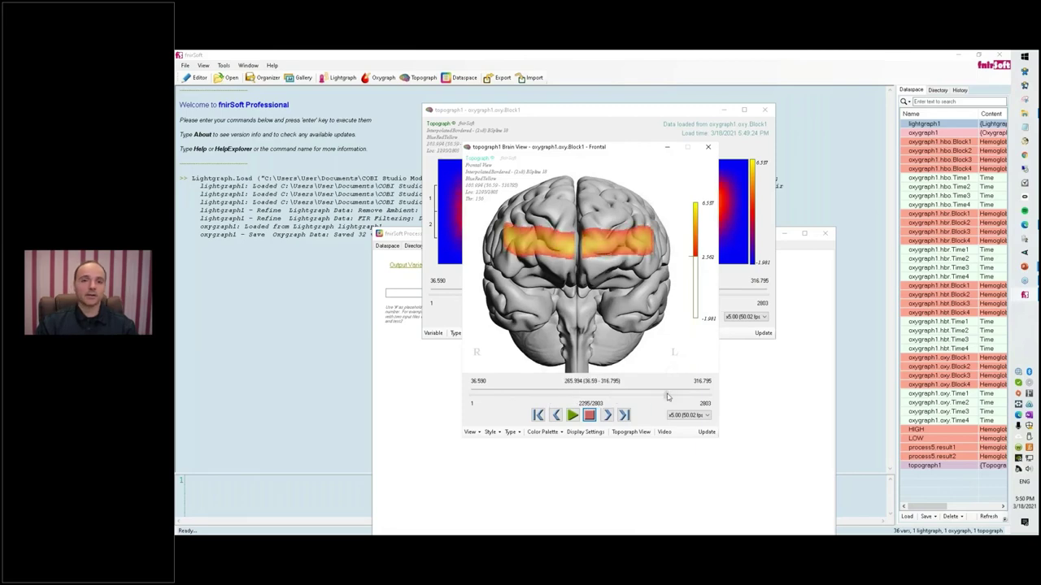